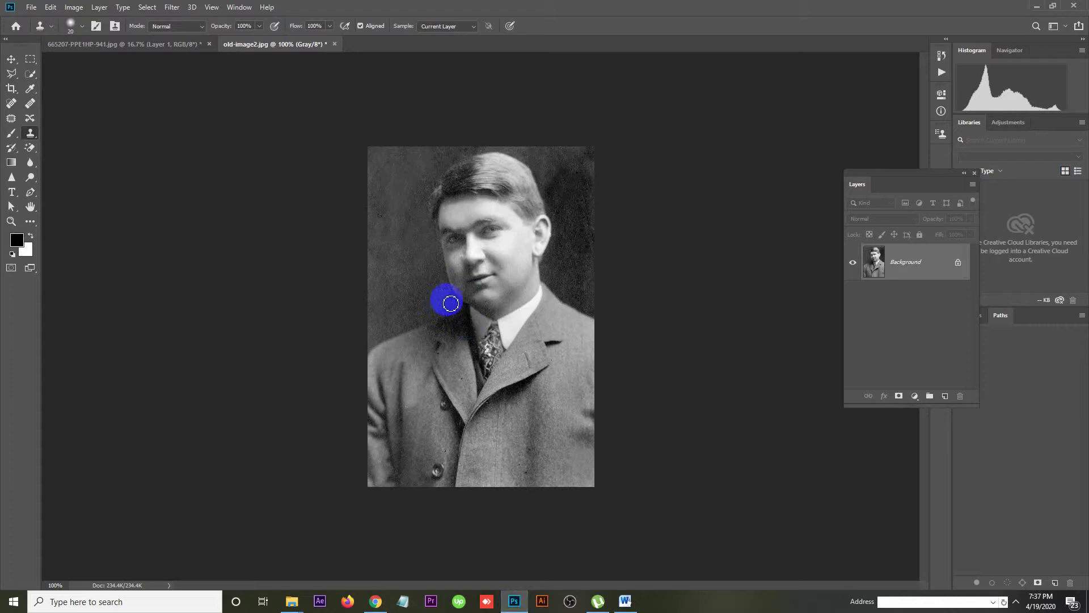
Duplicate the Background layer of the portrait and hide the original Background
left_click(11, 60)
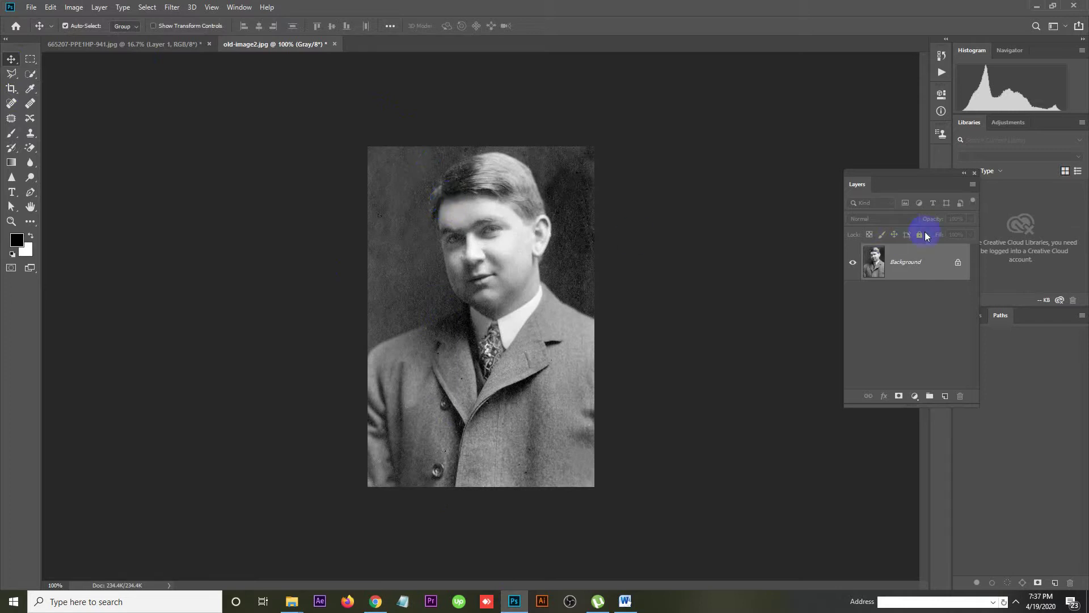
key("ctrl")
key("ctrl+j")
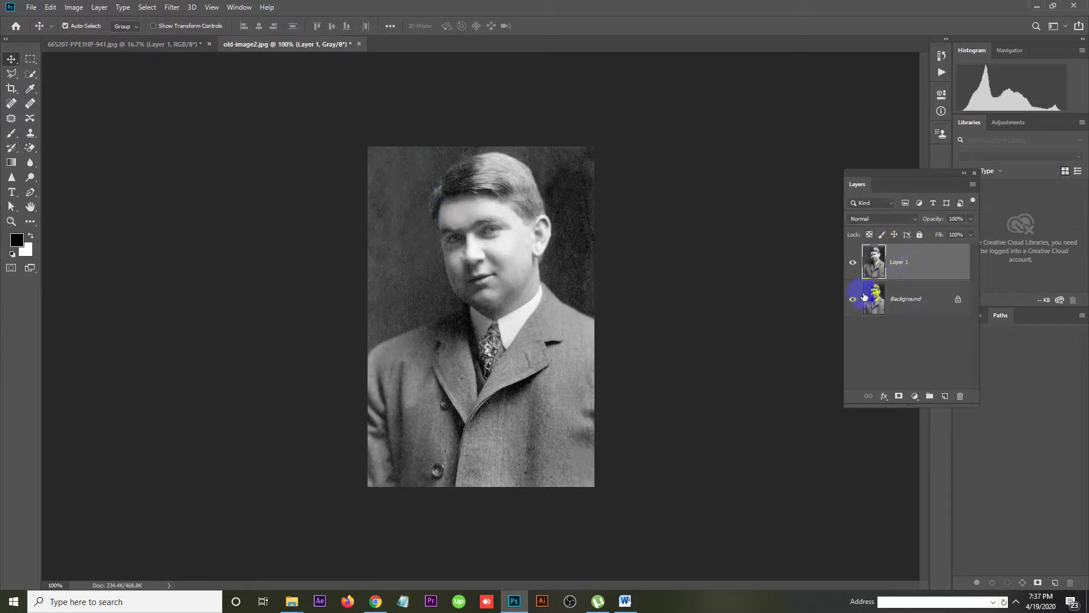
scroll(455, 295, "up", 1)
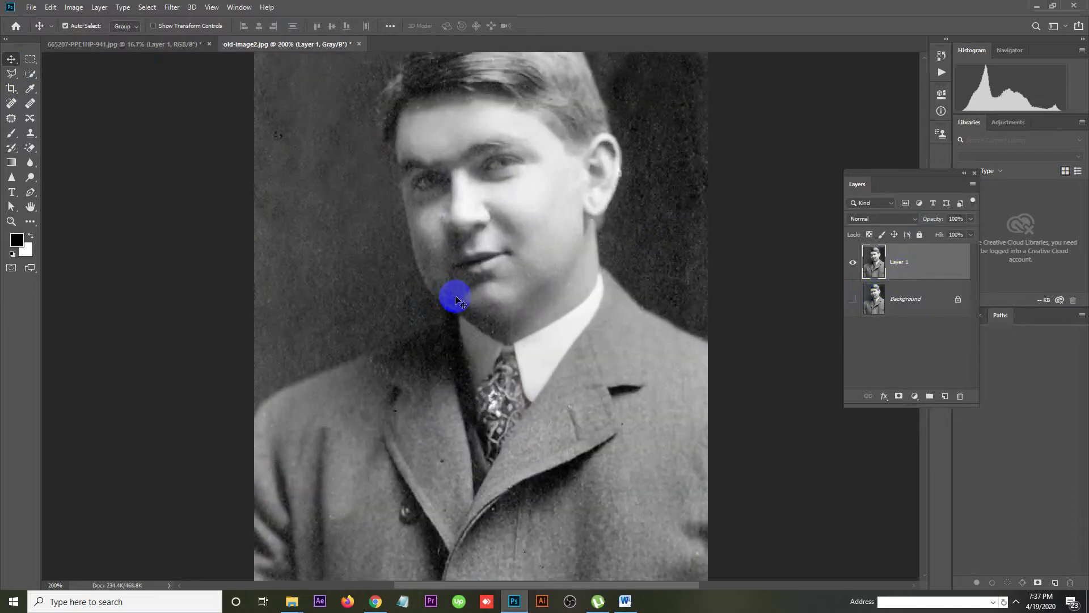
scroll(455, 296, "down", 1)
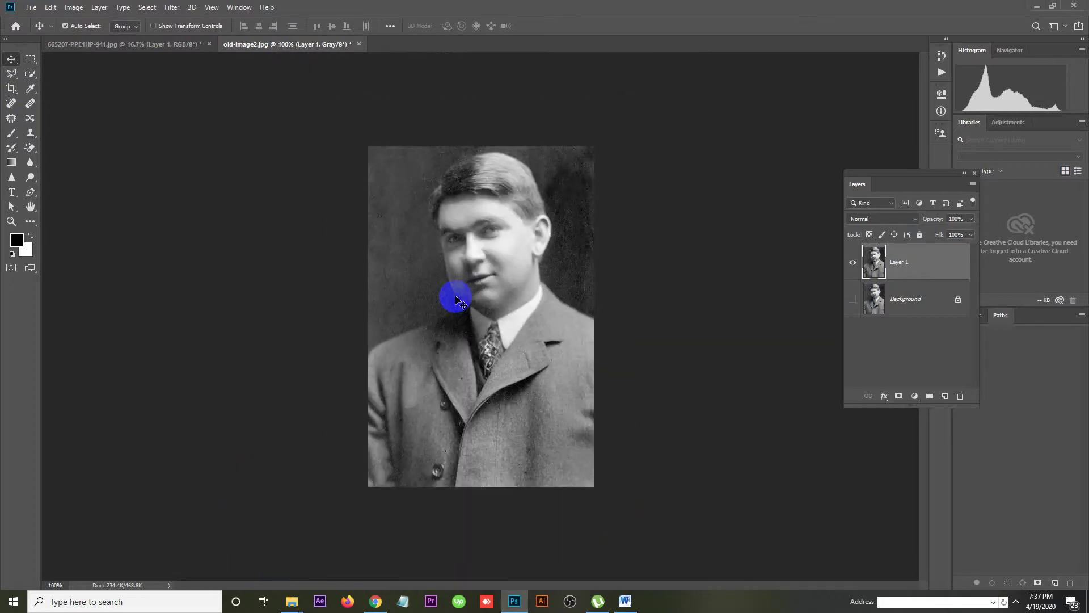
left_click(855, 293)
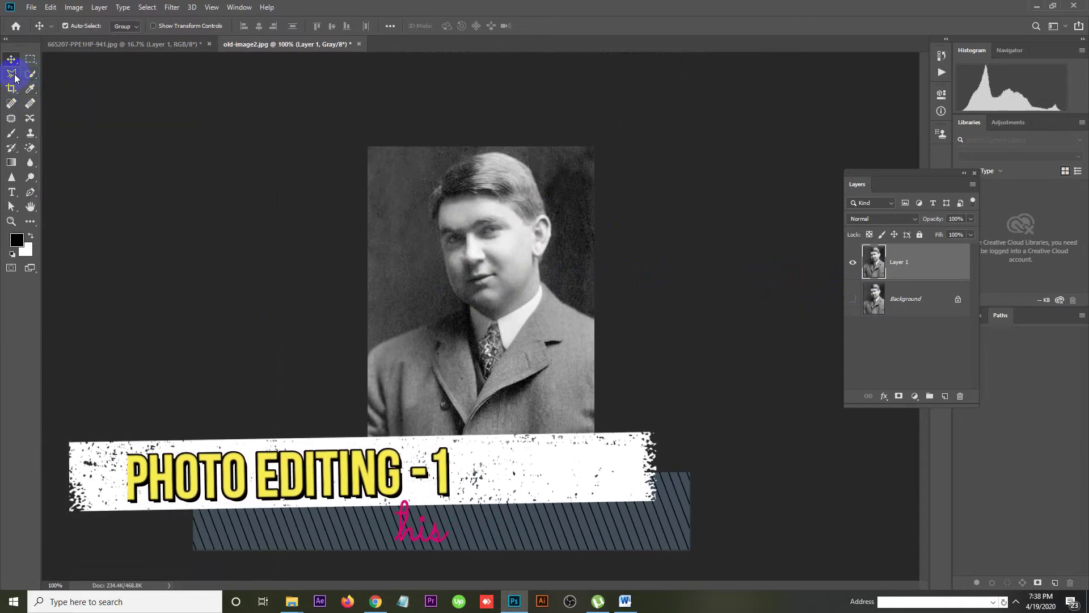
Outline the man's hair with the freehand Lasso tool, from the left temple around to the ear and back along the forehead
left_click(13, 74)
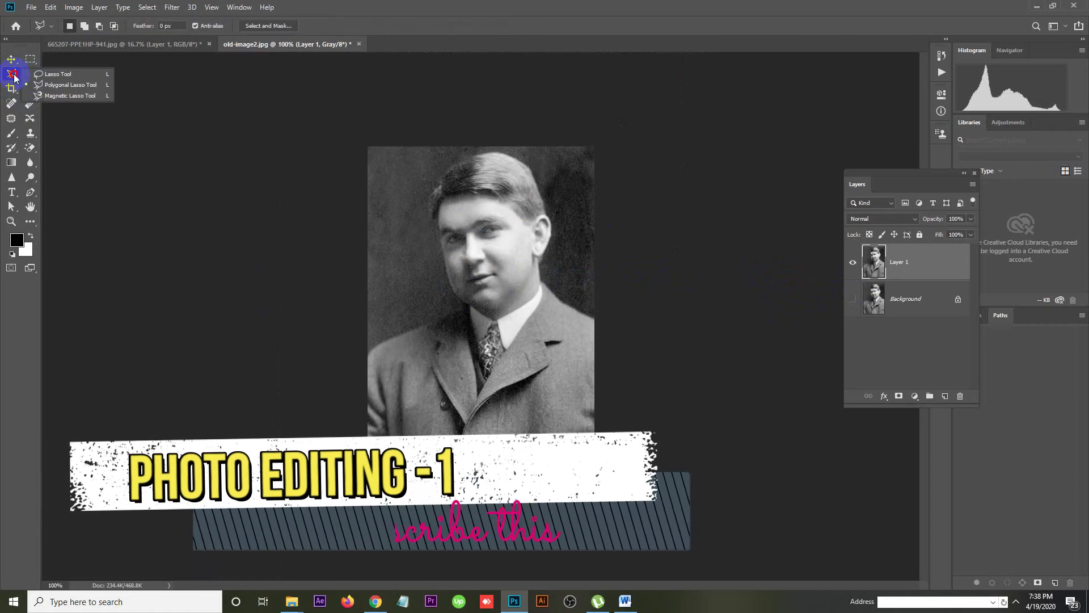
left_click(44, 74)
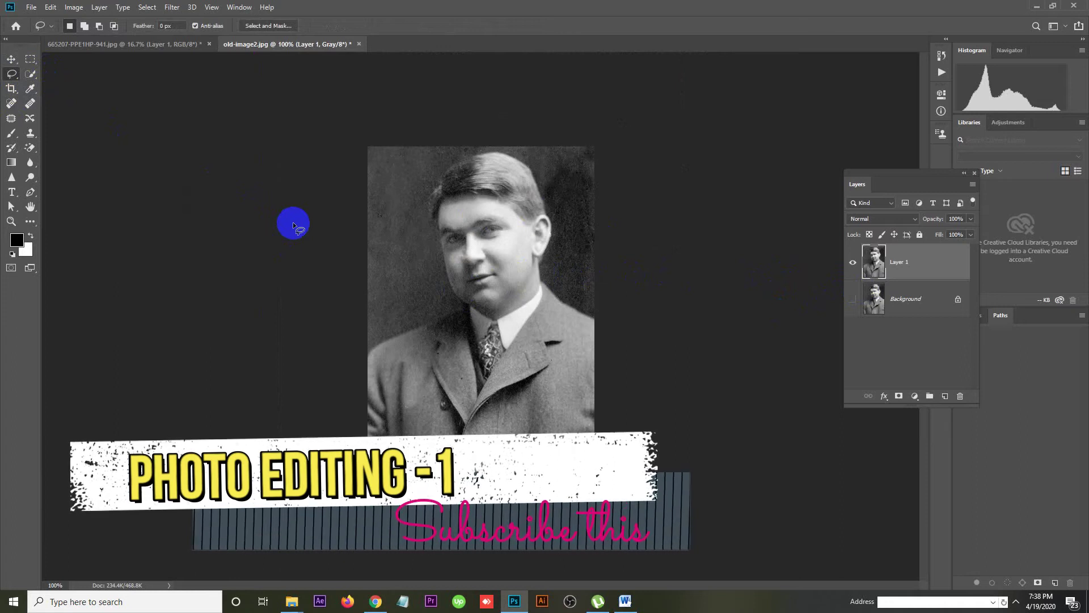
left_click(525, 359, "ctrl")
left_click_drag(499, 237, 464, 413)
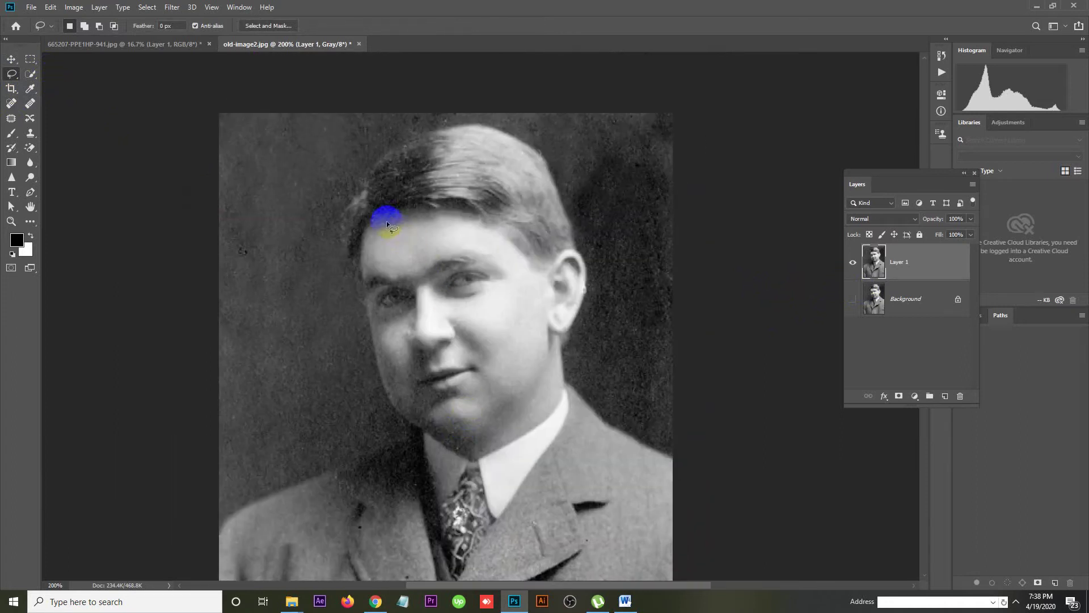
mouse_move(369, 223)
left_mouse_down()
mouse_move(359, 287)
mouse_move(345, 274)
mouse_move(339, 221)
mouse_move(373, 170)
mouse_move(409, 143)
mouse_move(493, 126)
mouse_move(552, 165)
mouse_move(577, 251)
mouse_move(531, 276)
mouse_move(520, 250)
mouse_move(481, 218)
mouse_move(370, 220)
left_mouse_up()
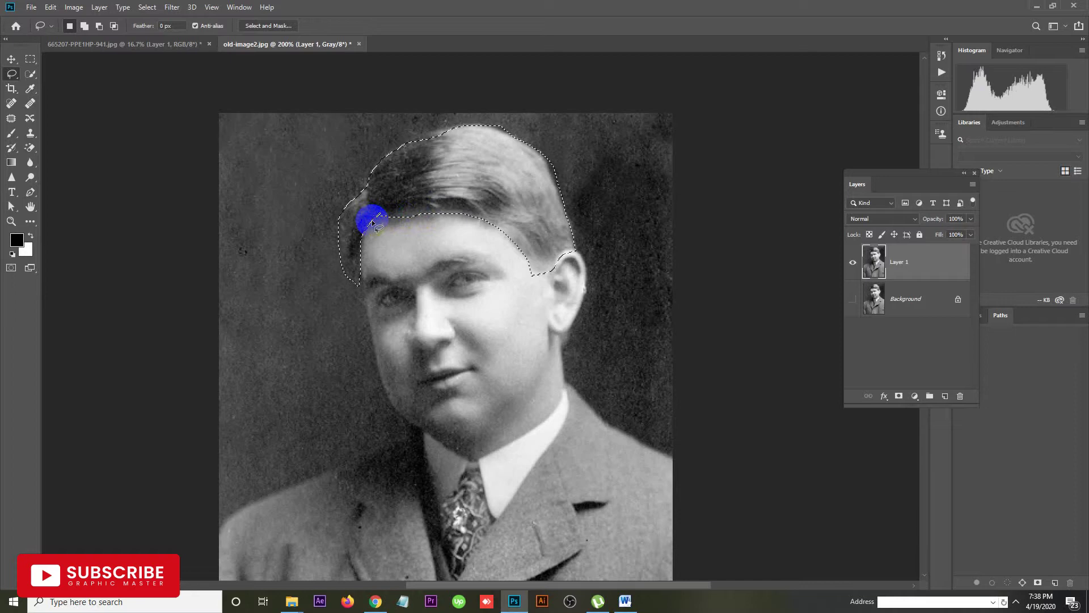
Subtract the excess background from the lasso selection along the crown and right edge of the hair
left_click(544, 248, "ctrl")
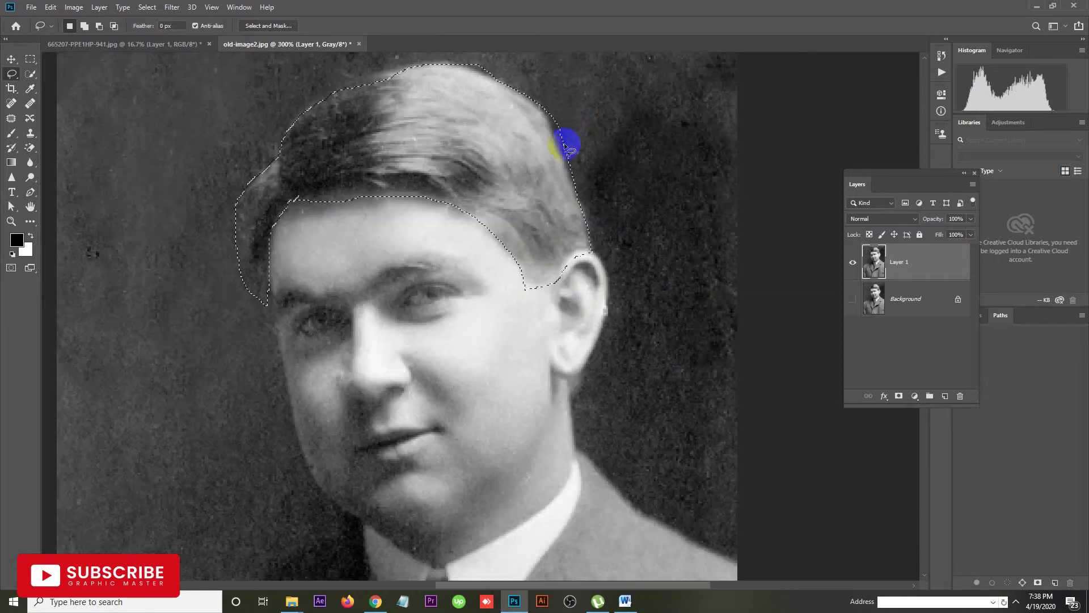
left_click(99, 26)
left_click(98, 27)
left_click_drag(542, 103, 552, 127)
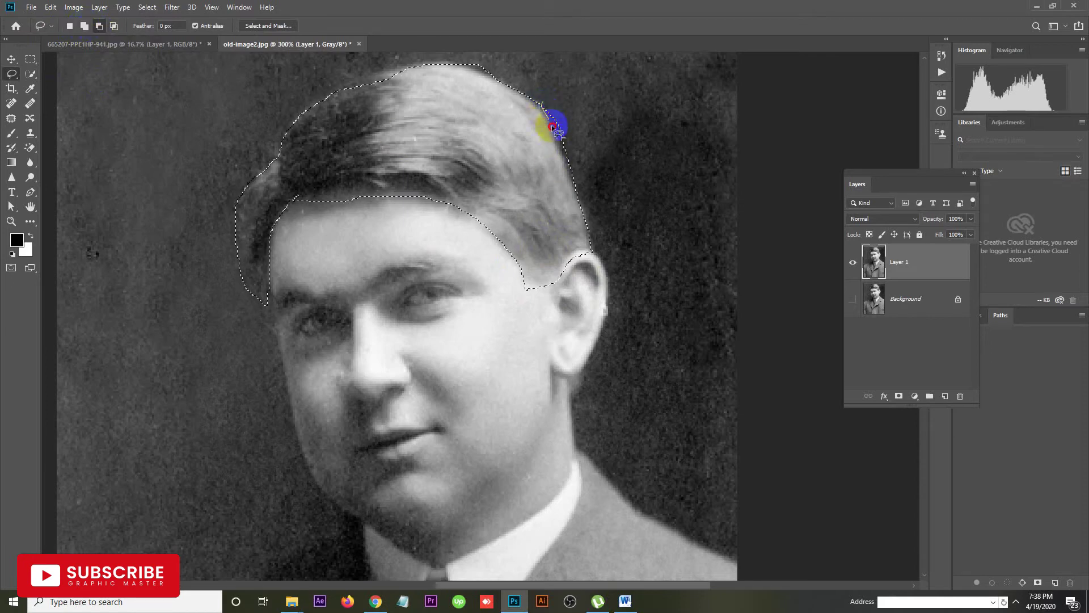
left_click_drag(477, 64, 461, 58)
left_click_drag(548, 124, 576, 140)
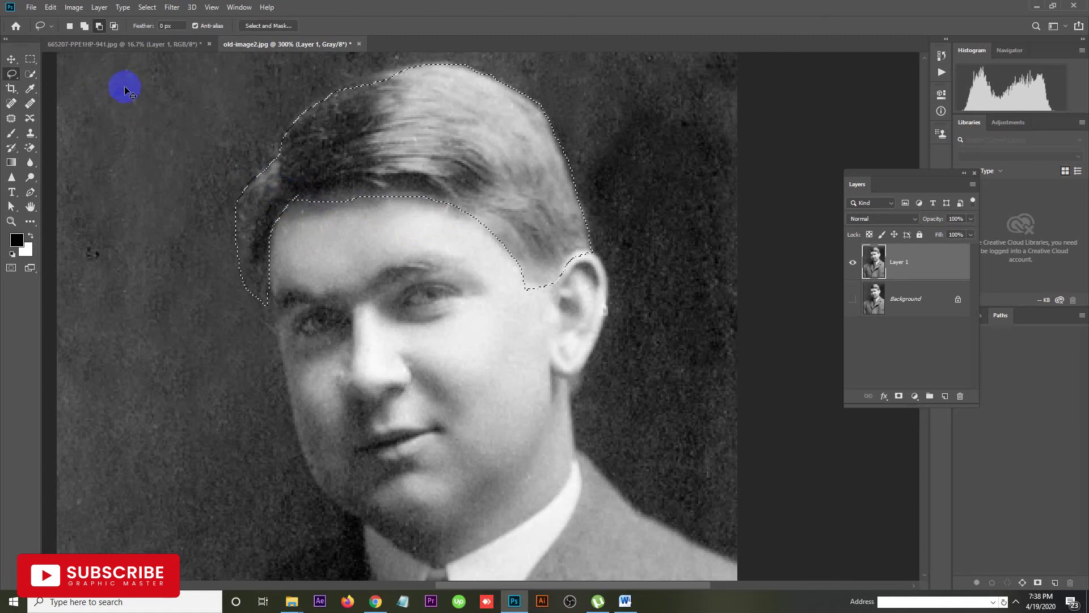
Add the missed hair areas at the left temple and in front of the ear to the selection
left_click(84, 26)
left_click_drag(269, 199, 269, 200)
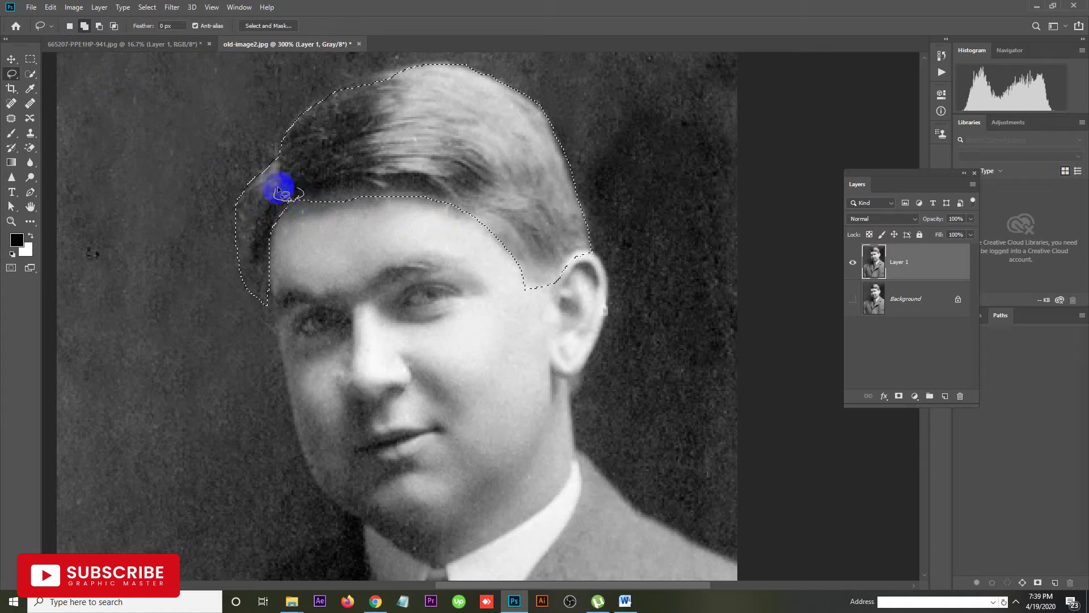
left_click_drag(281, 212, 283, 213)
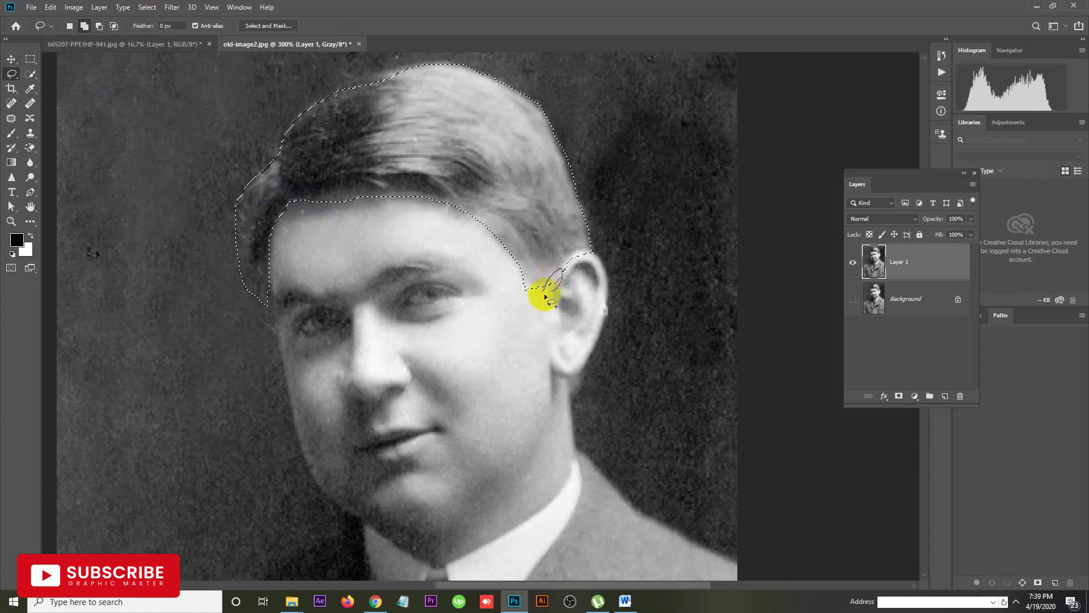
Subtract the excess skin from the selection in front of the ear, along the forehead hairline and at the left temple
left_click(98, 26)
left_click_drag(632, 308, 564, 297)
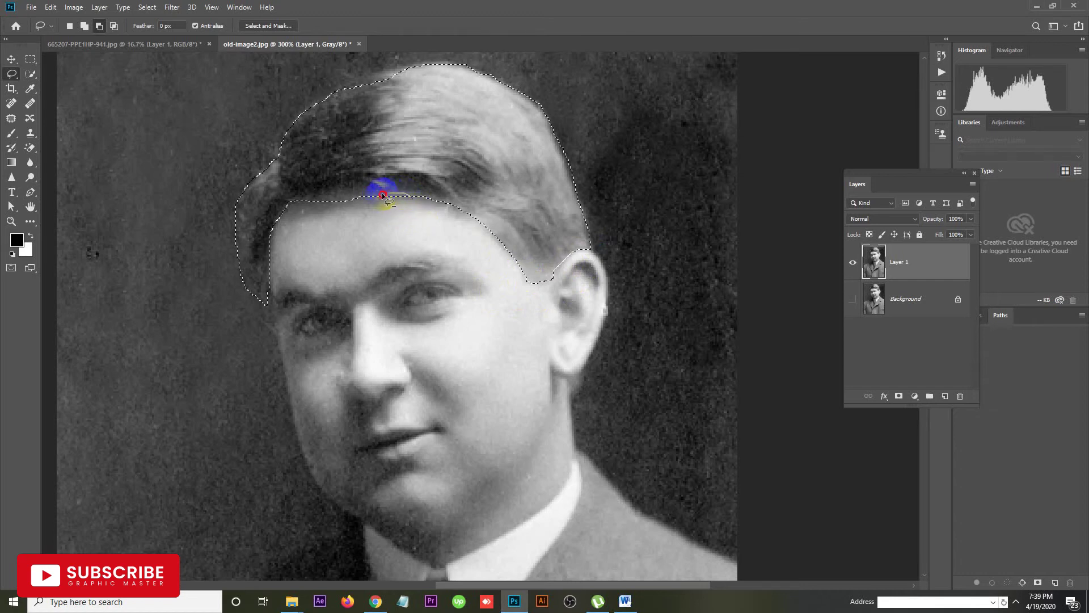
left_click_drag(354, 196, 334, 197)
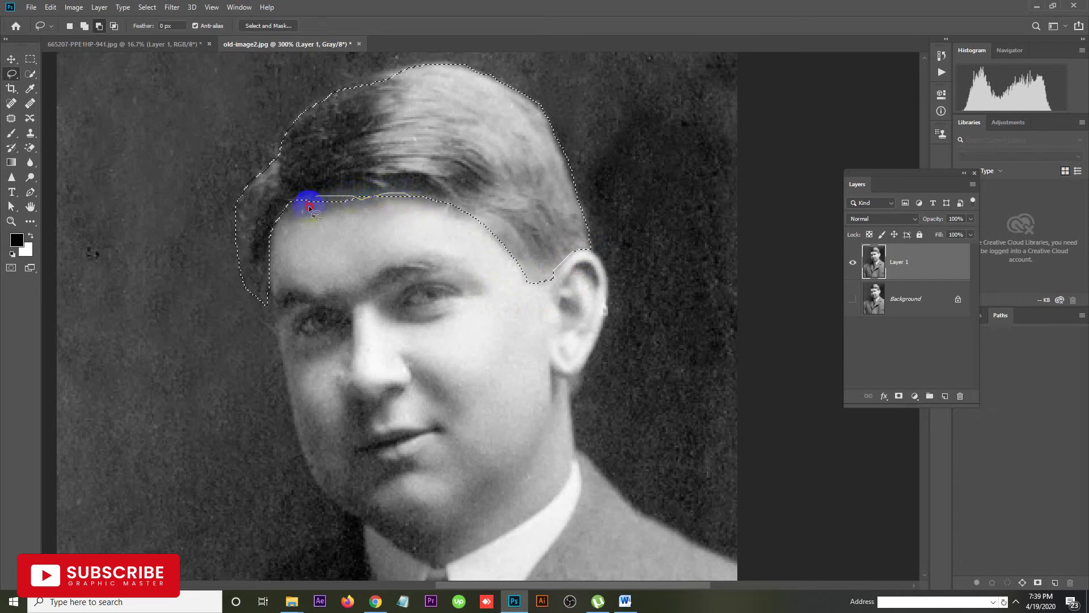
left_click_drag(319, 200, 321, 201)
left_click_drag(297, 307, 254, 301)
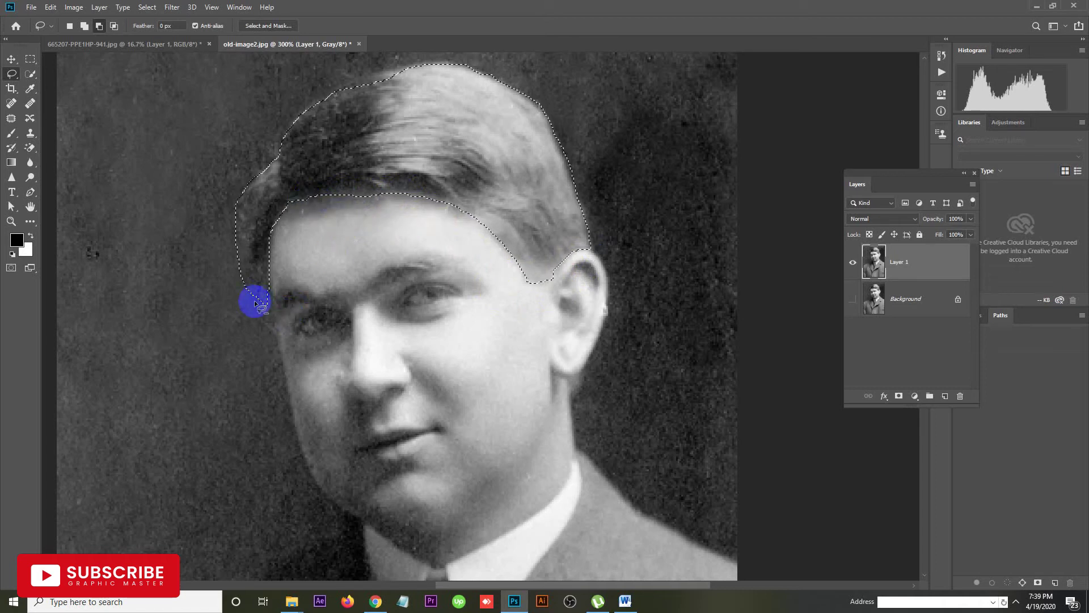
Trim the background from the outer edge of the left sideburn selection
mouse_move(239, 260)
left_mouse_down()
mouse_move(231, 192)
mouse_move(228, 253)
left_mouse_up()
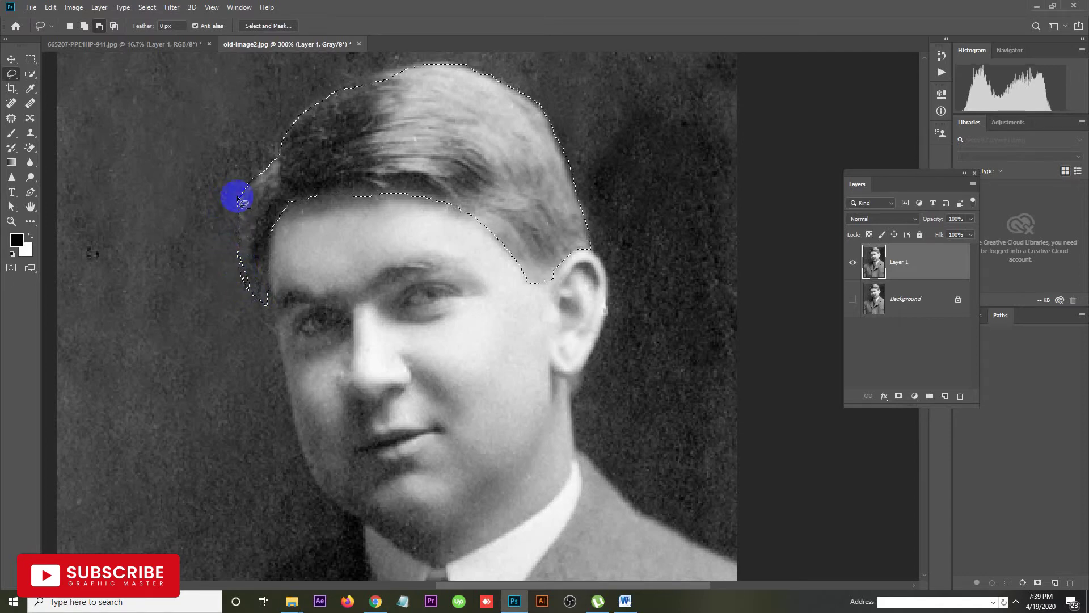
mouse_move(243, 182)
left_mouse_down()
mouse_move(235, 211)
mouse_move(231, 175)
mouse_move(235, 252)
left_mouse_up()
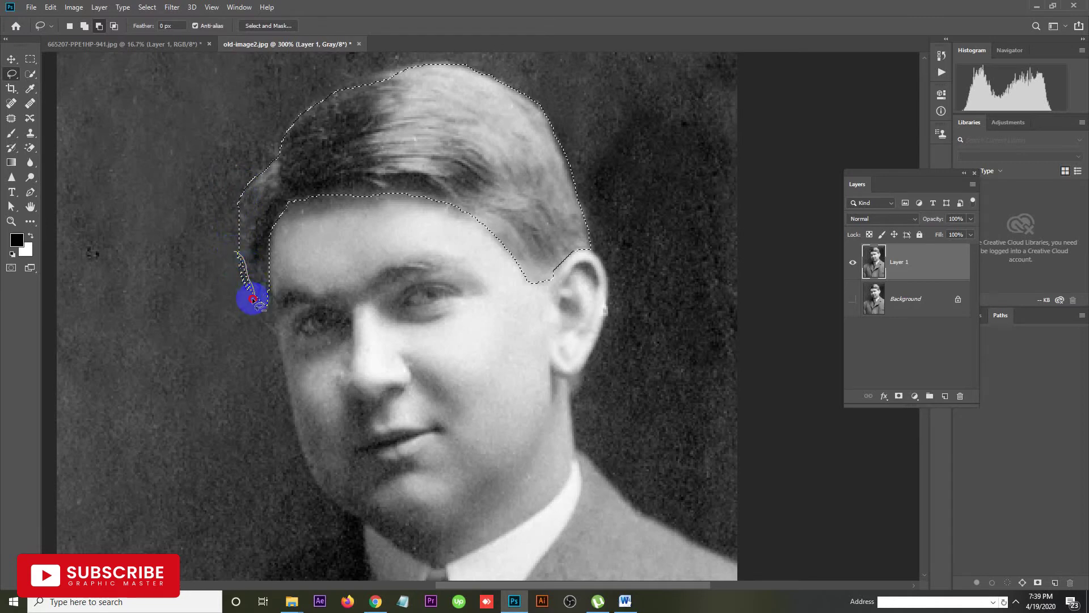
mouse_move(253, 300)
left_mouse_down()
mouse_move(231, 243)
mouse_move(253, 236)
mouse_move(243, 245)
left_mouse_up()
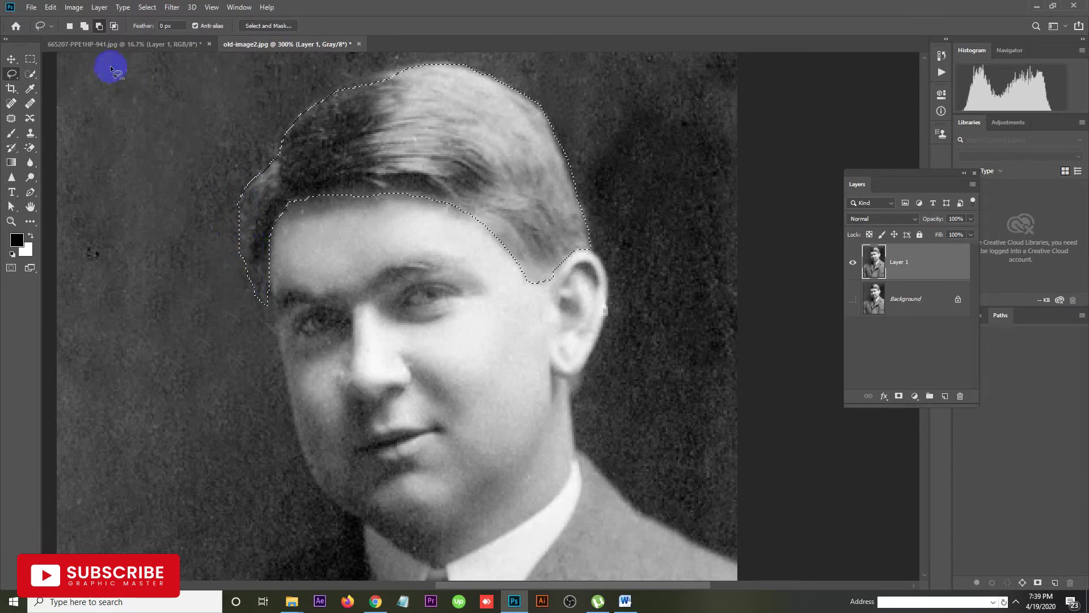
Add the over-trimmed left sideburn edge and the missed hair at the upper left of the crown to the selection
left_click(84, 25)
left_click_drag(243, 250, 244, 250)
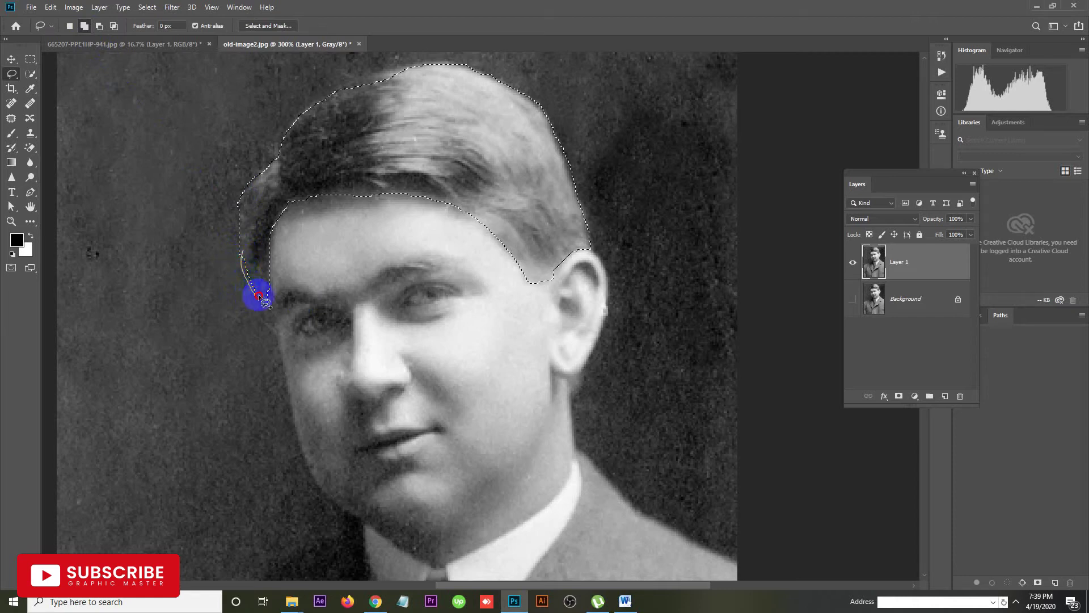
left_click_drag(246, 256, 250, 258)
left_click(896, 268)
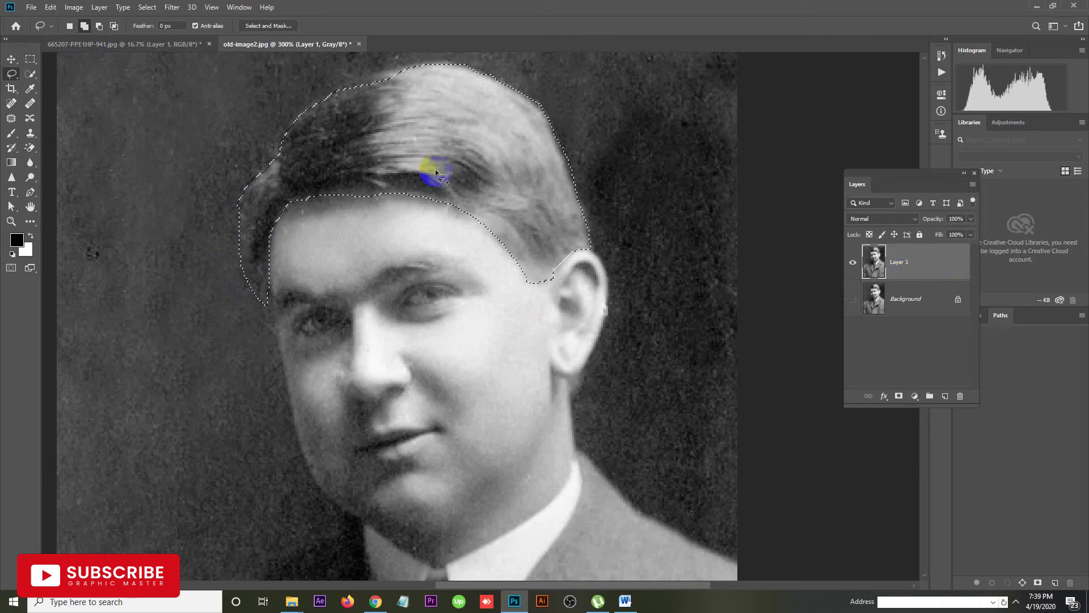
mouse_move(410, 72)
left_mouse_down()
mouse_move(340, 89)
mouse_move(385, 101)
mouse_move(403, 69)
mouse_move(340, 93)
mouse_move(416, 78)
mouse_move(381, 66)
mouse_move(316, 102)
mouse_move(358, 77)
left_mouse_up()
left_click_drag(507, 102, 510, 99)
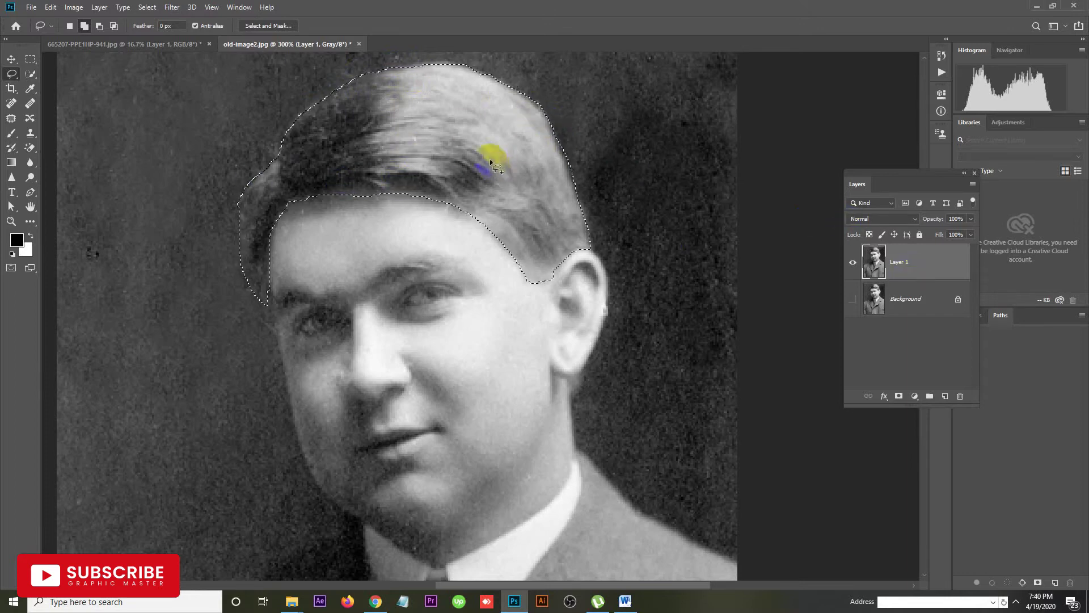
left_click_drag(291, 163, 307, 169)
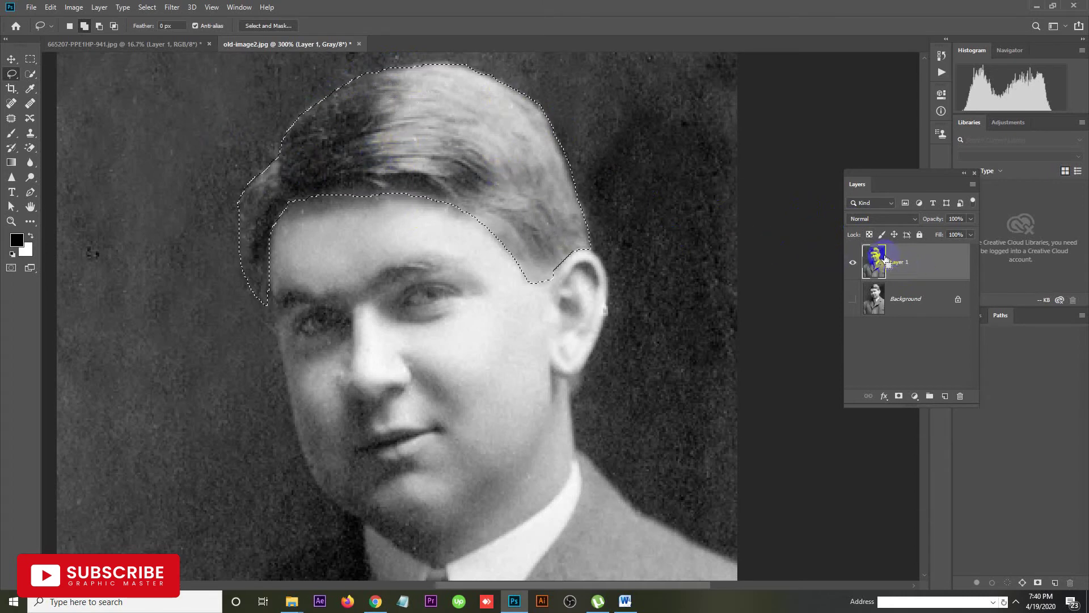
Copy the selected hair from Layer 1 onto its own layer and check the cutout with Layer 1 hidden
key("ctrl+j")
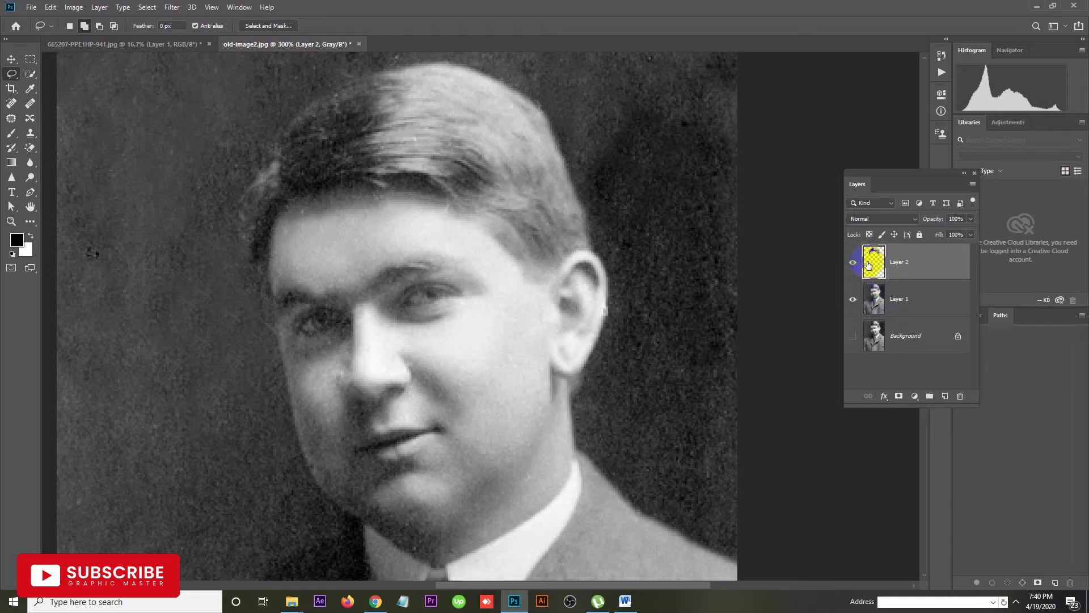
left_click(852, 299)
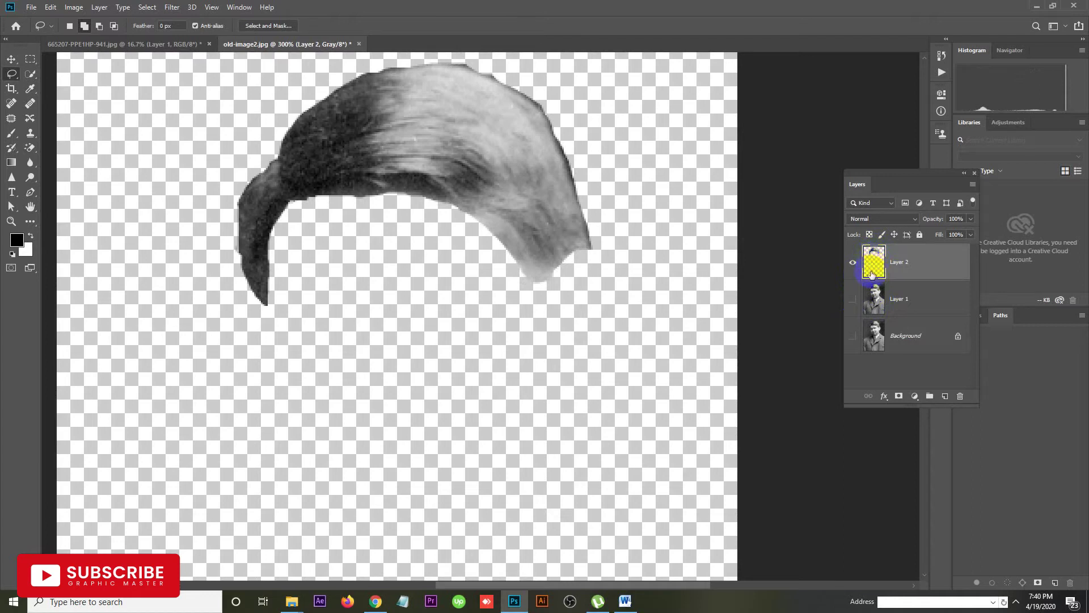
left_click(853, 299)
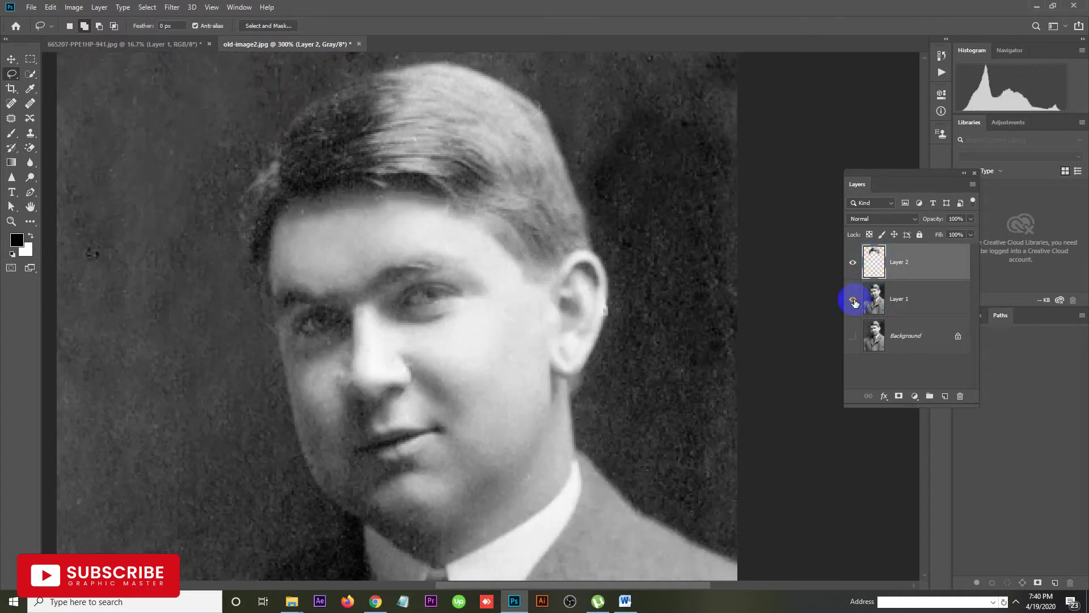
left_click(854, 300)
left_click(853, 300)
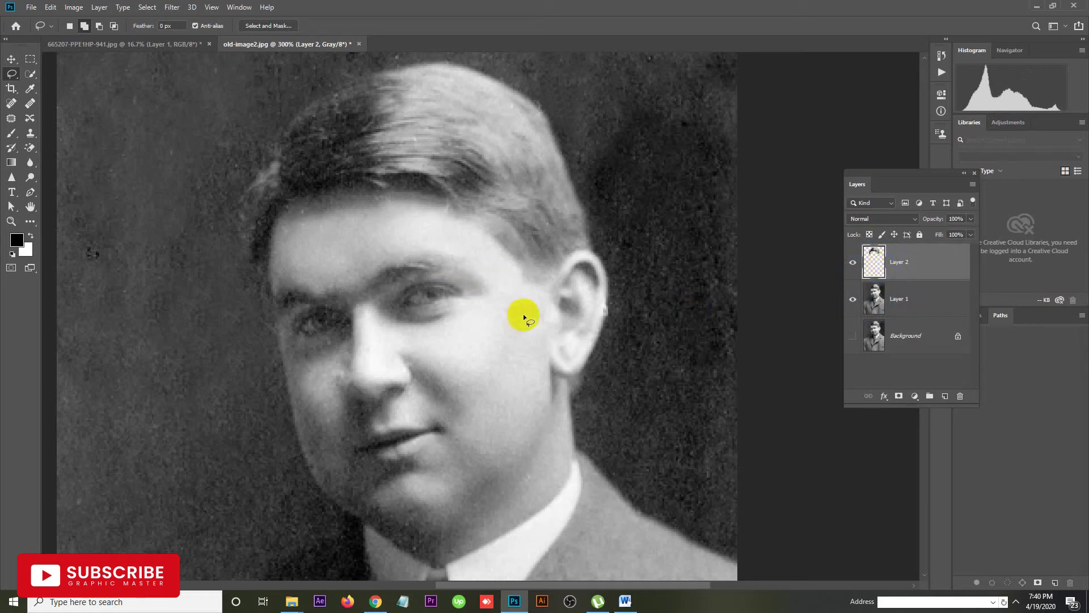
Compare the isolated hair with the full portrait by toggling the visibility of Layer 2 and Layer 1
key("ctrl+minus")
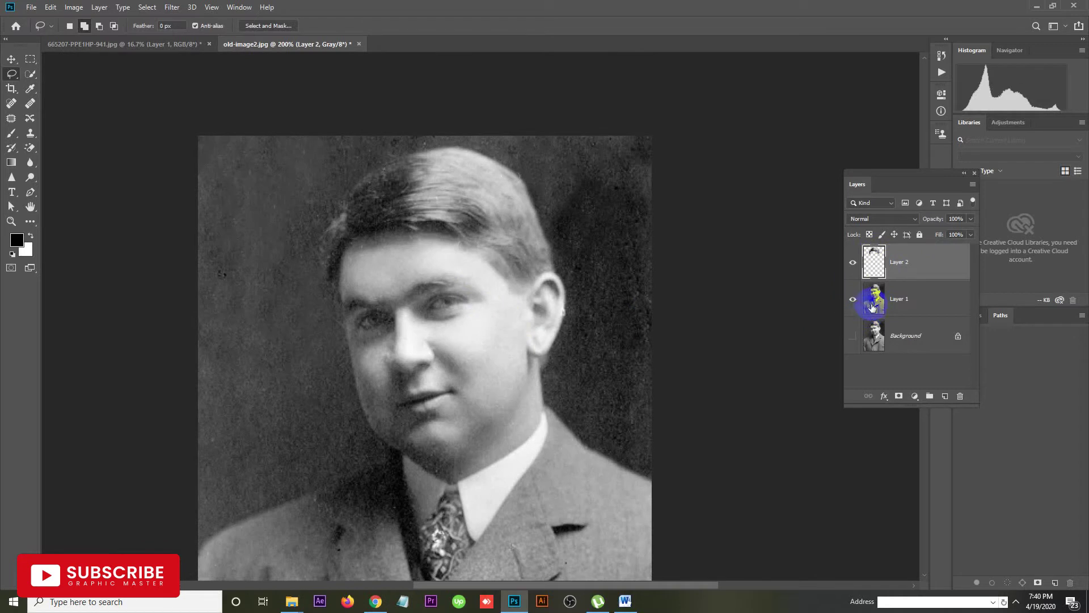
left_click(853, 264)
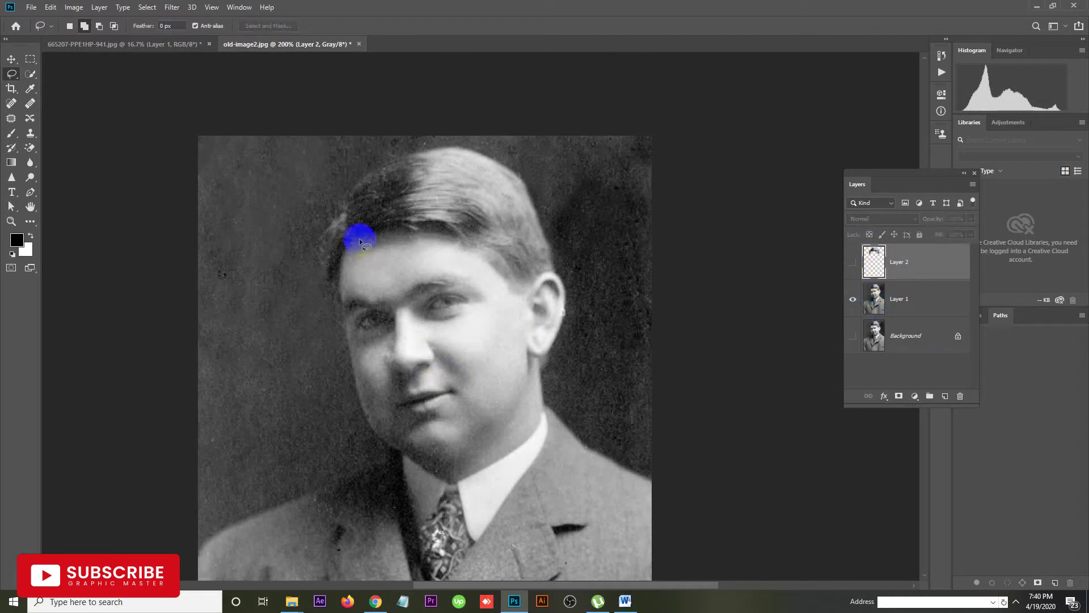
left_click(852, 262)
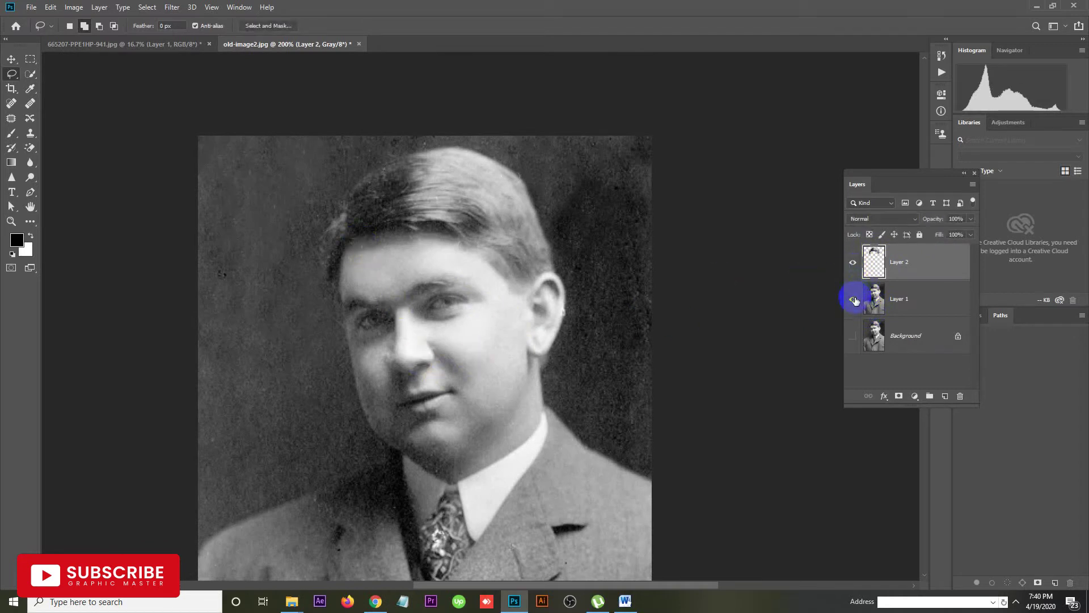
left_click(854, 300)
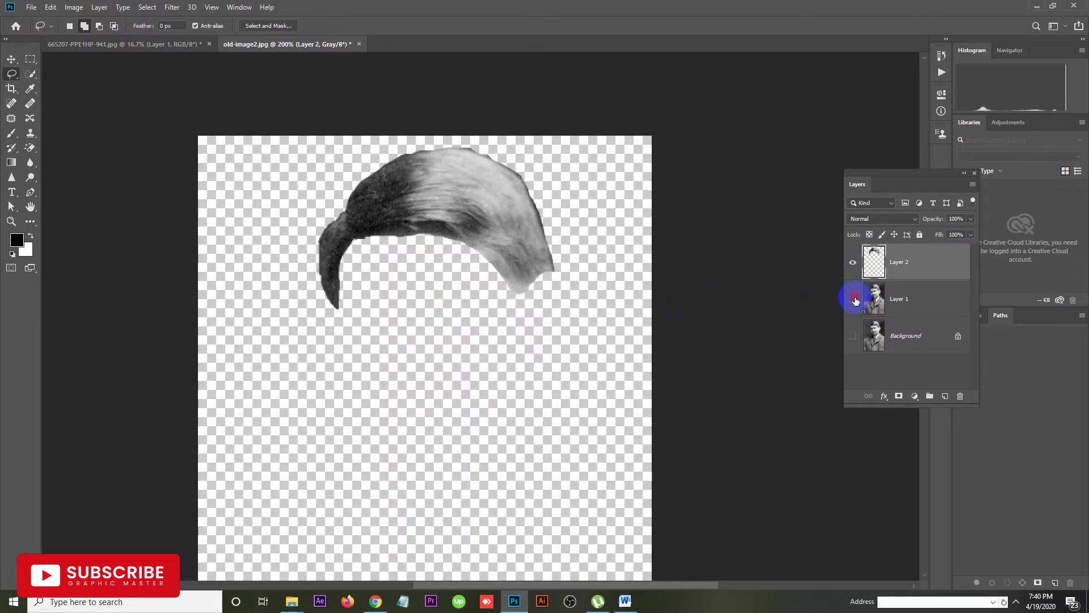
left_click(854, 299)
left_click(854, 299)
left_click(854, 300)
left_click(854, 300)
left_click(853, 300)
Load the outline of Layer 2's hair as a selection and make Layer 1 the active layer
left_click(870, 261, "ctrl")
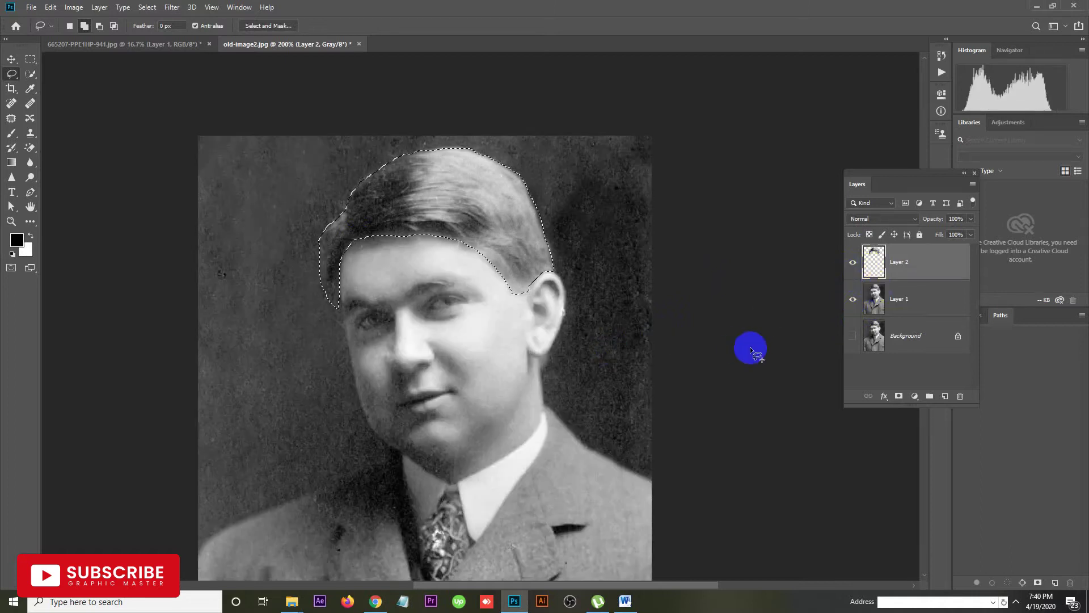
left_click(881, 298)
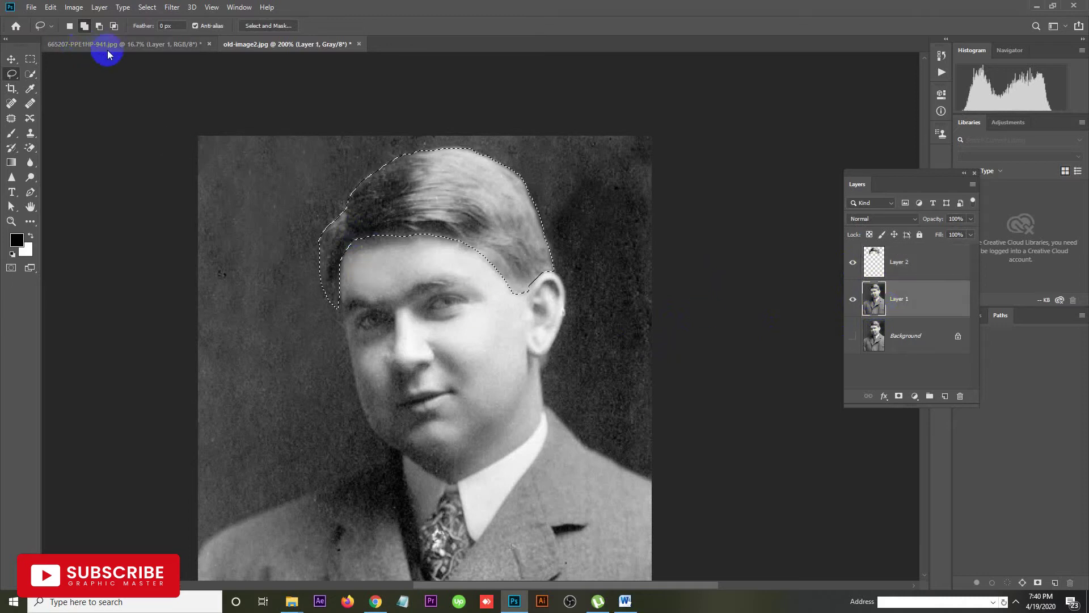
left_click(94, 29)
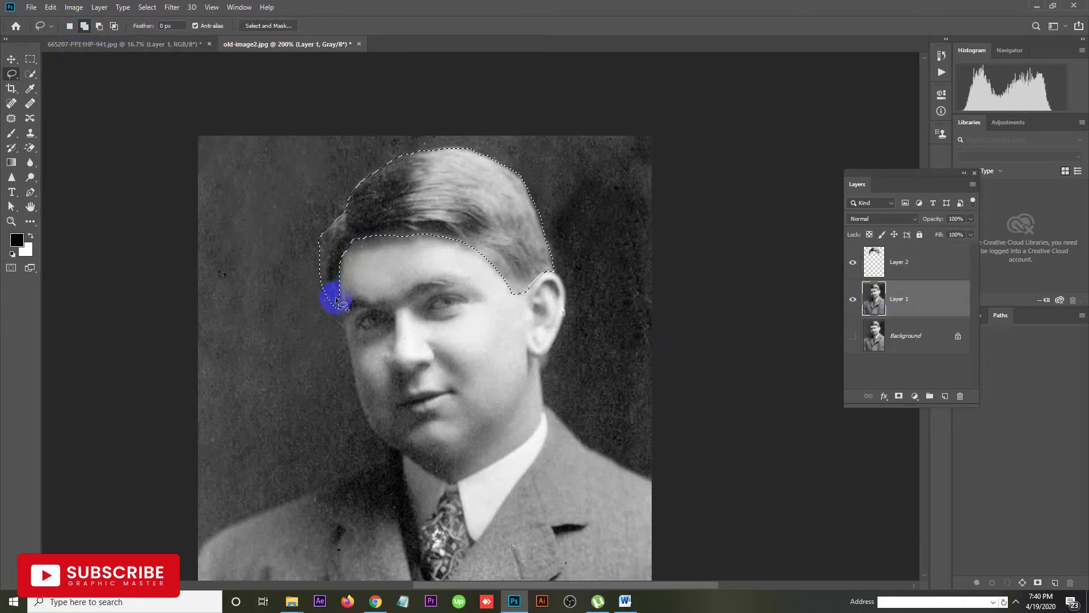
Add the face, neck and ear to the hair selection with the Lasso, and trim the excess background beside the ear
left_click_drag(346, 332, 361, 403)
left_click_drag(369, 425, 417, 463)
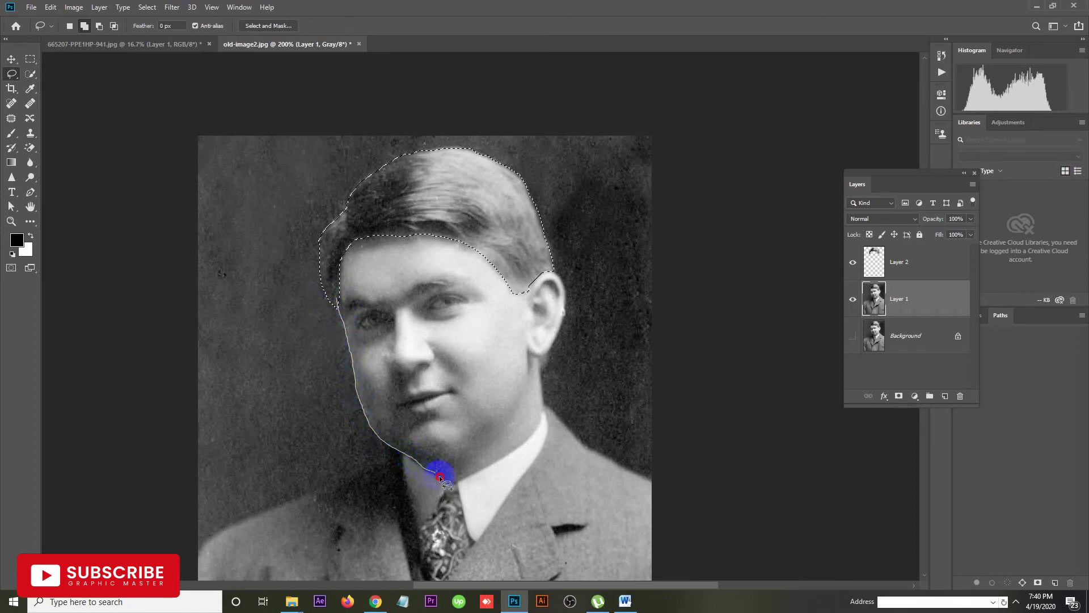
mouse_move(461, 483)
left_mouse_down()
mouse_move(532, 437)
mouse_move(538, 378)
left_mouse_up()
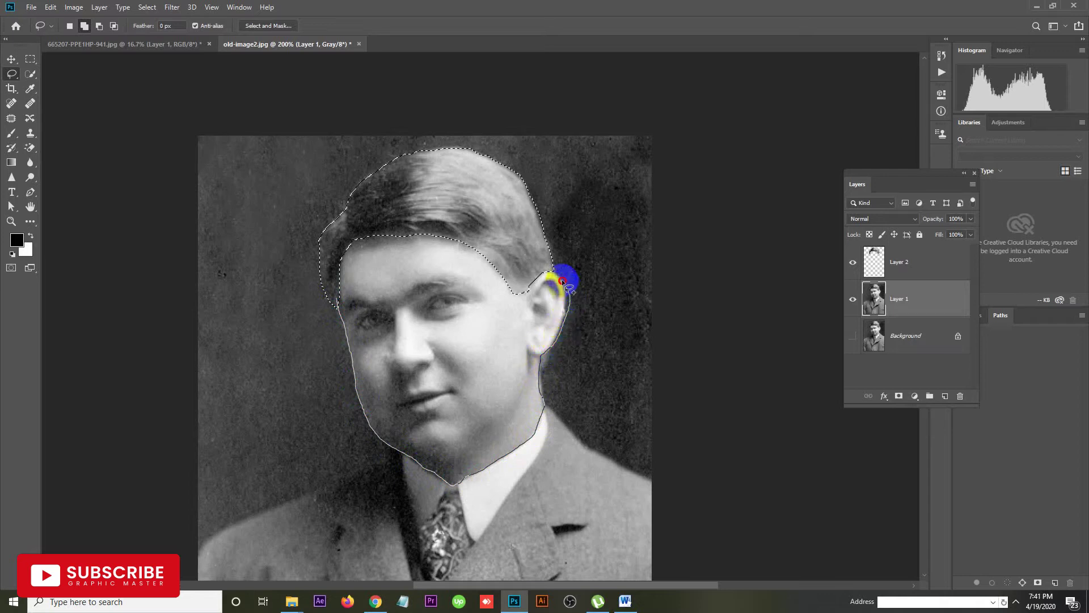
mouse_move(547, 275)
left_mouse_down()
mouse_move(508, 273)
mouse_move(372, 312)
mouse_move(323, 284)
mouse_move(382, 219)
mouse_move(522, 269)
left_mouse_up()
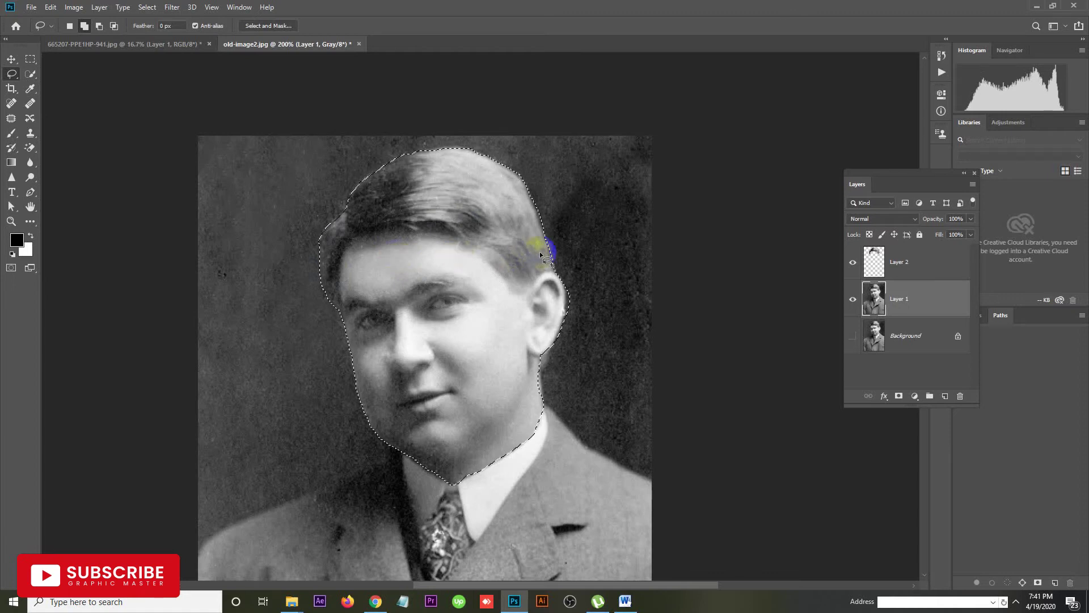
left_click(99, 26)
mouse_move(571, 272)
left_mouse_down()
mouse_move(564, 316)
mouse_move(578, 281)
left_mouse_up()
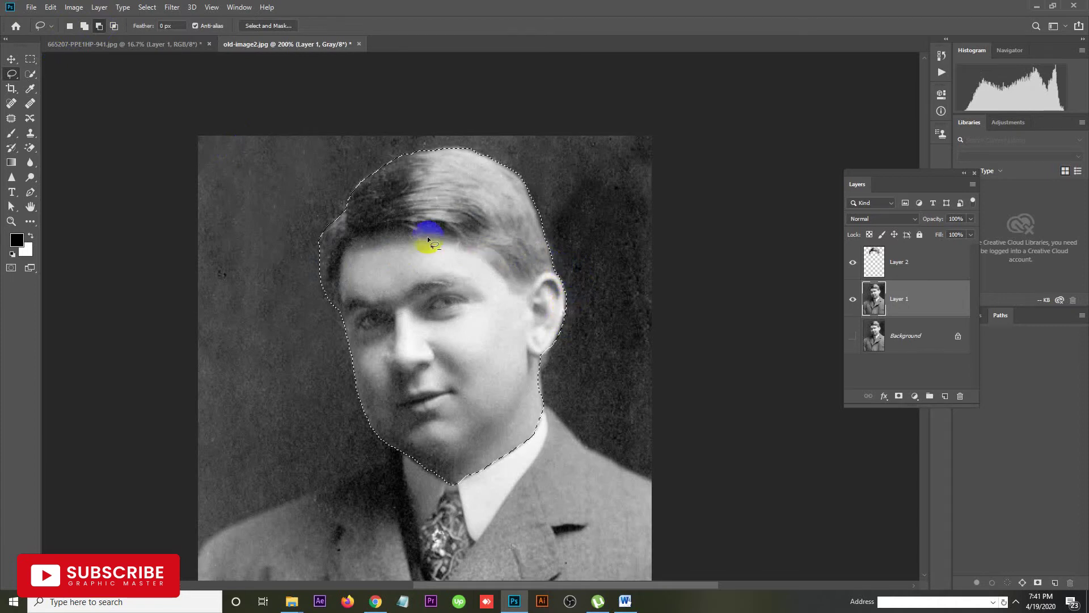
mouse_move(322, 328)
left_mouse_down()
mouse_move(348, 250)
mouse_move(447, 238)
mouse_move(484, 252)
left_mouse_up()
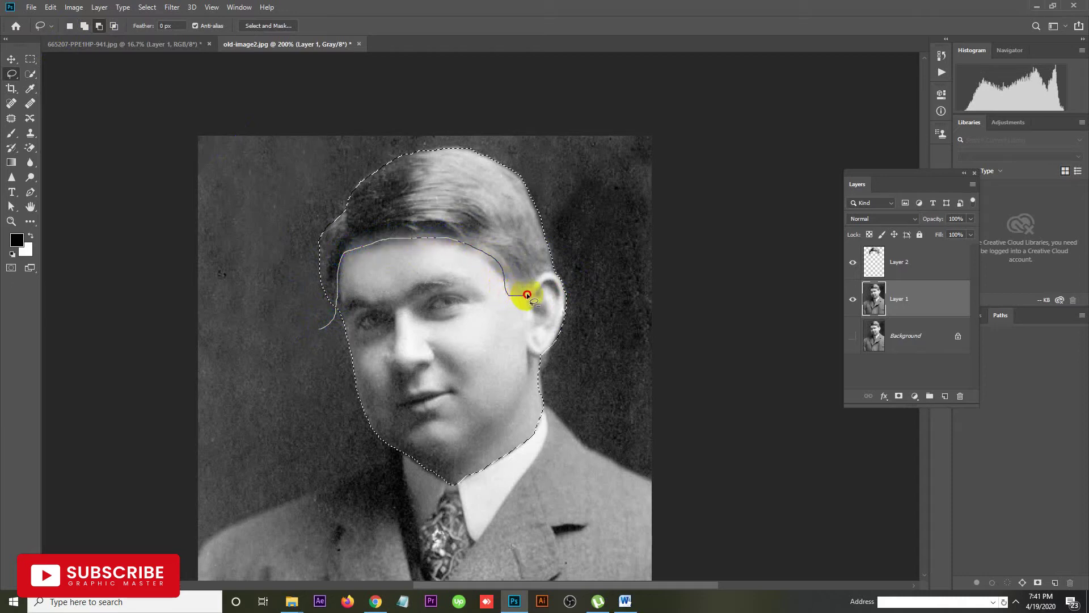
left_click_drag(565, 271, 566, 266)
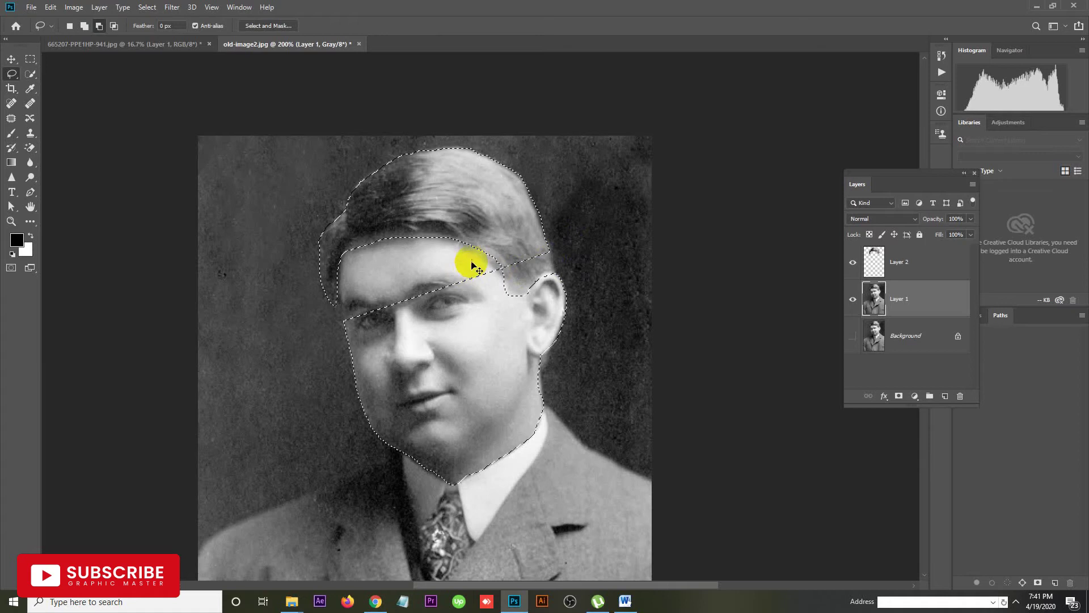
key("ctrl+z")
left_click_drag(339, 318, 339, 318)
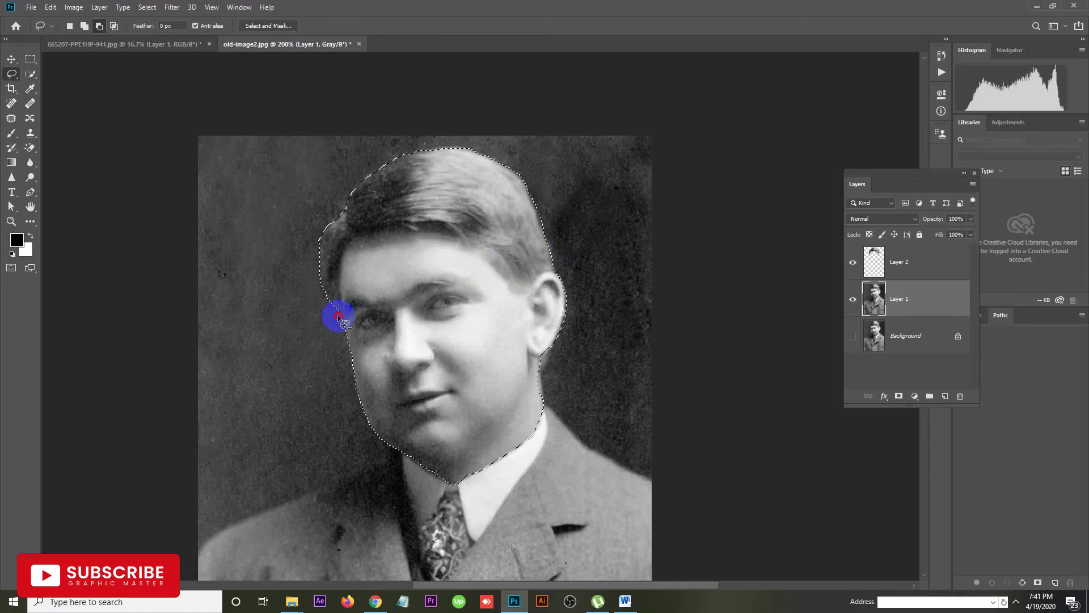
mouse_move(339, 211)
left_mouse_down()
mouse_move(311, 254)
mouse_move(306, 300)
mouse_move(329, 214)
mouse_move(342, 261)
left_mouse_up()
left_click_drag(330, 319, 334, 320)
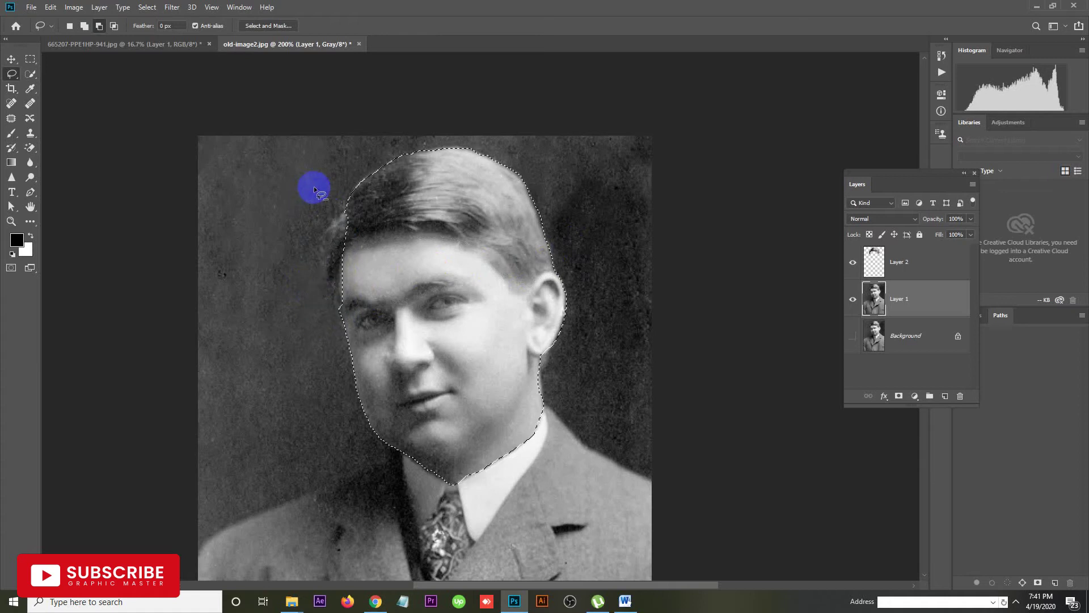
Subtract the hair along the hairline from the head selection, and add the missed skin at the left temple
left_click_drag(312, 212, 324, 263)
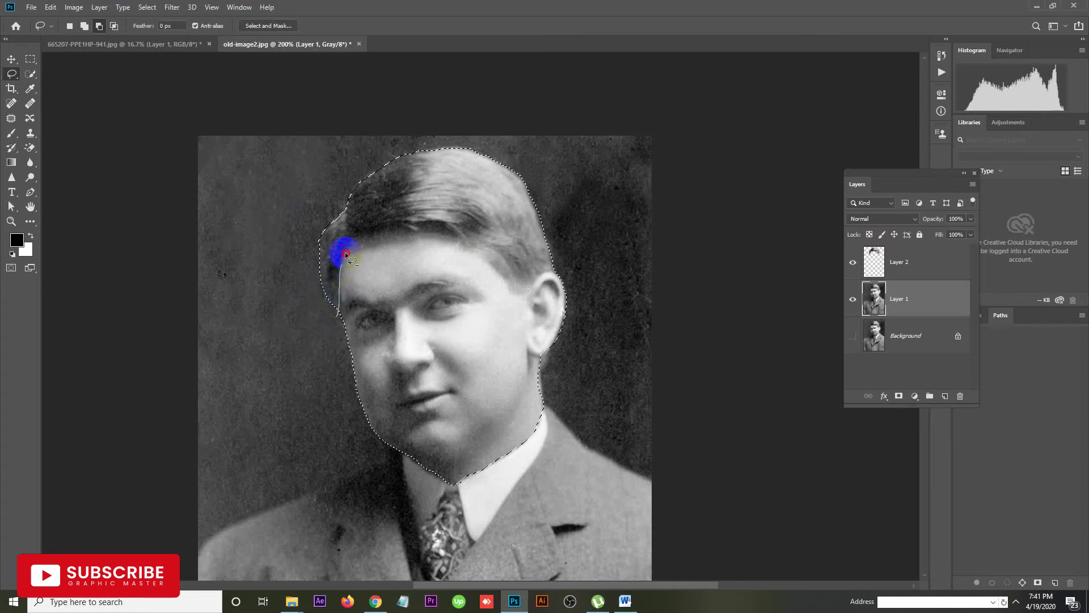
mouse_move(355, 242)
left_mouse_down()
mouse_move(444, 239)
mouse_move(524, 297)
mouse_move(556, 274)
mouse_move(573, 238)
mouse_move(563, 192)
mouse_move(484, 141)
mouse_move(438, 138)
mouse_move(364, 159)
mouse_move(334, 188)
mouse_move(297, 265)
mouse_move(293, 293)
mouse_move(331, 319)
left_mouse_up()
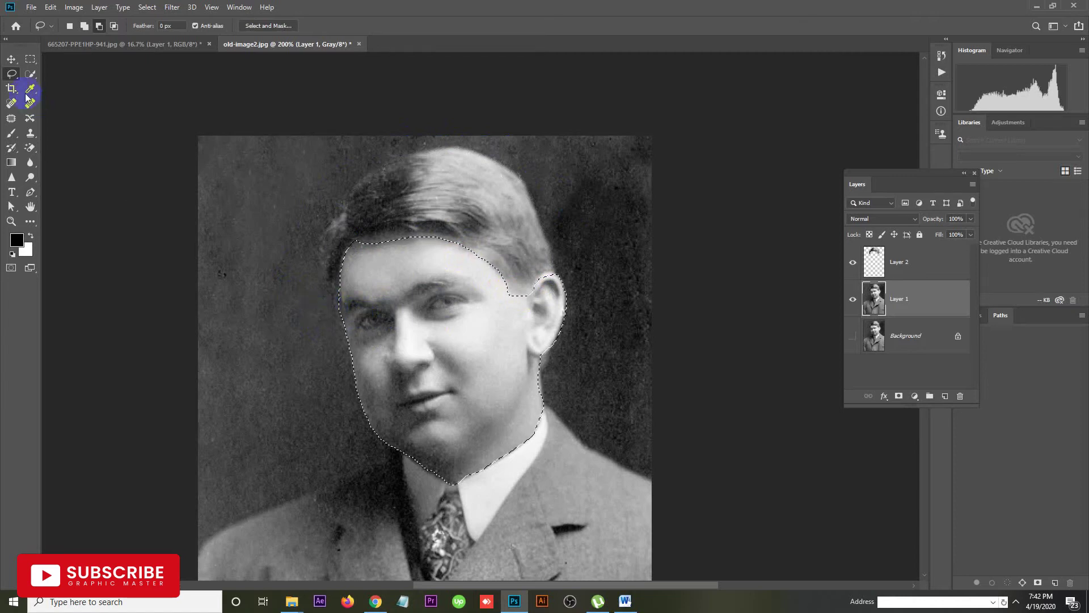
left_click(84, 26)
scroll(381, 312, "up", 1)
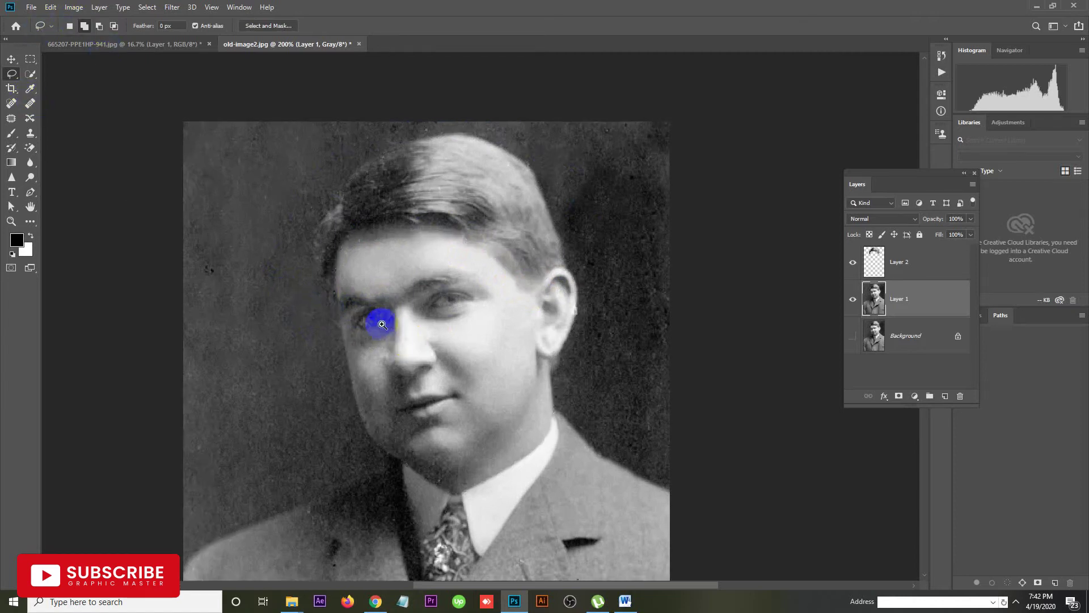
mouse_move(312, 251)
left_mouse_down()
mouse_move(319, 321)
mouse_move(319, 289)
mouse_move(309, 294)
mouse_move(313, 309)
mouse_move(326, 266)
mouse_move(345, 254)
mouse_move(314, 222)
mouse_move(323, 214)
mouse_move(319, 278)
left_mouse_up()
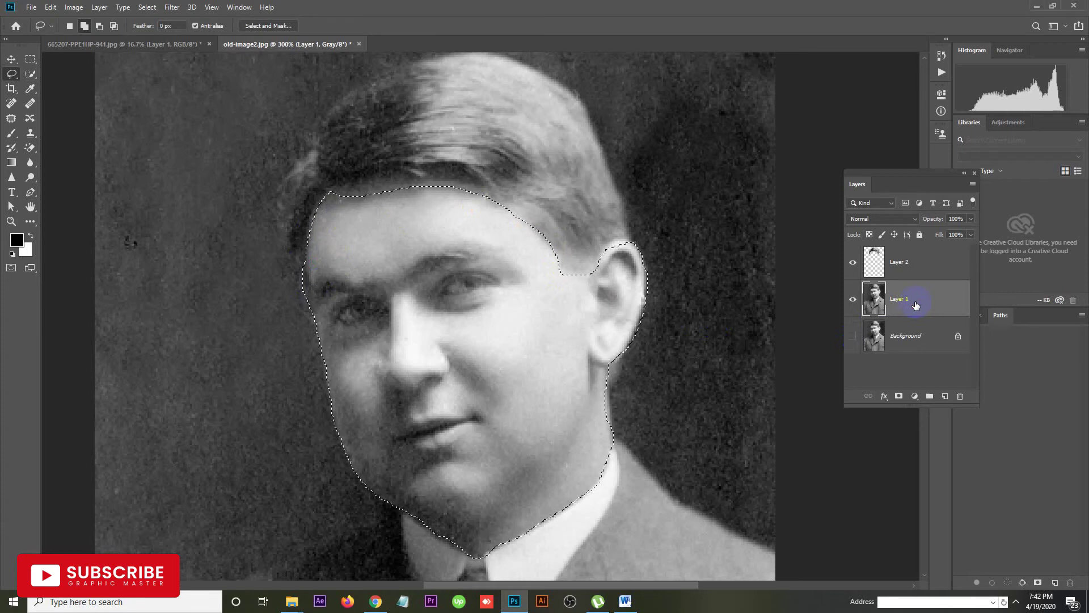
Add the missed neck edge below the ear to the selection and copy the face from Layer 1 onto its own layer
left_click_drag(601, 368, 601, 368)
left_click_drag(613, 426, 600, 353)
key("ctrl+j")
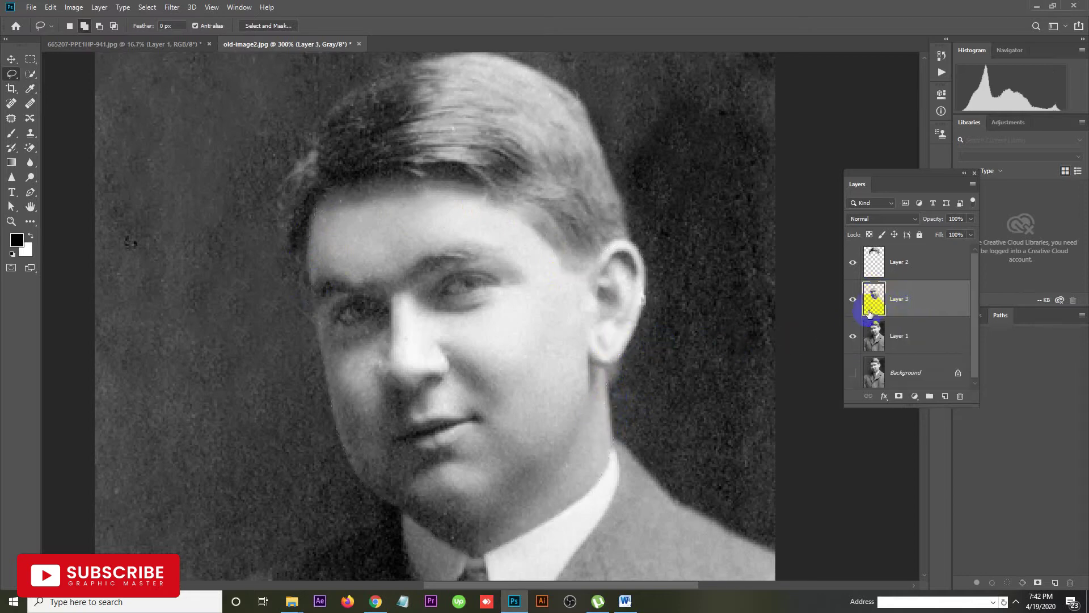
scroll(472, 328, "down", 2)
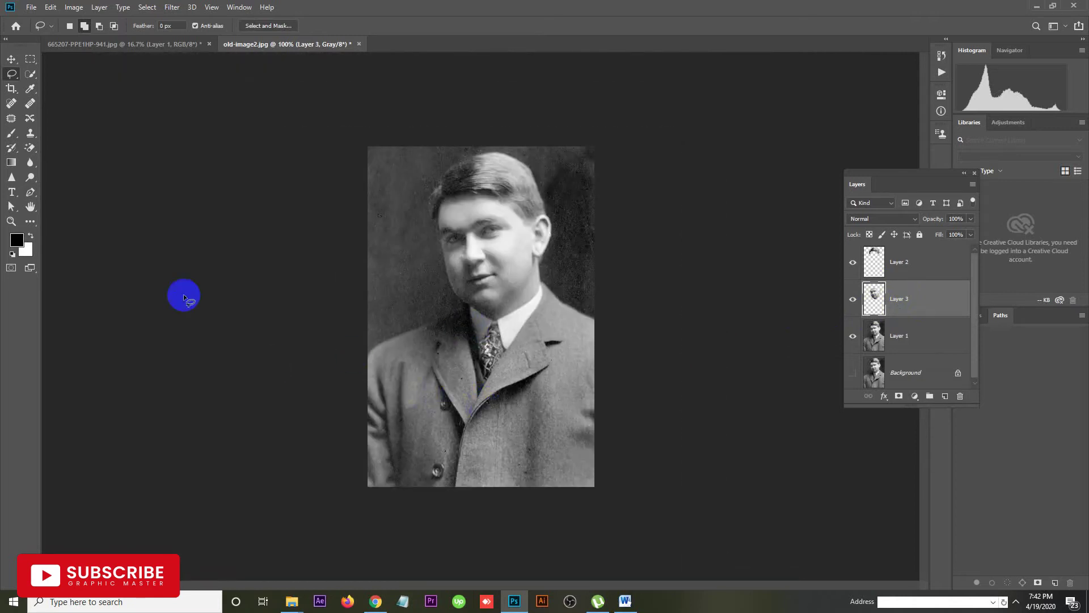
Select the suit jacket on Layer 1 with the Quick Selection tool
left_click(32, 74)
left_click(68, 76)
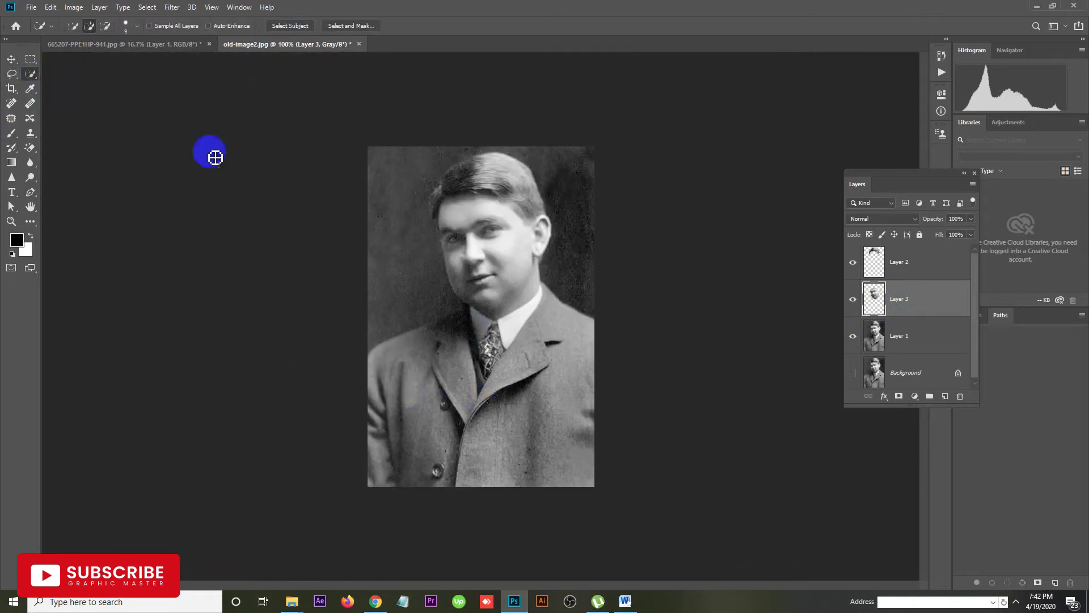
left_click(888, 335)
mouse_move(564, 387)
left_mouse_down()
mouse_move(510, 462)
mouse_move(442, 457)
mouse_move(419, 368)
mouse_move(428, 340)
mouse_move(467, 319)
mouse_move(459, 310)
mouse_move(505, 328)
mouse_move(549, 319)
mouse_move(538, 355)
left_mouse_up()
scroll(522, 367, "up", 6)
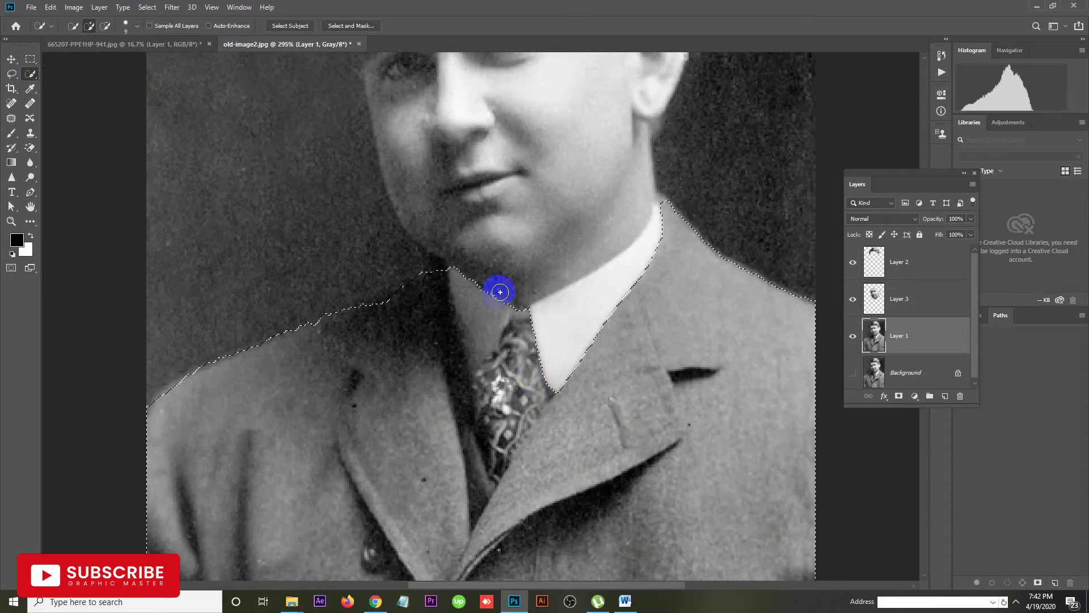
Remove the shirt collar and tie from the jacket selection, and correct its edges along the lapel and the left shoulder
mouse_move(484, 278)
left_mouse_down()
mouse_move(479, 397)
mouse_move(492, 464)
mouse_move(510, 377)
mouse_move(537, 340)
left_mouse_up()
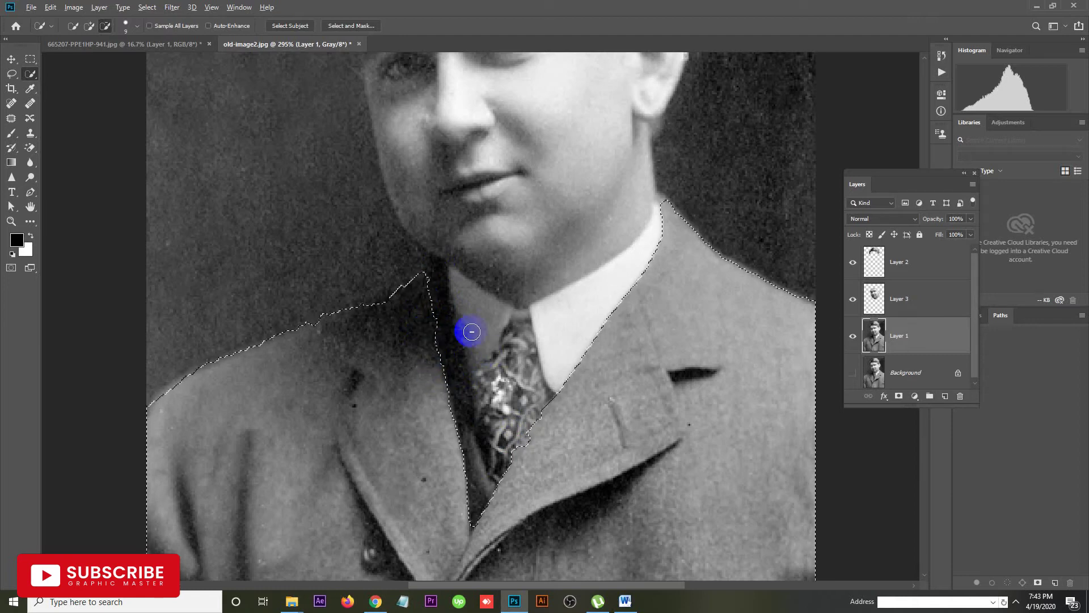
left_click(528, 447)
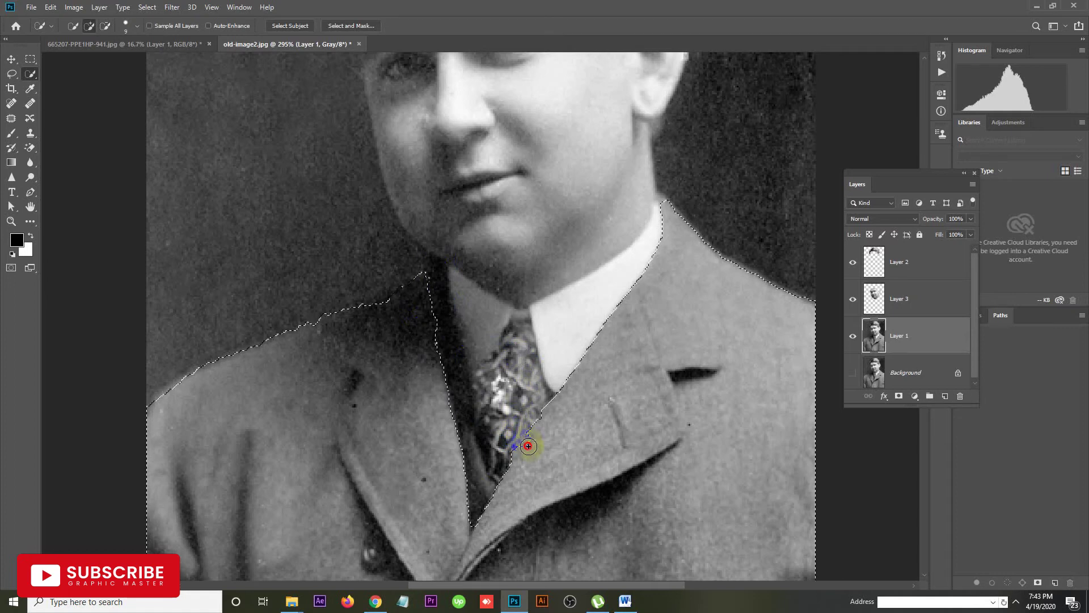
left_click(542, 414)
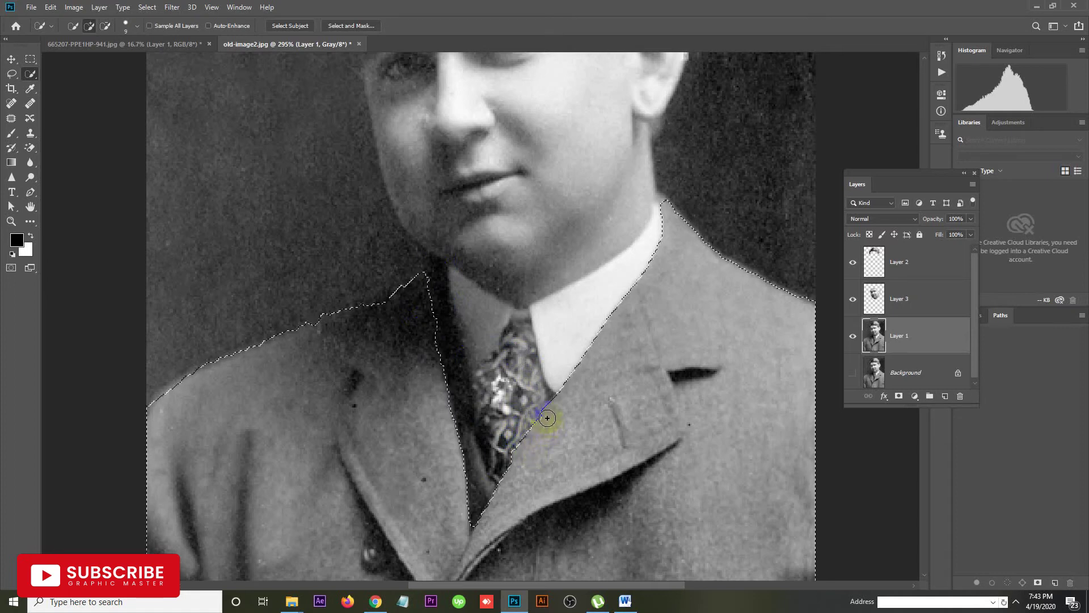
left_click(510, 456)
left_click(499, 477)
mouse_move(413, 301)
left_mouse_down()
mouse_move(370, 318)
mouse_move(411, 294)
mouse_move(364, 296)
left_mouse_up()
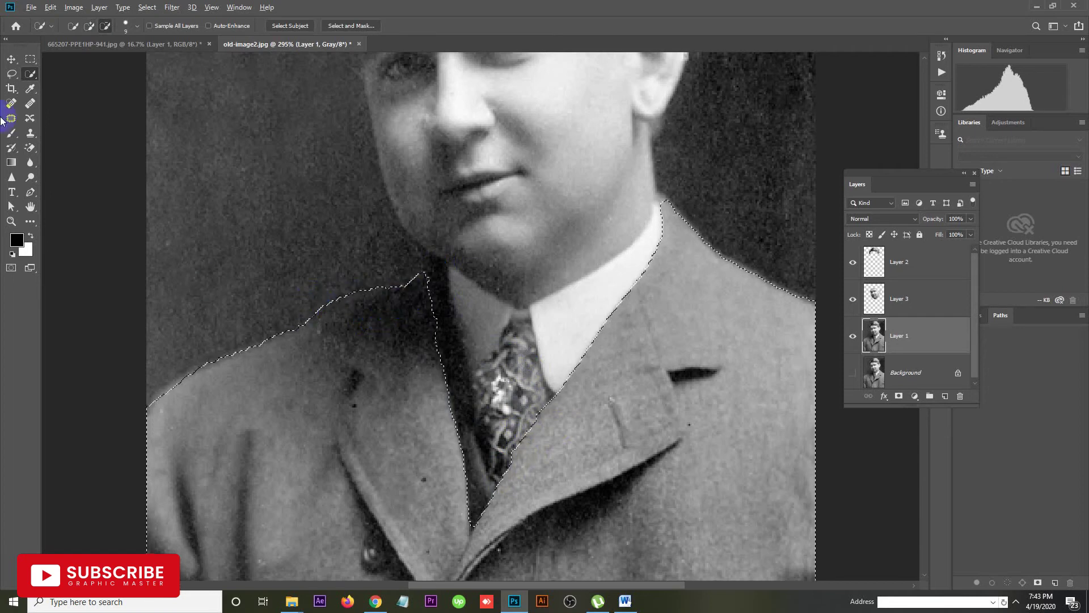
Smooth the jacket selection along the left shoulder by adding the missed edge areas with the Lasso
left_click(12, 73)
mouse_move(401, 274)
left_mouse_down()
mouse_move(364, 307)
mouse_move(287, 329)
mouse_move(271, 290)
mouse_move(394, 229)
left_mouse_up()
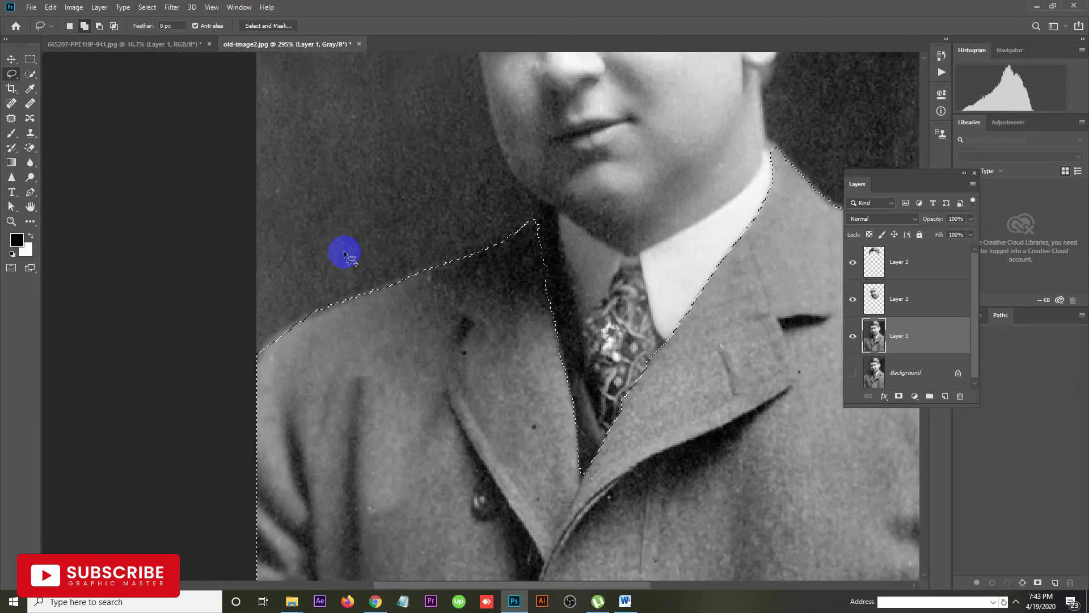
left_click_drag(311, 322, 312, 321)
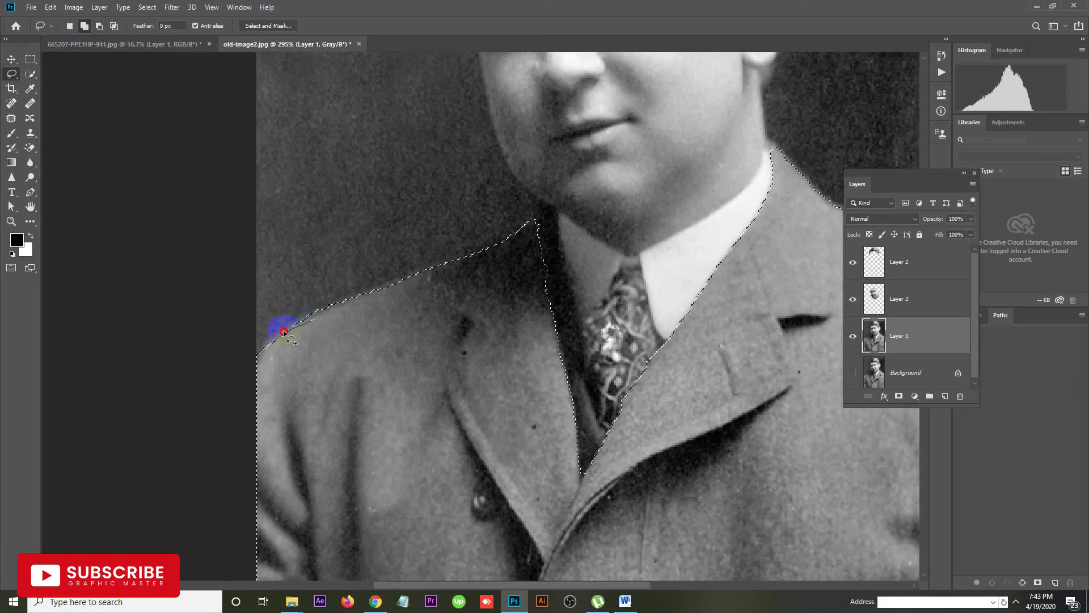
mouse_move(265, 347)
left_mouse_down()
mouse_move(271, 362)
mouse_move(312, 310)
mouse_move(252, 344)
mouse_move(317, 349)
left_mouse_up()
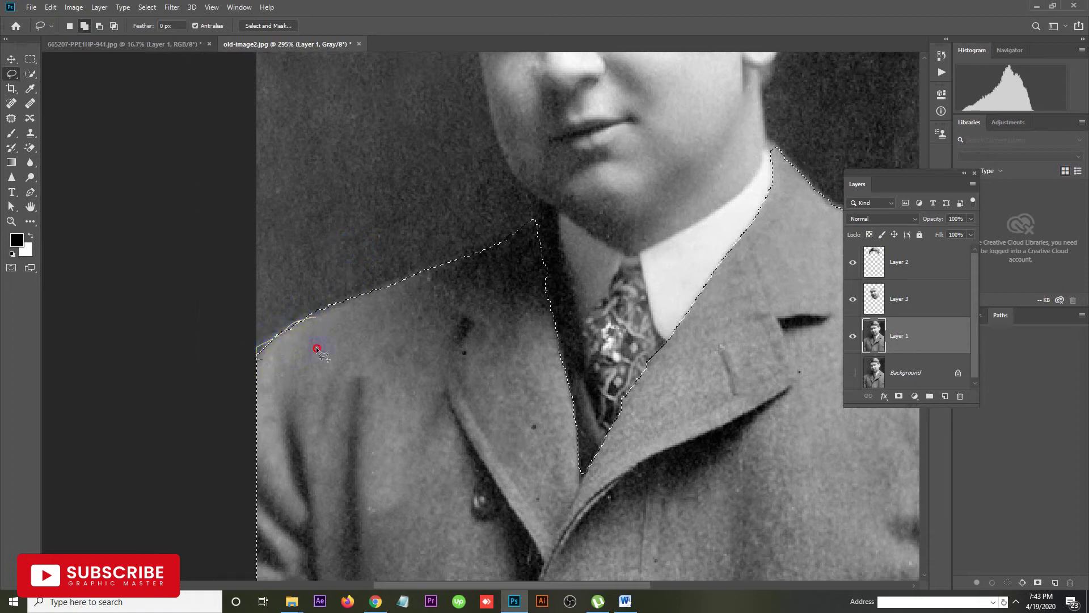
left_click(575, 214)
Add the missed tip of the jacket where the right shoulder meets the neck to the selection
left_click_drag(625, 209, 414, 214)
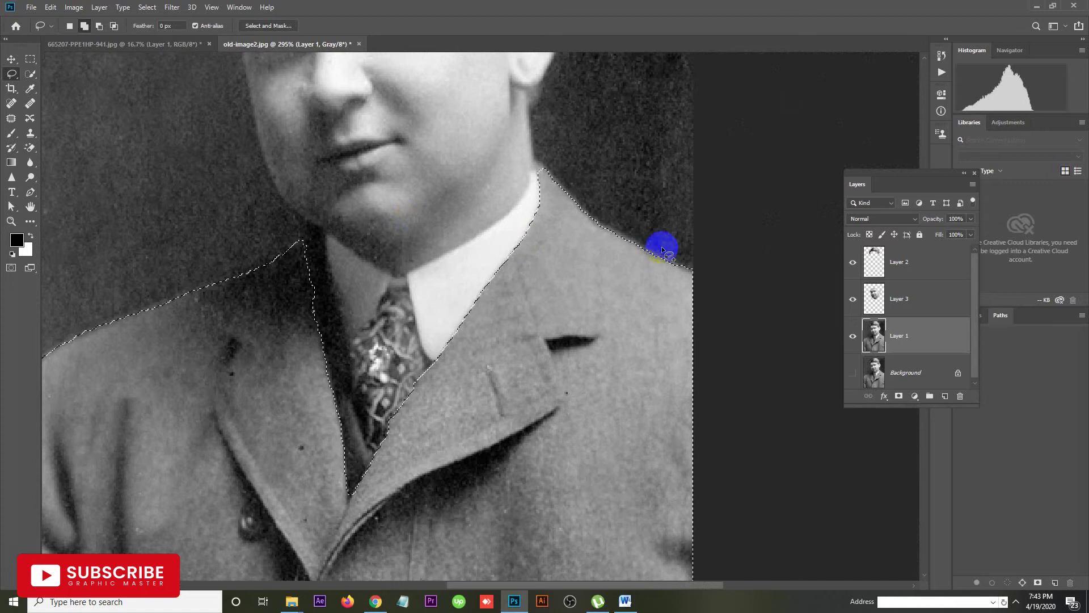
left_click_drag(540, 175, 537, 177)
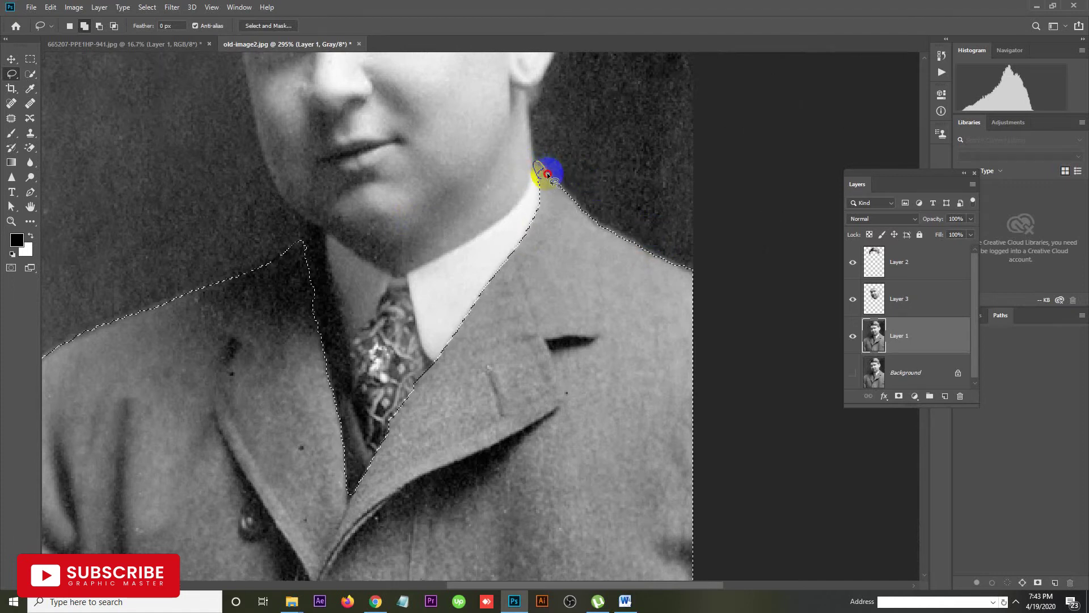
left_click_drag(542, 179, 540, 180)
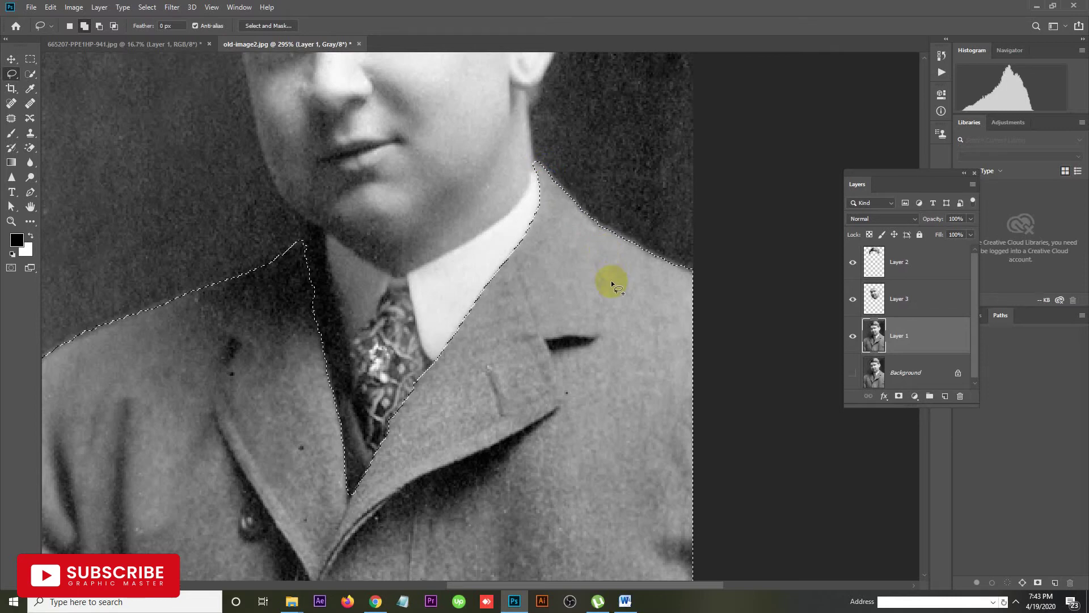
Copy the selected jacket from Layer 1 onto its own layer
key("ctrl+1")
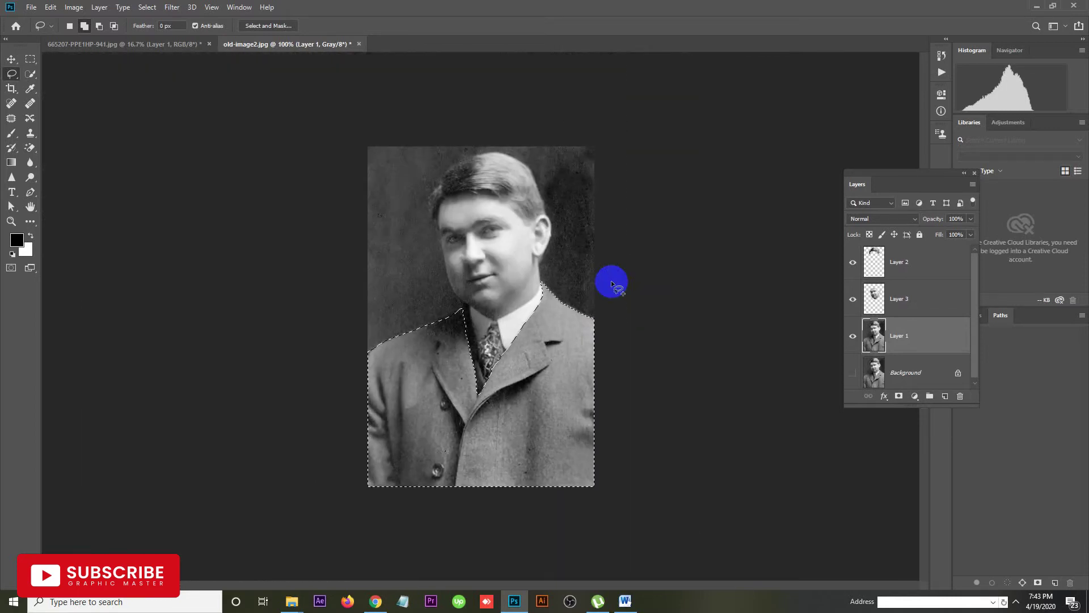
left_click(895, 338)
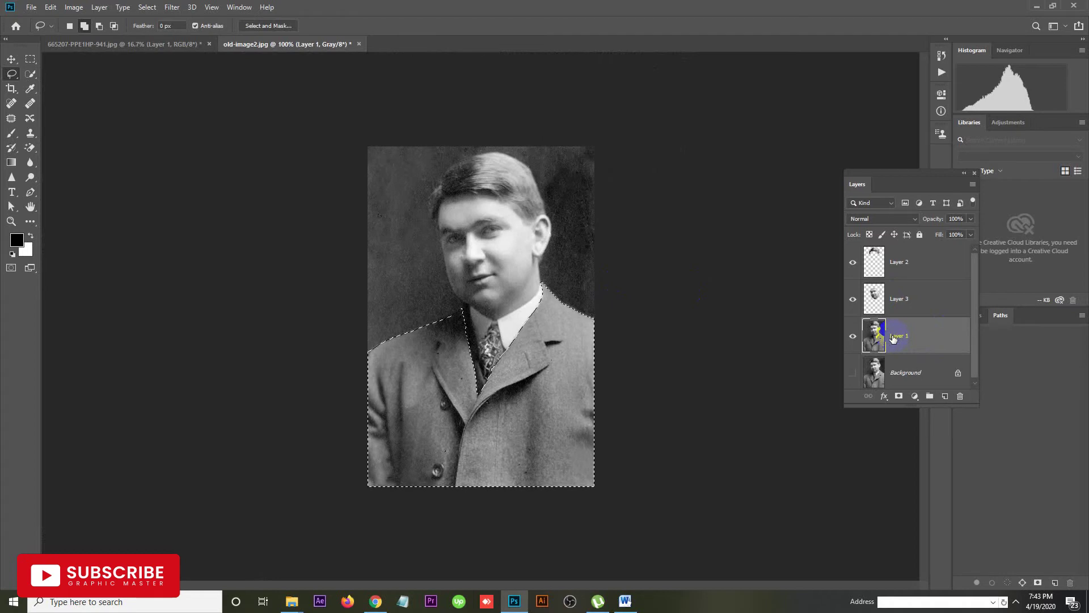
key("ctrl+j")
Select the patterned tie on Layer 1 with the Lasso and copy it onto its own layer
left_click(530, 352)
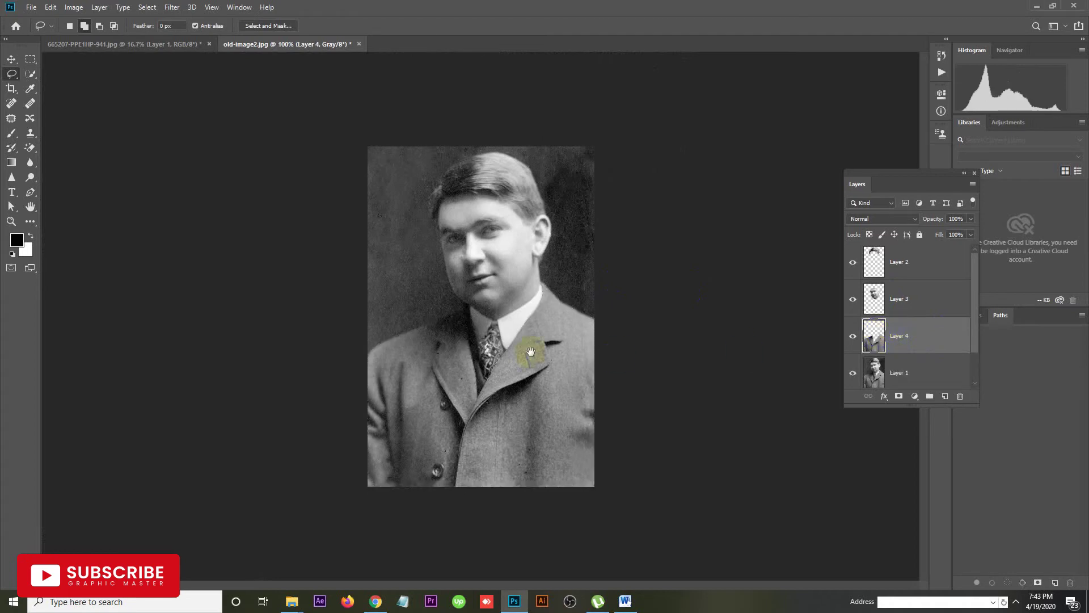
left_click(495, 350)
left_click(496, 350)
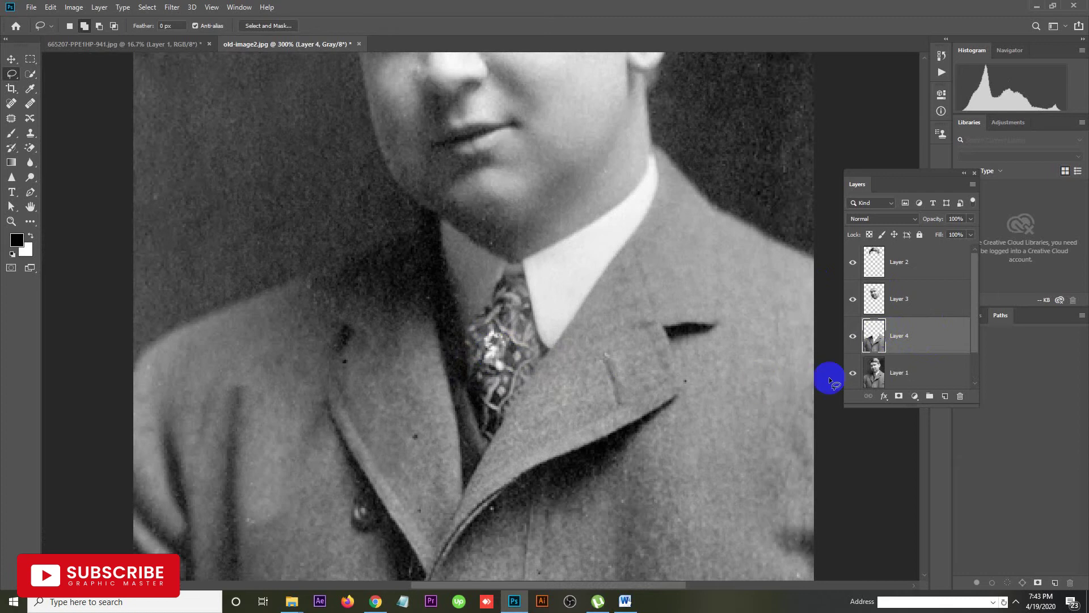
left_click(897, 373)
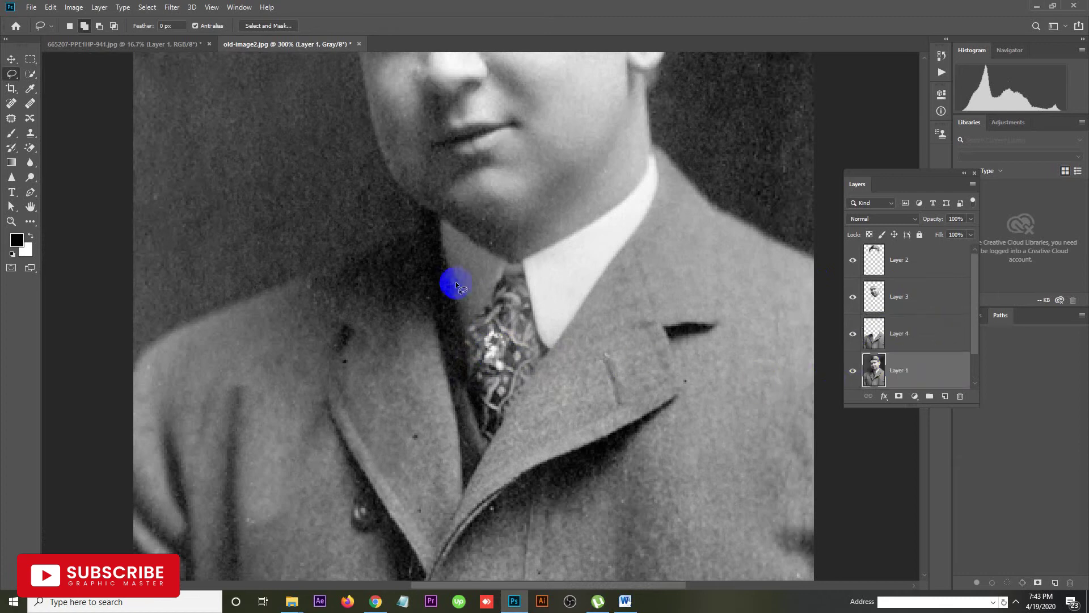
left_click(508, 278)
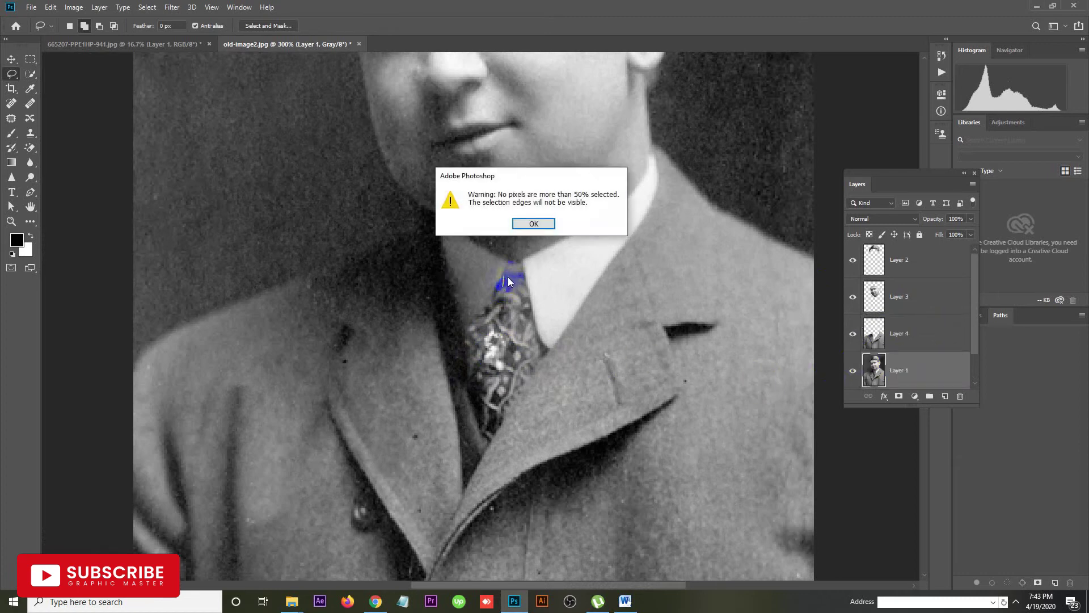
left_click(533, 224)
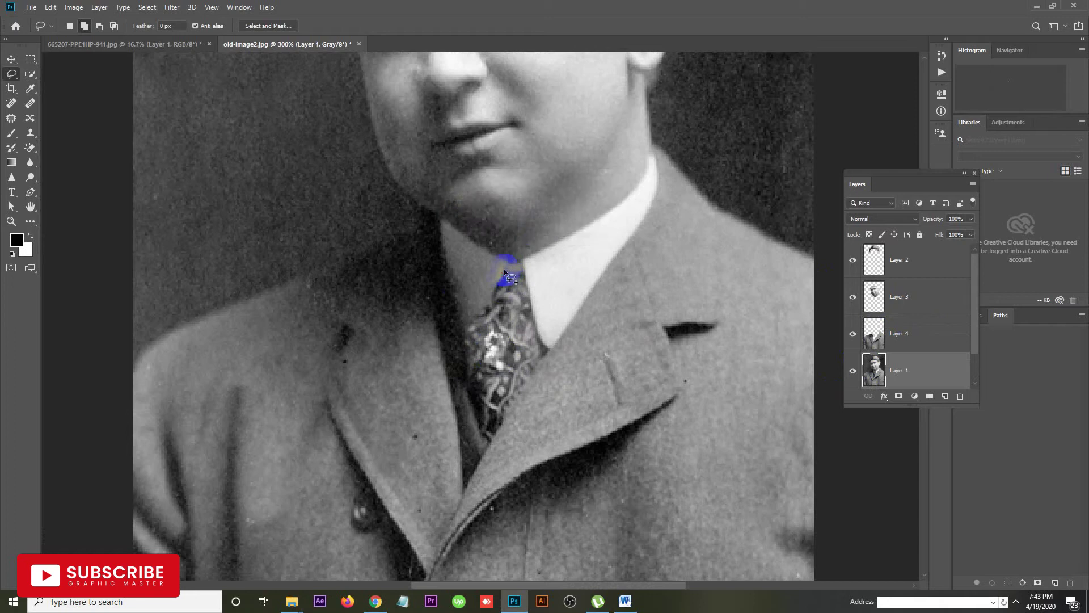
mouse_move(482, 315)
left_mouse_down()
mouse_move(461, 348)
mouse_move(476, 433)
left_mouse_up()
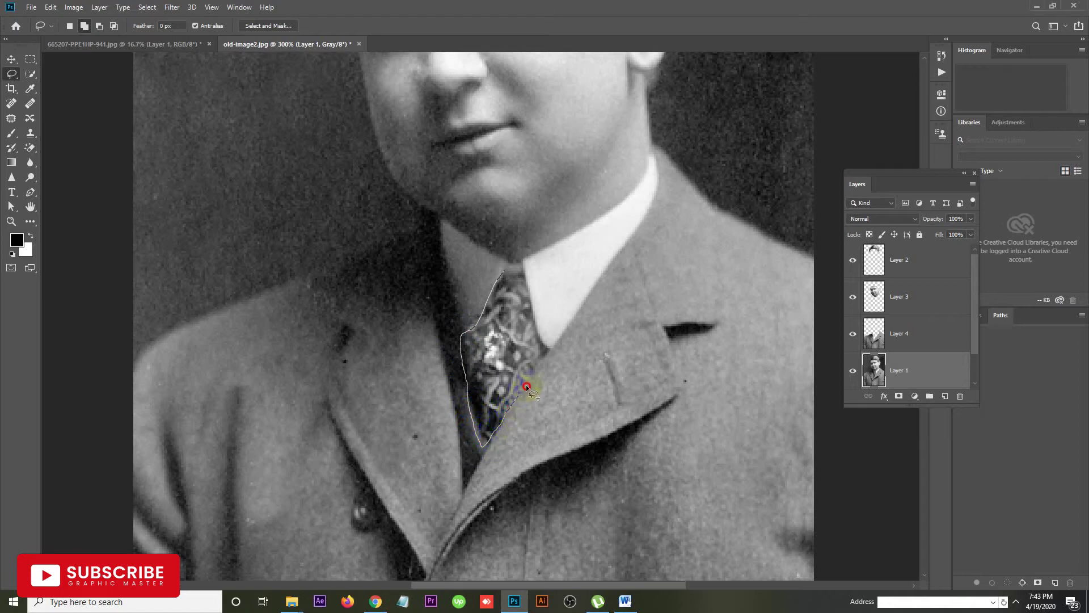
mouse_move(543, 342)
left_mouse_down()
mouse_move(530, 273)
mouse_move(504, 271)
left_mouse_up()
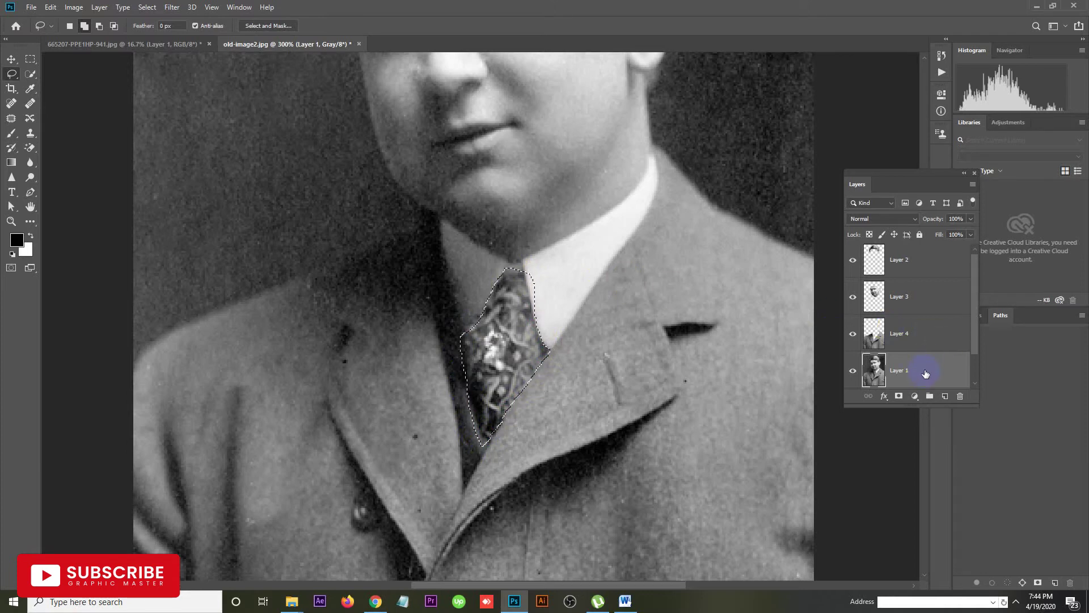
key("ctrl+j")
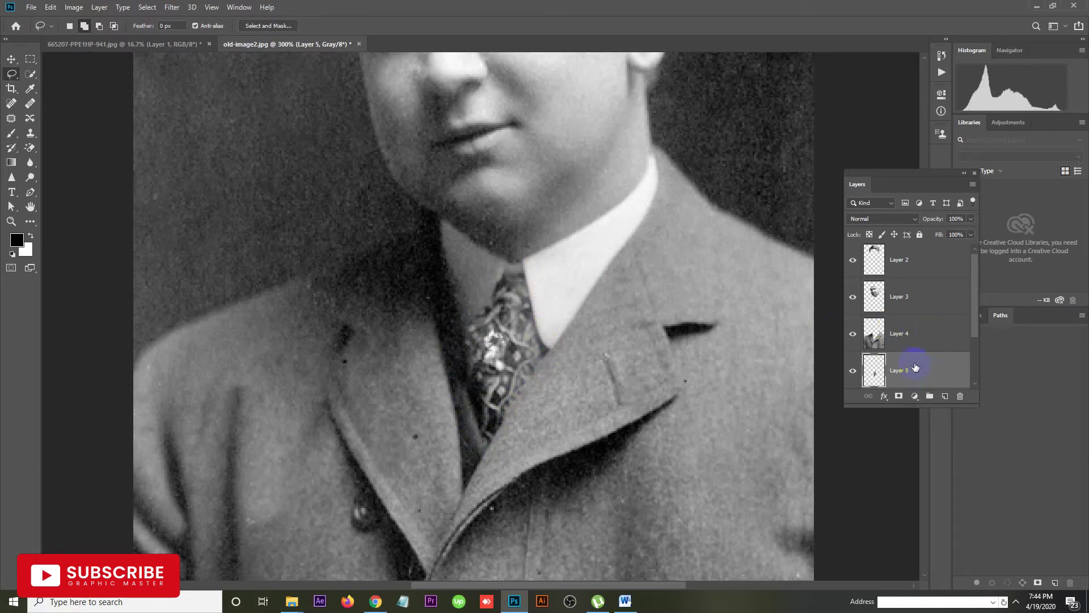
key("ctrl+minus")
key("ctrl+minus")
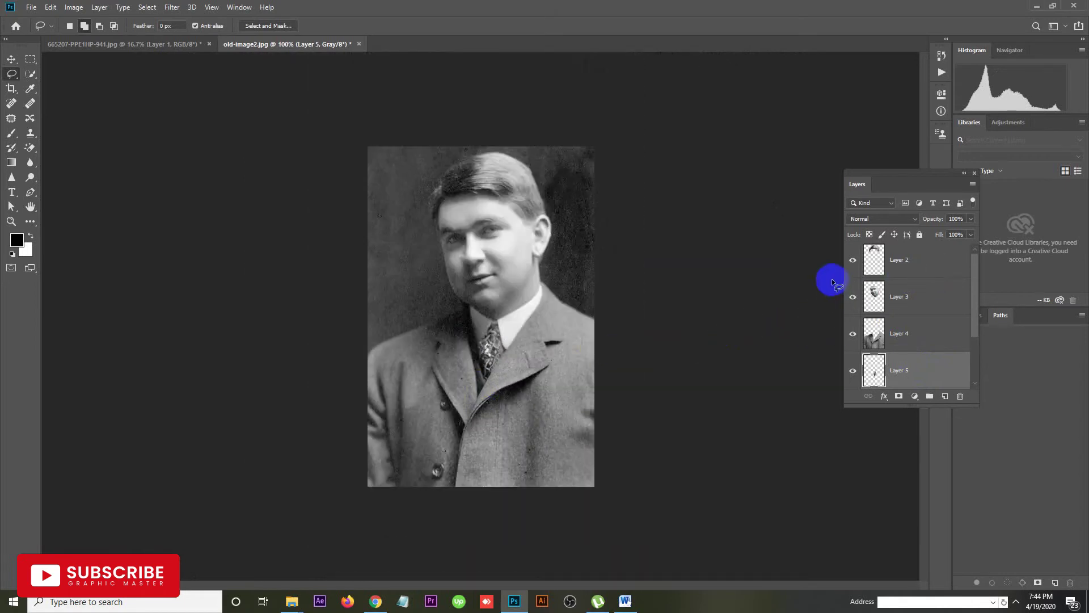
Load the outline of the hair on Layer 2 as a selection
left_click(923, 265)
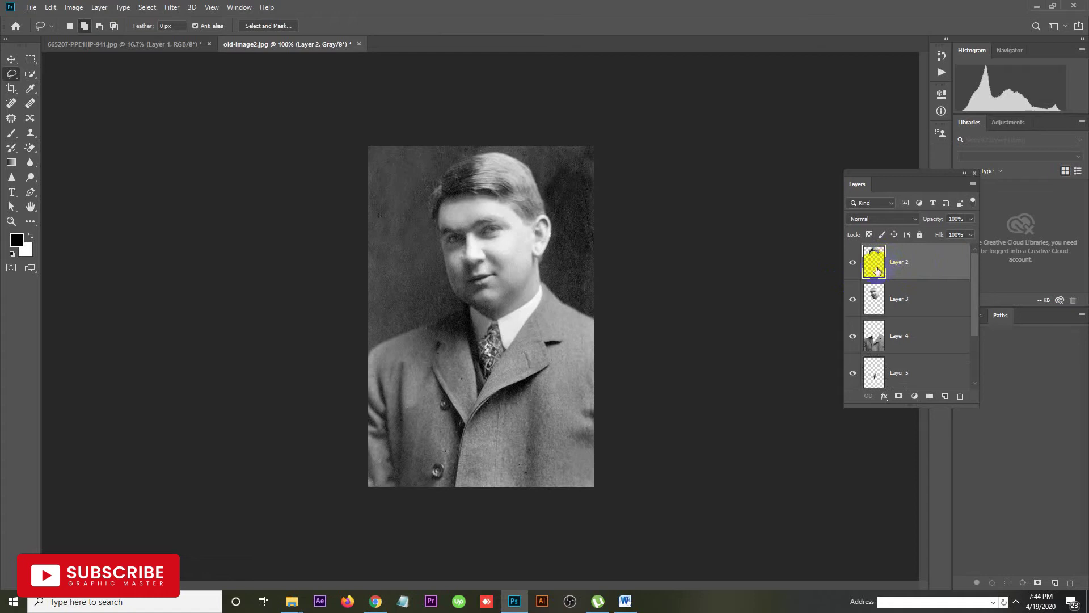
left_click_drag(873, 273, 875, 275)
left_click(874, 273, "ctrl")
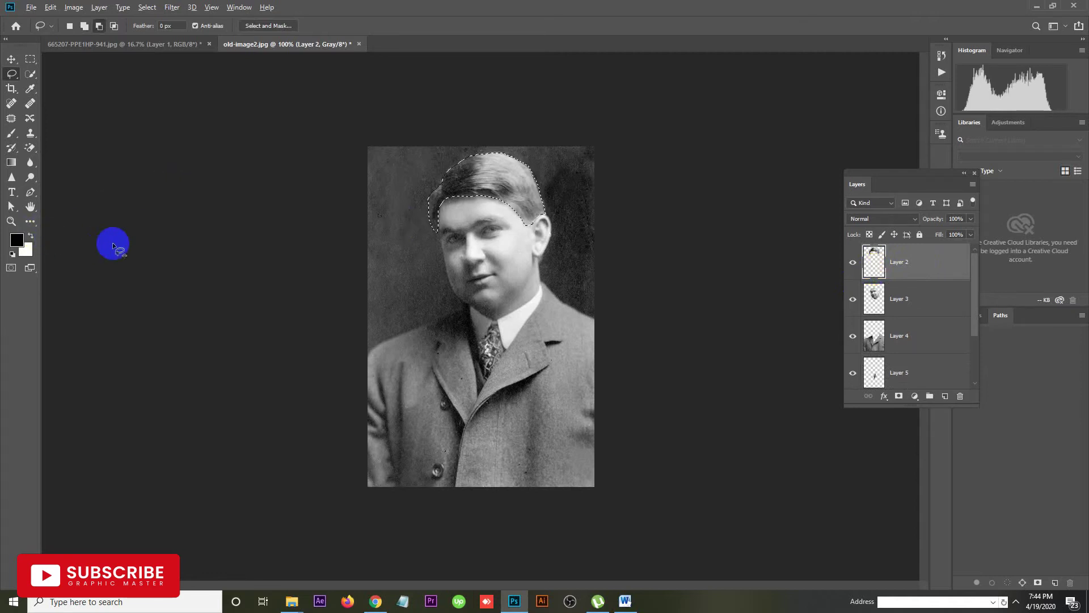
Try filling the hair selection with the black foreground color, and undo the fill
key("alt+BackSpace")
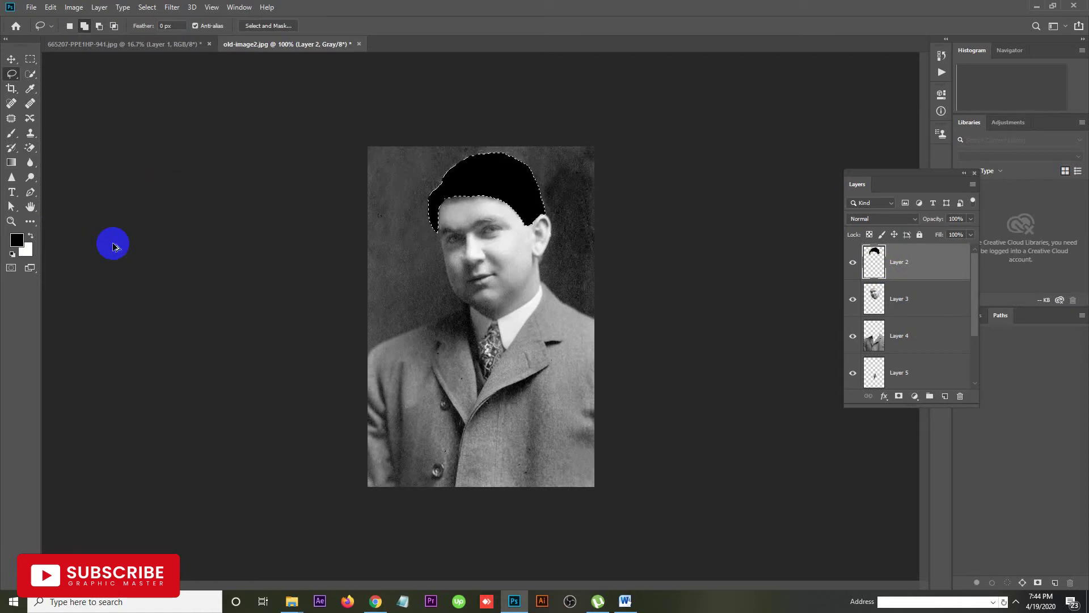
key("ctrl+z")
key("ctrl+d")
key("ctrl+0")
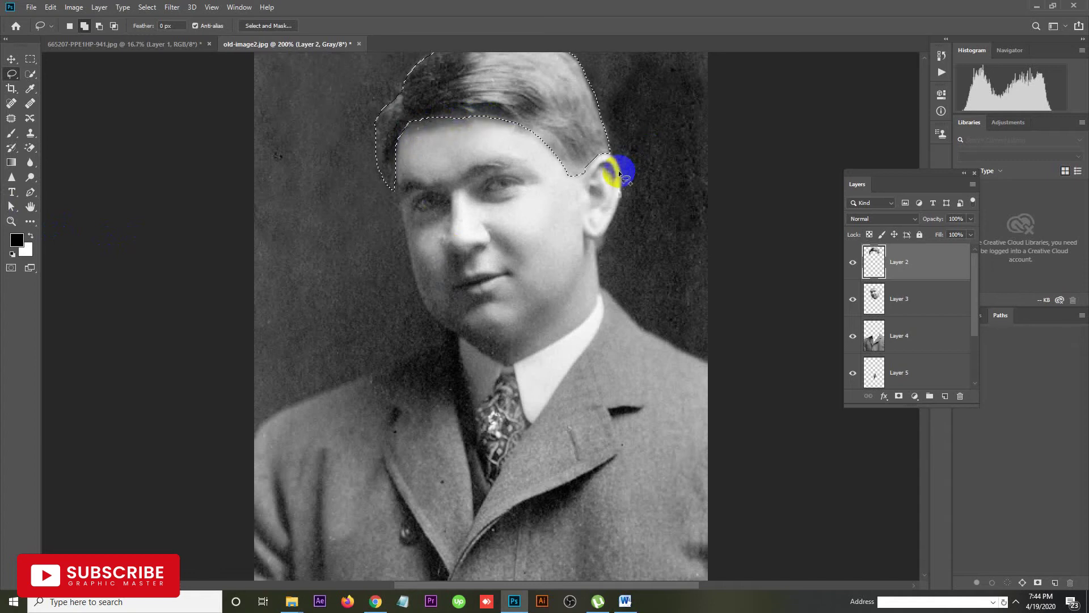
Feather the hair selection by about 1 pixel, fill it with black on Layer 2, and deselect it
key("shift+F6")
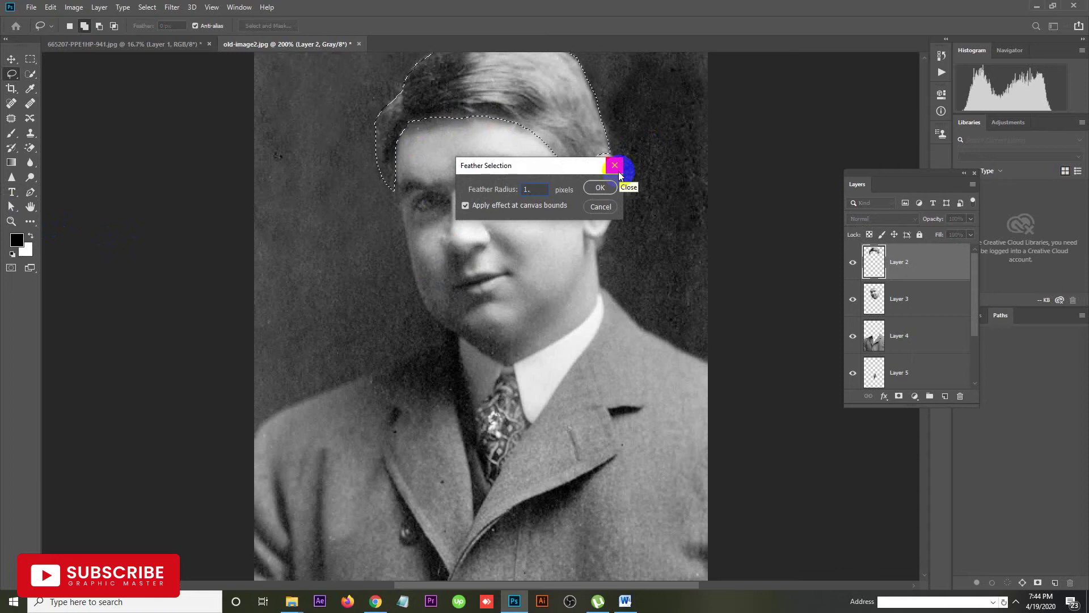
left_click(600, 188)
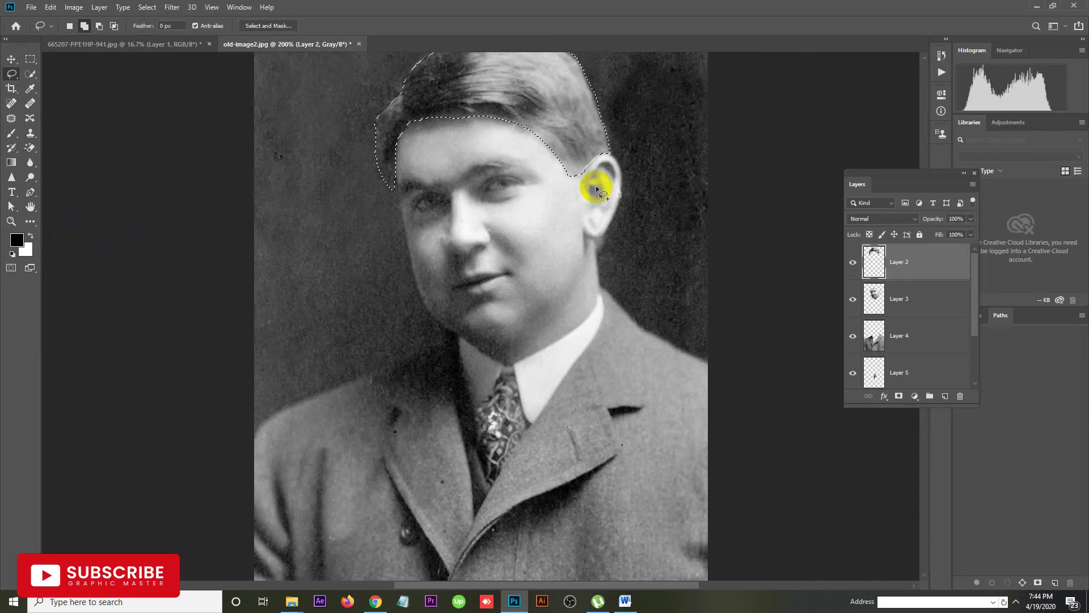
key("alt+BackSpace")
key("ctrl+d")
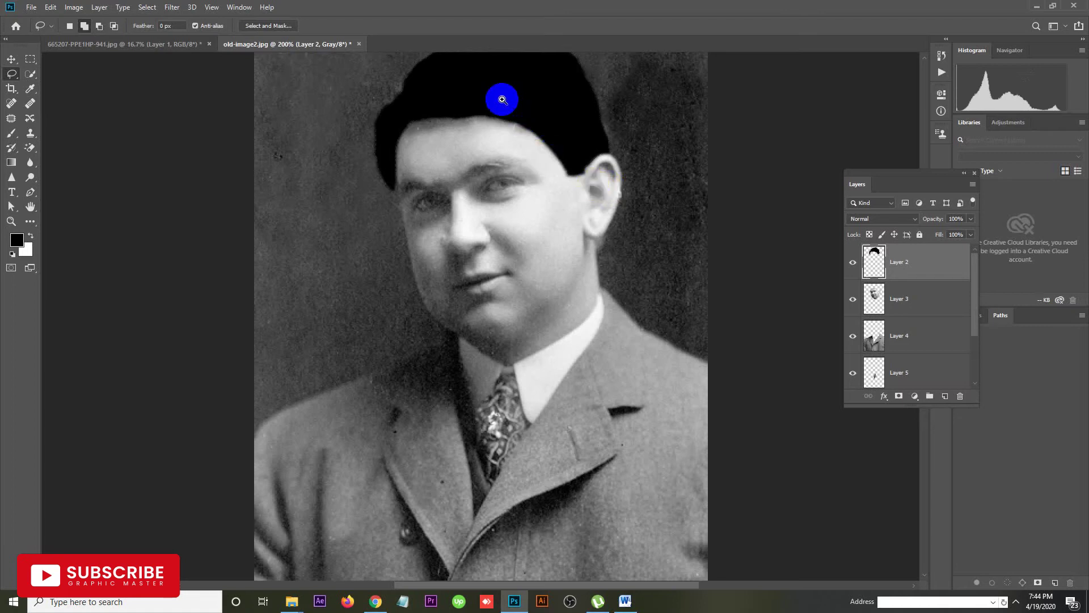
left_click_drag(502, 100, 555, 153)
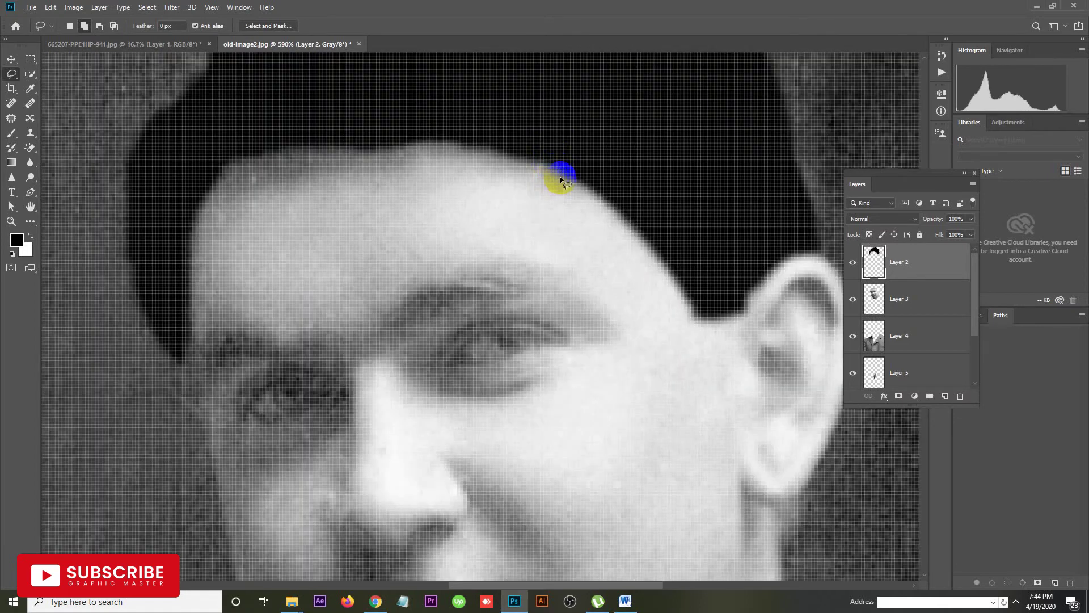
scroll(560, 180, "down", 5)
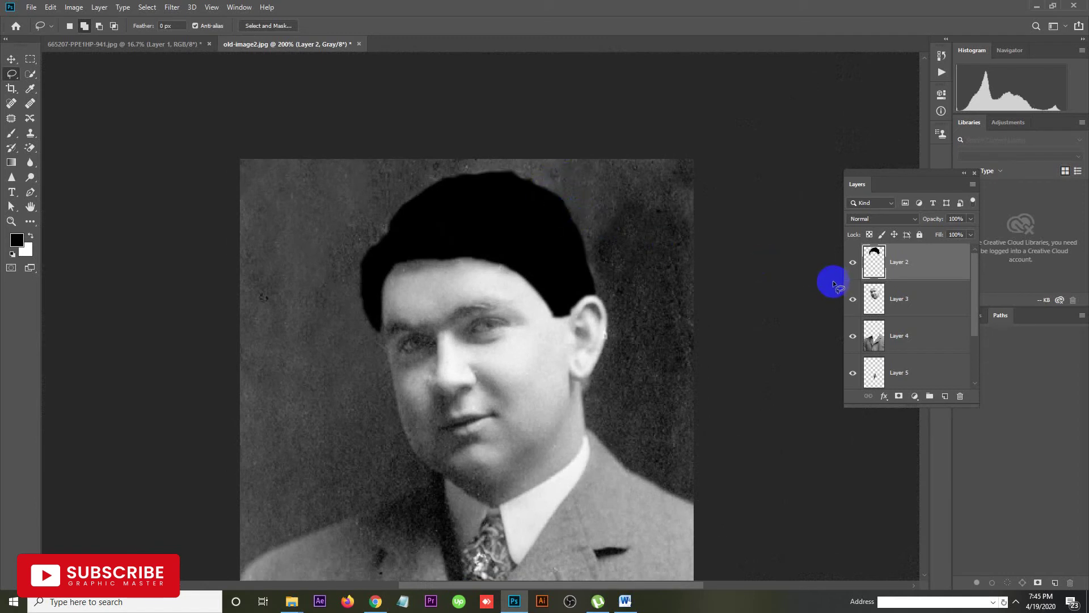
Load the outline of the face on Layer 3 as a selection
left_click(881, 291)
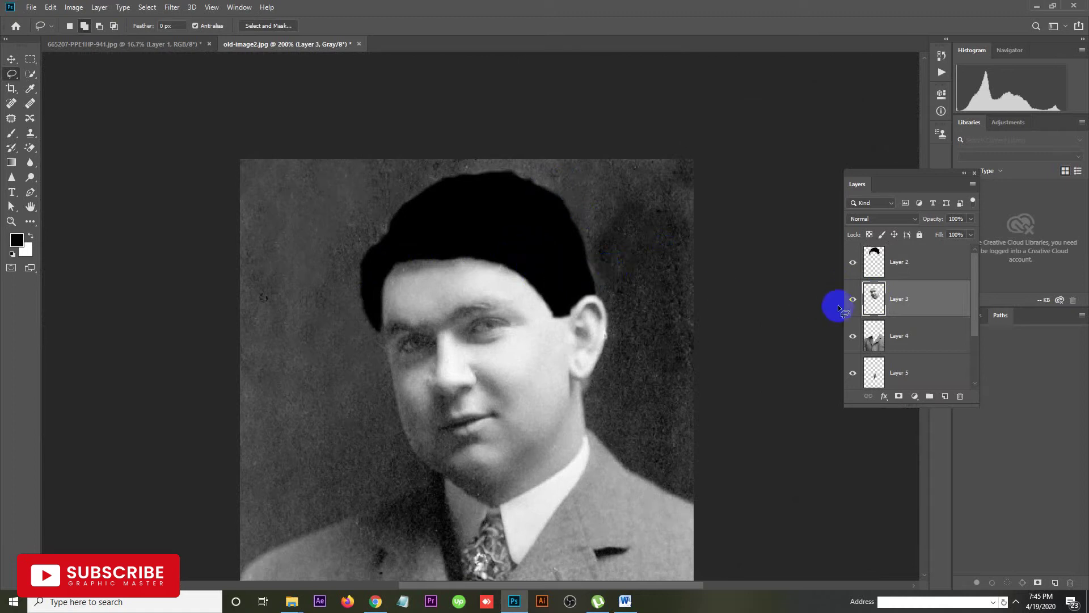
left_click(877, 299, "ctrl")
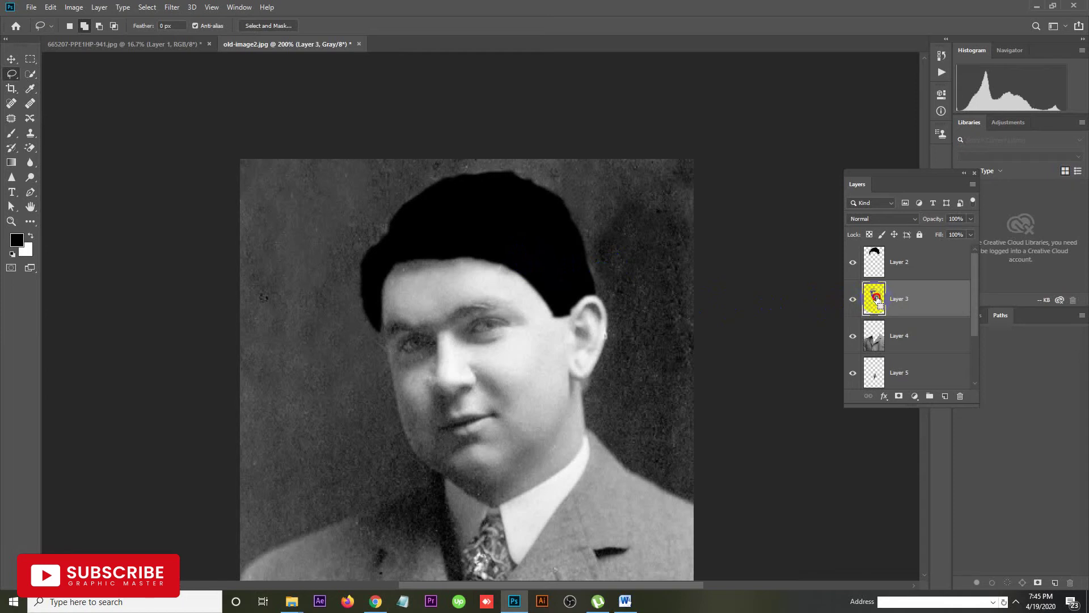
left_click(876, 299, "ctrl")
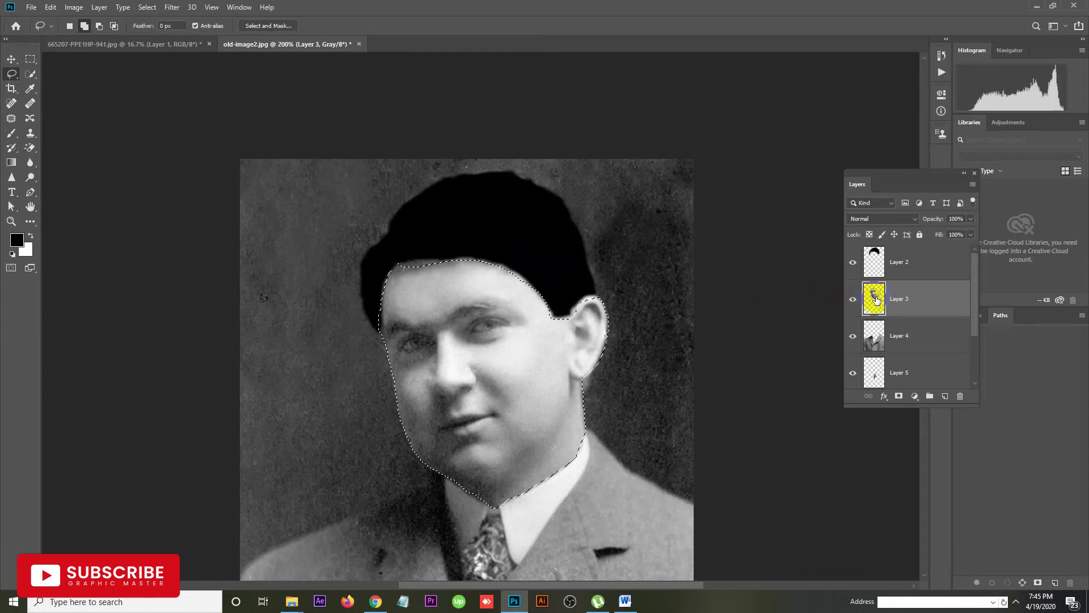
scroll(506, 323, "up", 1)
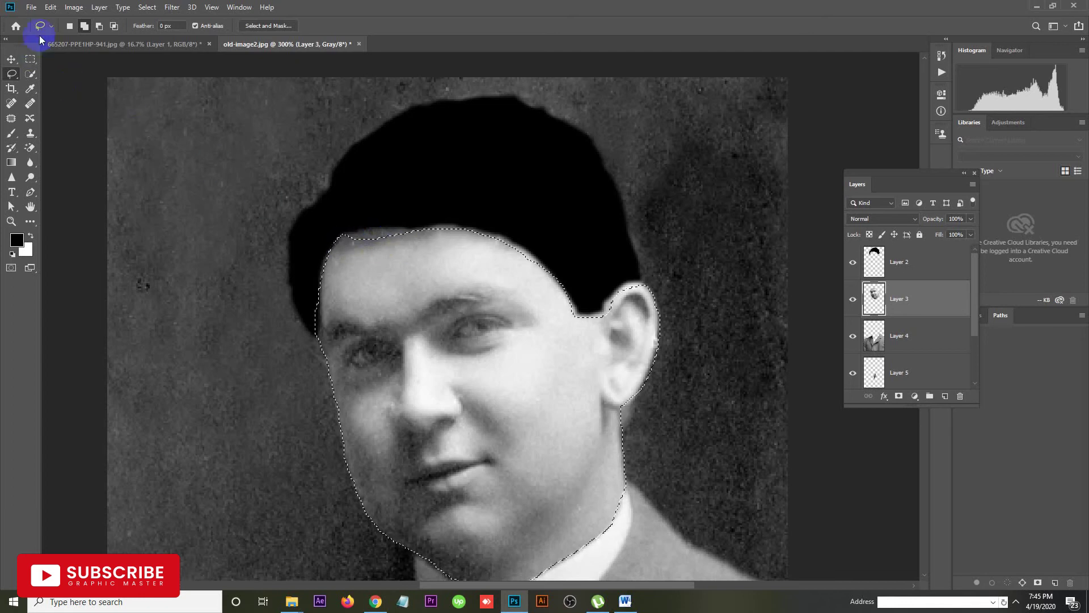
Add the missed edge areas along the forehead hairline and beside the ear to the face selection
mouse_move(343, 243)
left_mouse_down()
mouse_move(415, 228)
mouse_move(418, 240)
mouse_move(352, 245)
left_mouse_up()
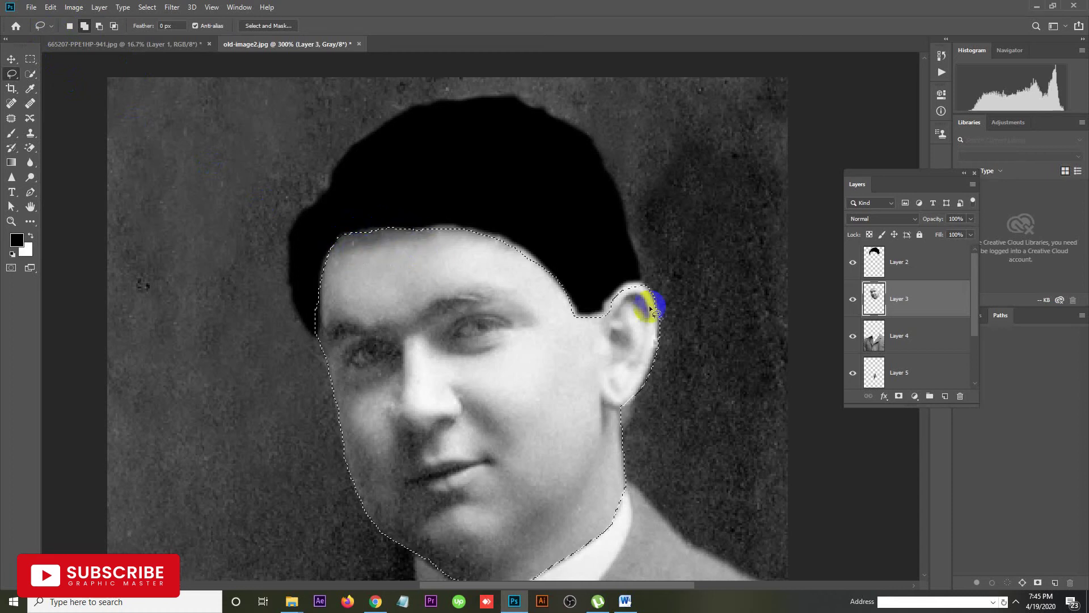
mouse_move(429, 234)
left_mouse_down()
mouse_move(448, 233)
mouse_move(448, 249)
left_mouse_up()
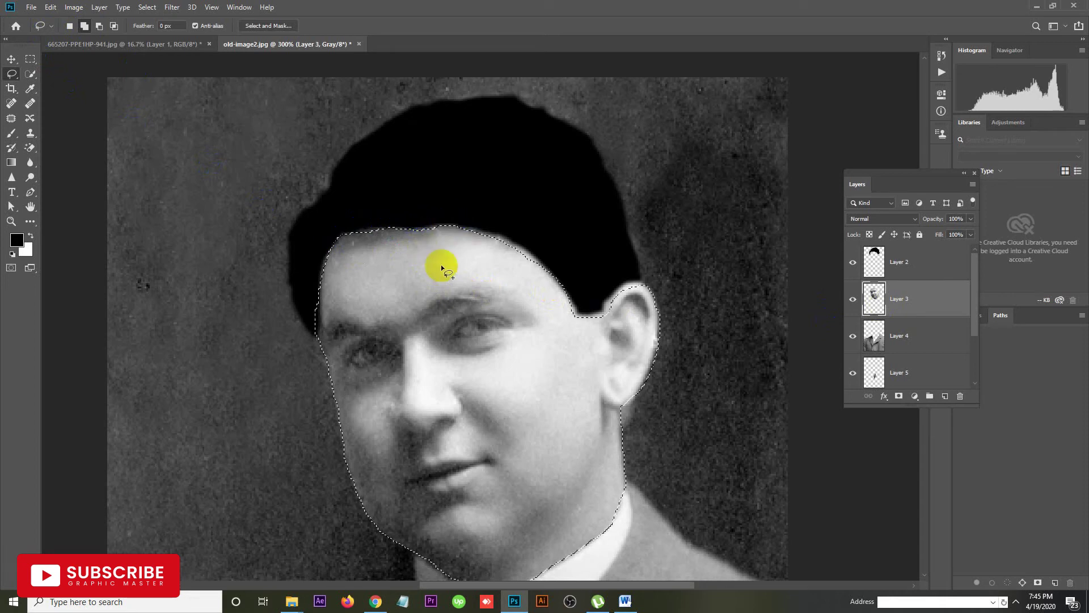
mouse_move(584, 333)
left_mouse_down()
mouse_move(555, 290)
mouse_move(573, 320)
mouse_move(604, 311)
mouse_move(635, 281)
mouse_move(646, 286)
mouse_move(641, 306)
mouse_move(603, 331)
mouse_move(573, 321)
mouse_move(562, 294)
mouse_move(576, 319)
mouse_move(559, 314)
mouse_move(571, 304)
mouse_move(577, 319)
mouse_move(567, 312)
mouse_move(595, 312)
mouse_move(576, 306)
mouse_move(618, 305)
mouse_move(606, 313)
mouse_move(627, 284)
mouse_move(622, 313)
mouse_move(577, 315)
left_mouse_up()
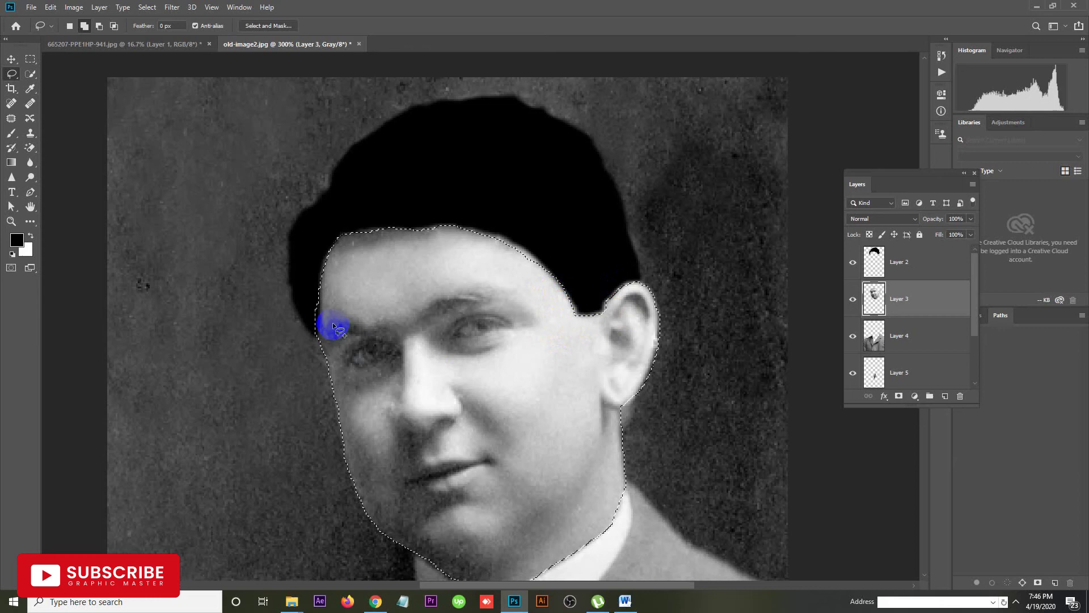
Subtract the excess areas beside the left temple and below the earlobe from the face selection
key("alt")
left_click_drag(317, 295, 318, 295)
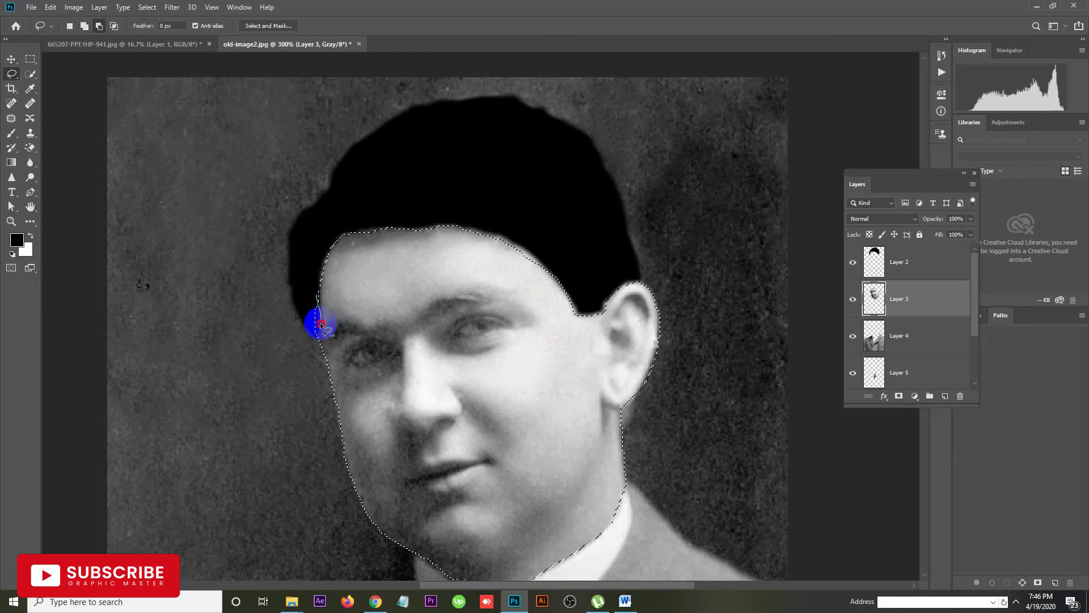
key("alt")
left_click_drag(319, 331, 307, 298)
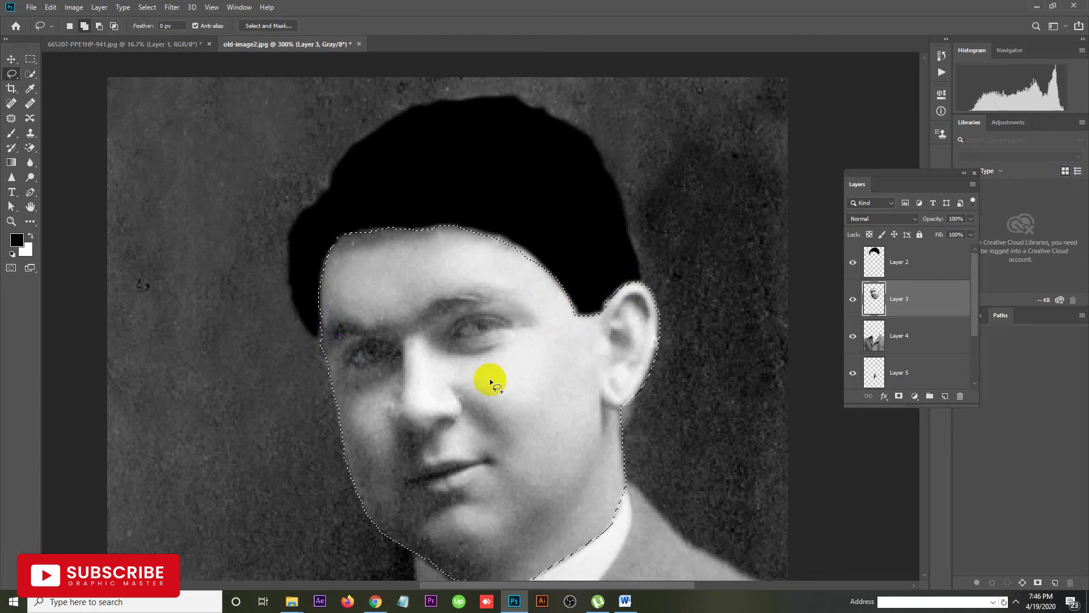
left_click_drag(671, 402, 636, 400)
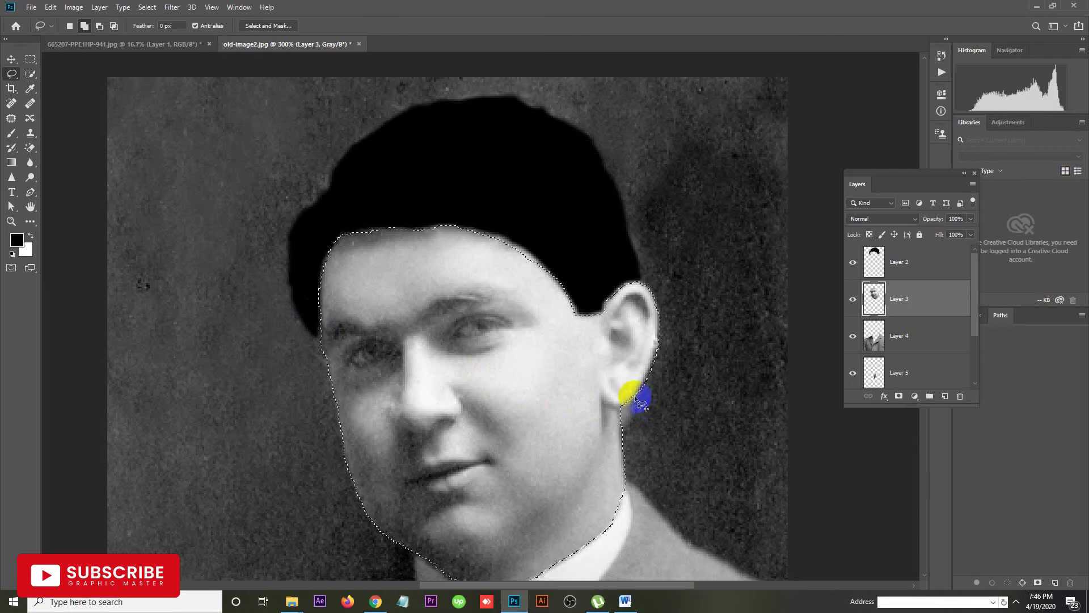
Set the foreground color to the light pink skin tone e9adad
left_click(23, 245)
left_click(692, 411)
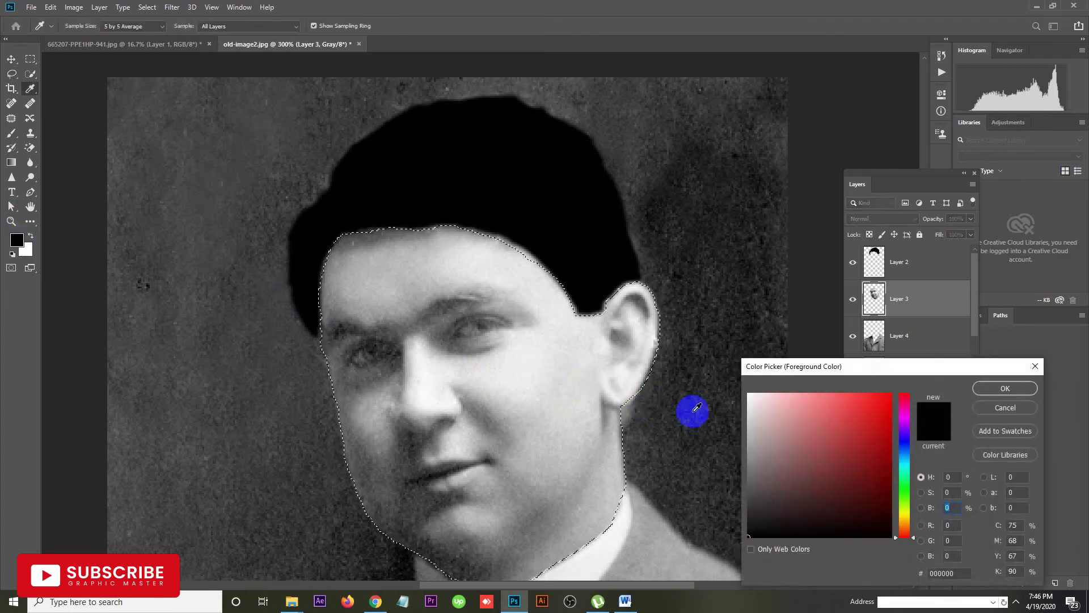
left_click(778, 403)
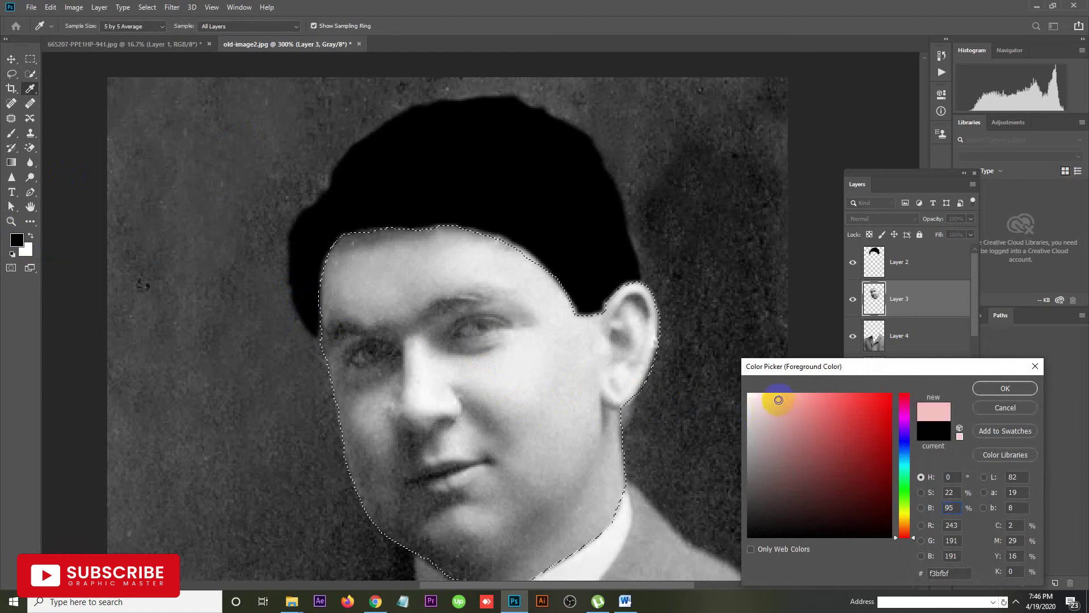
left_click(785, 407)
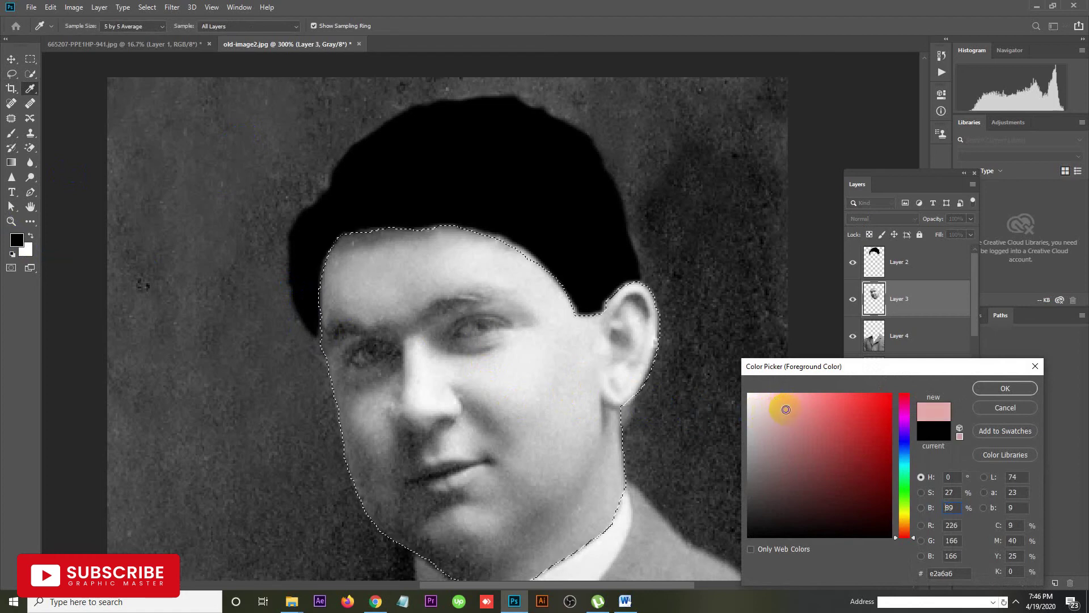
left_click_drag(785, 406, 785, 405)
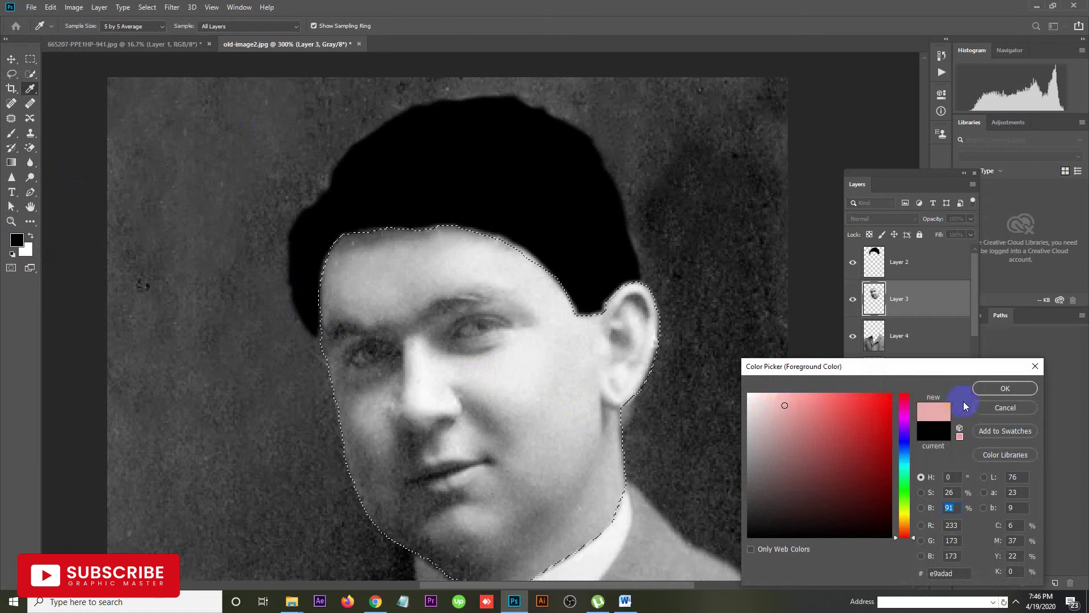
left_click(984, 391)
key("l")
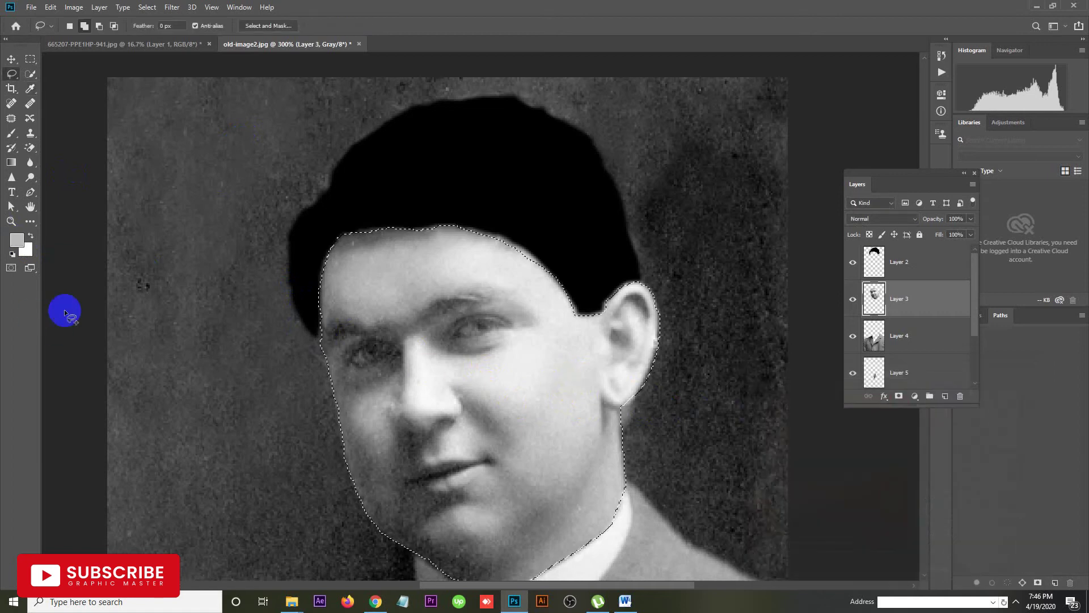
Display the floating Color controls for the foreground color
left_click(17, 240)
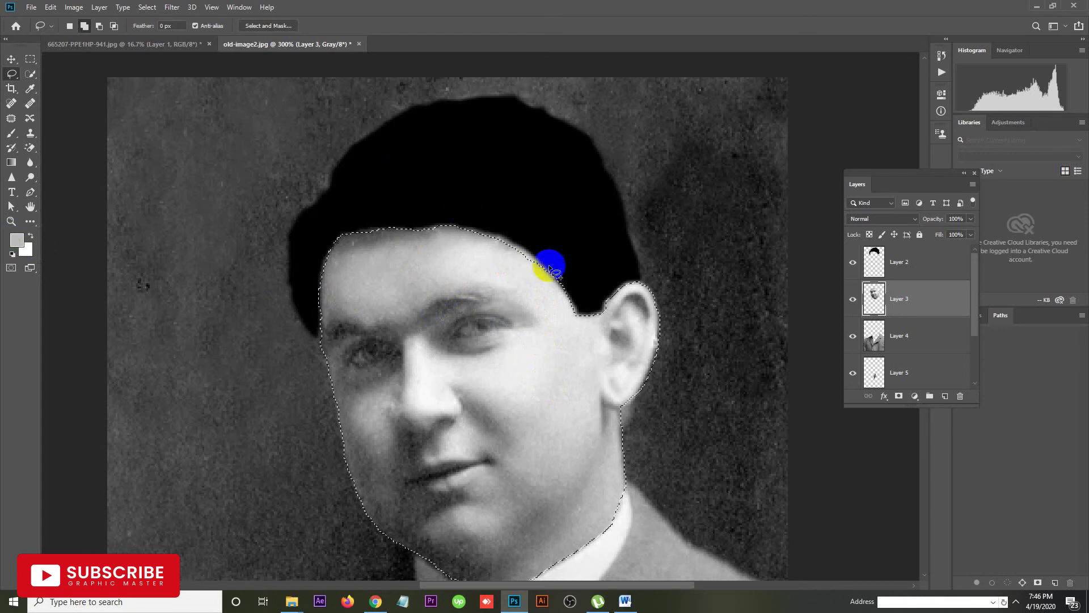
left_click(229, 8)
left_click(250, 172)
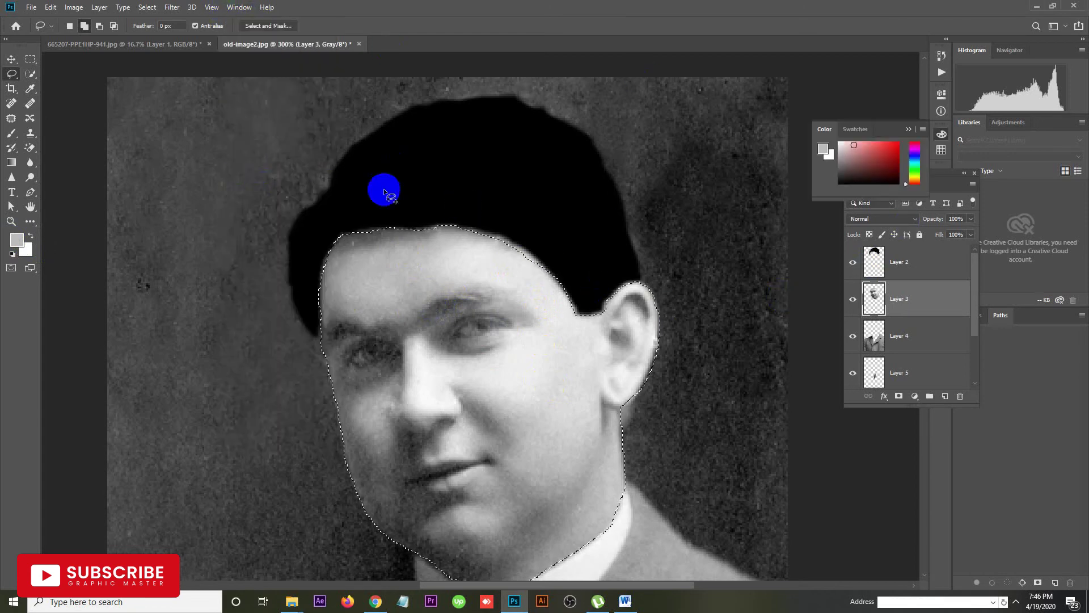
Collapse the floating Color controls without changing the color display option
left_click(922, 132)
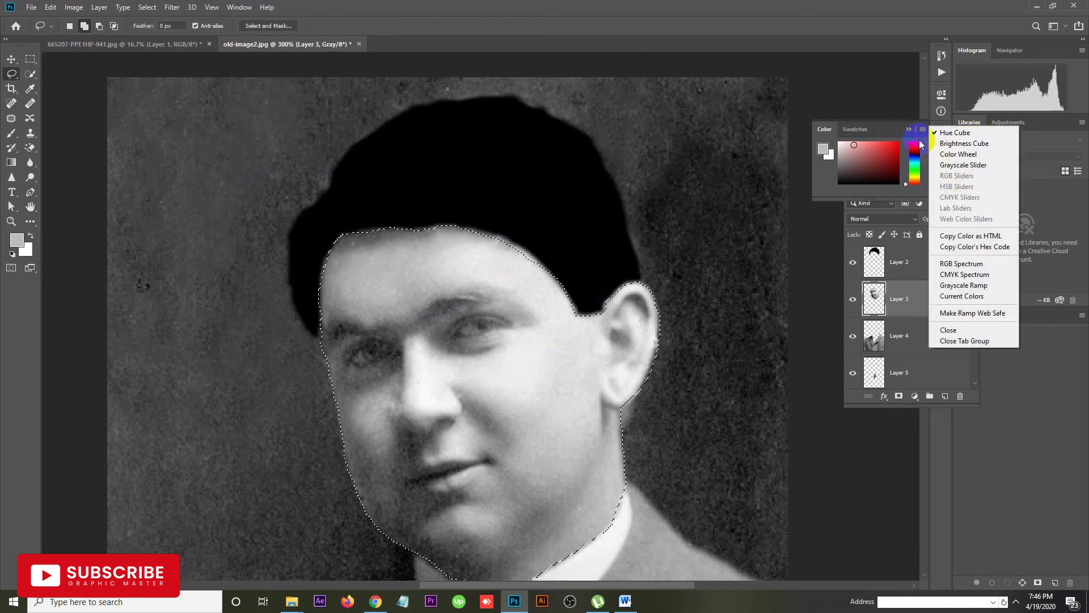
left_click(909, 128)
left_click(910, 126)
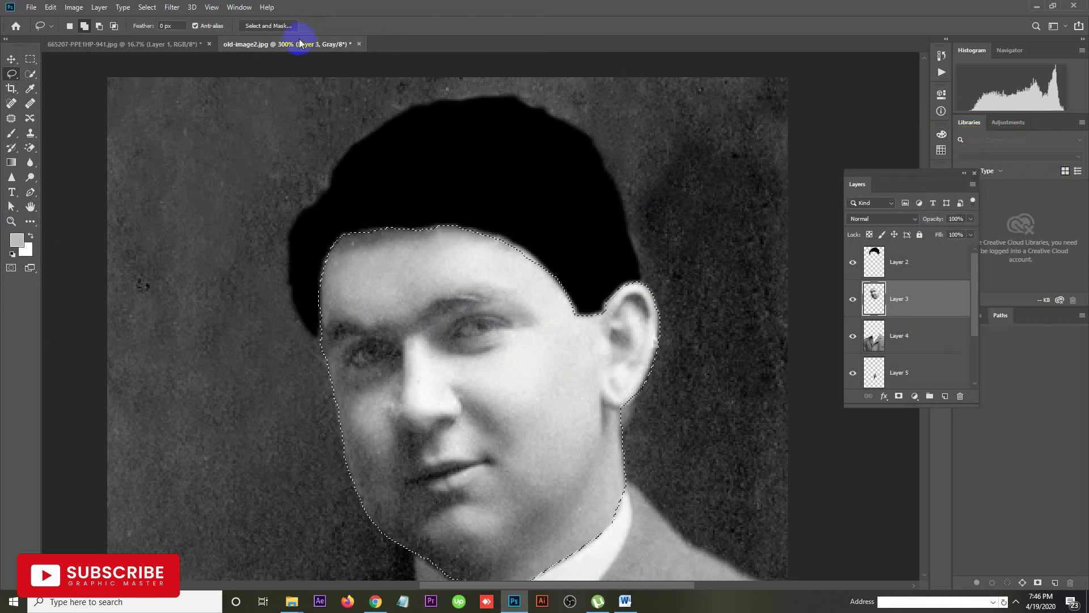
Convert the image from grayscale to RGB Color mode without merging the layers
left_click(233, 8)
left_click(68, 9)
left_click(68, 8)
mouse_move(77, 20)
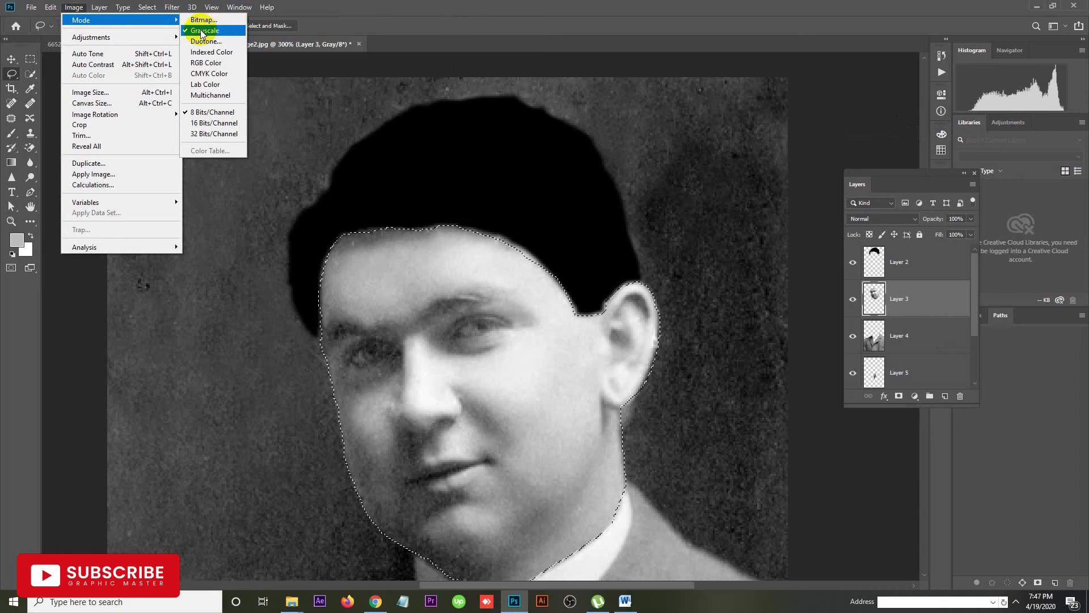
left_click(212, 65)
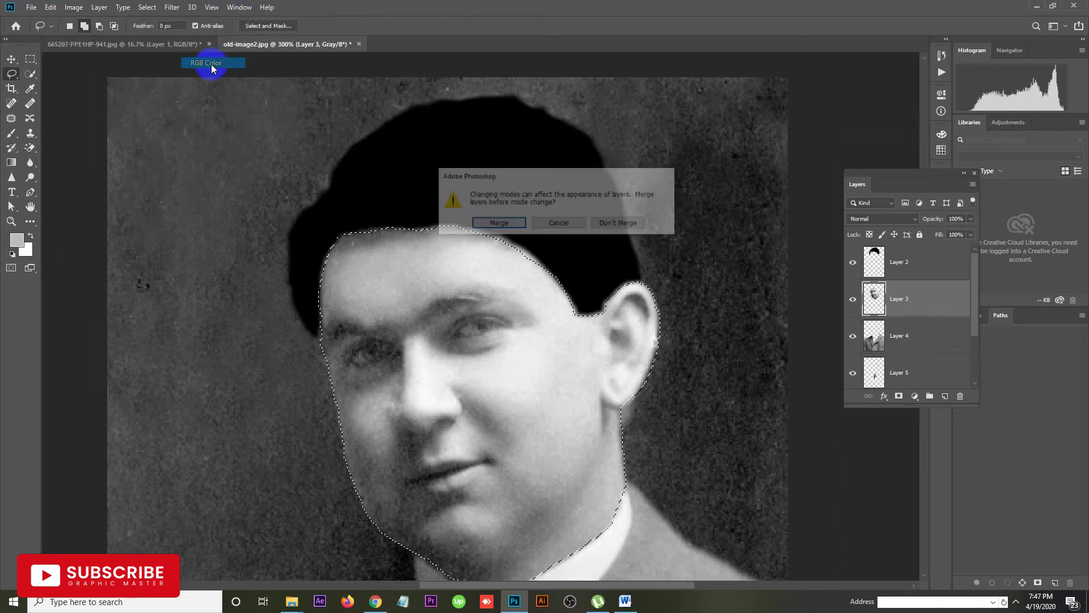
left_click(619, 226)
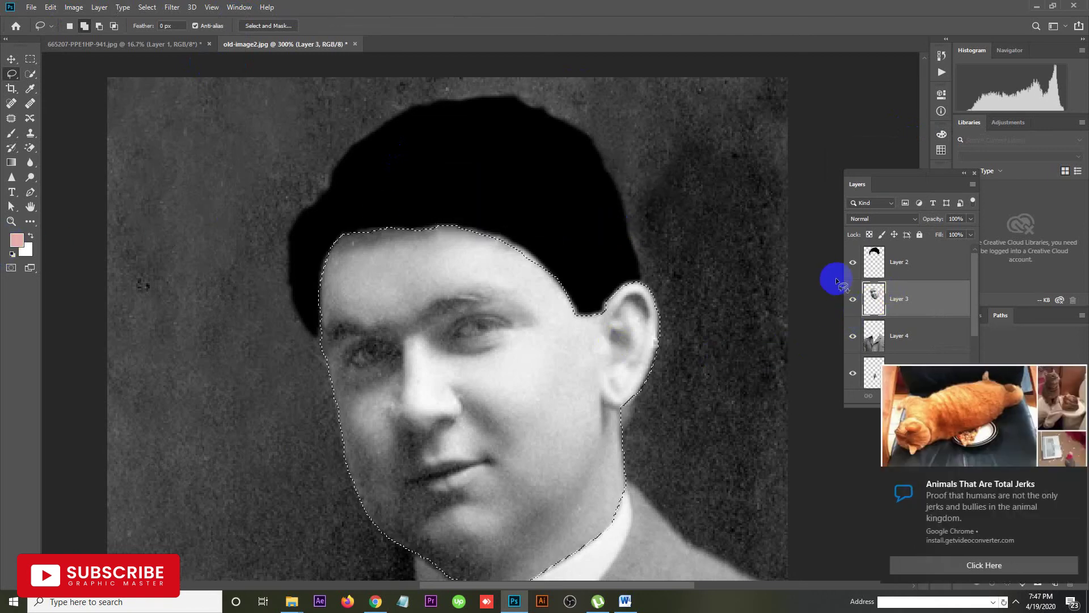
Try filling the face selection with the pink foreground color, and undo the fill
key("alt+BackSpace")
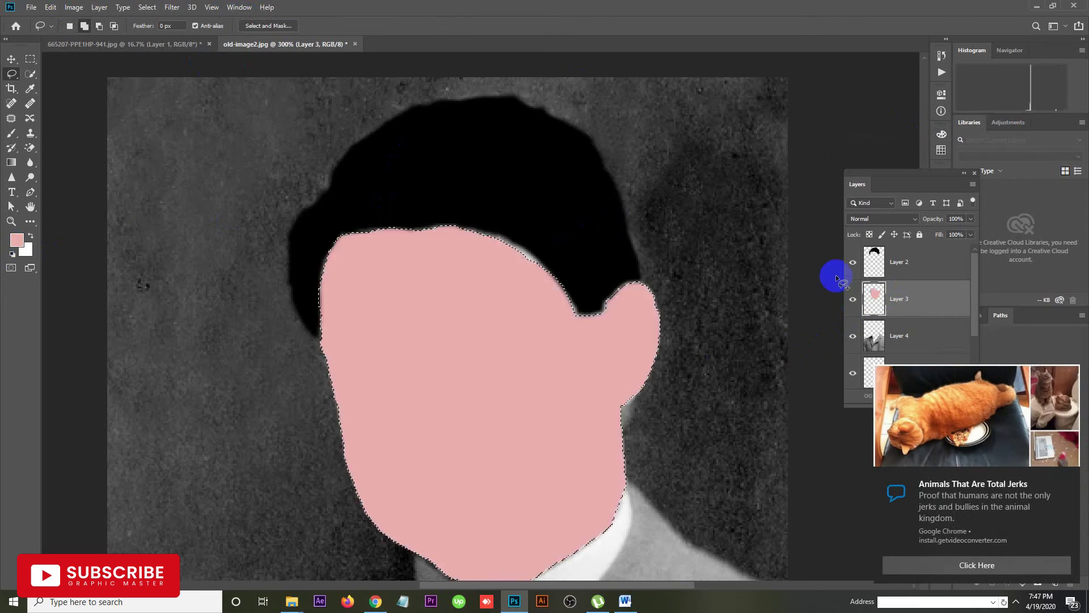
left_click(1072, 478)
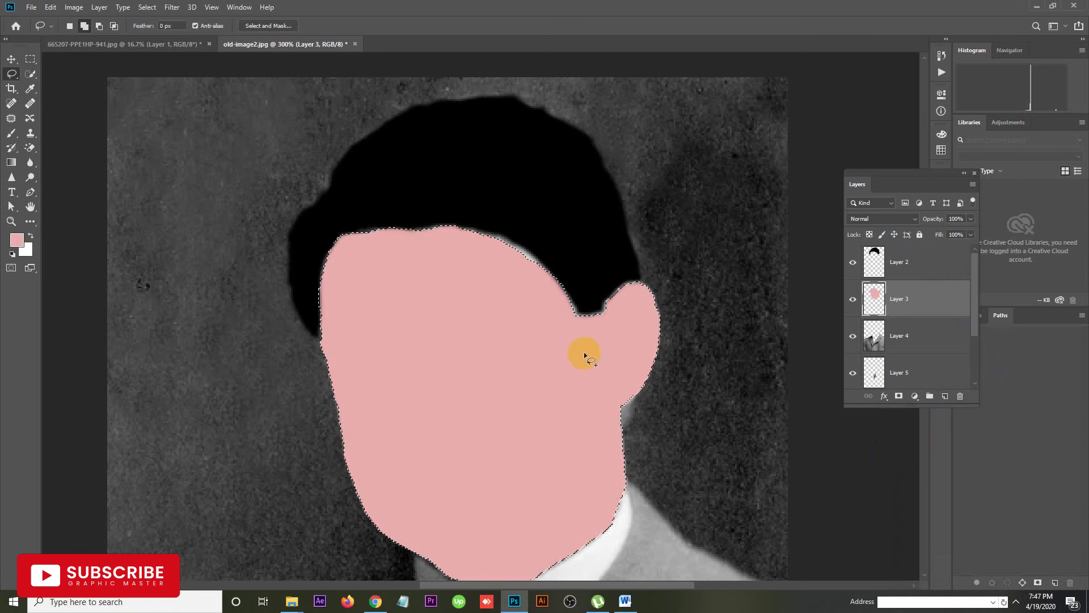
key("ctrl+z")
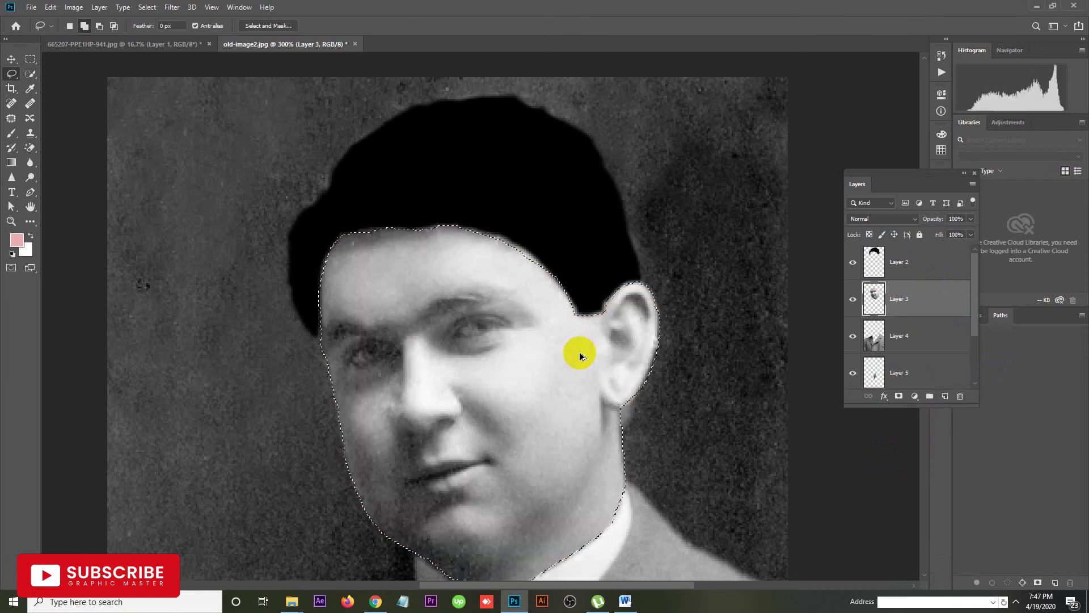
Add the missed hairline edge near the ear-side temple to the face selection and feather the selection by 1.7 pixels
left_click(525, 262, "shift")
mouse_move(525, 262)
left_mouse_down()
mouse_move(462, 231)
mouse_move(516, 240)
mouse_move(552, 263)
mouse_move(558, 298)
left_mouse_up()
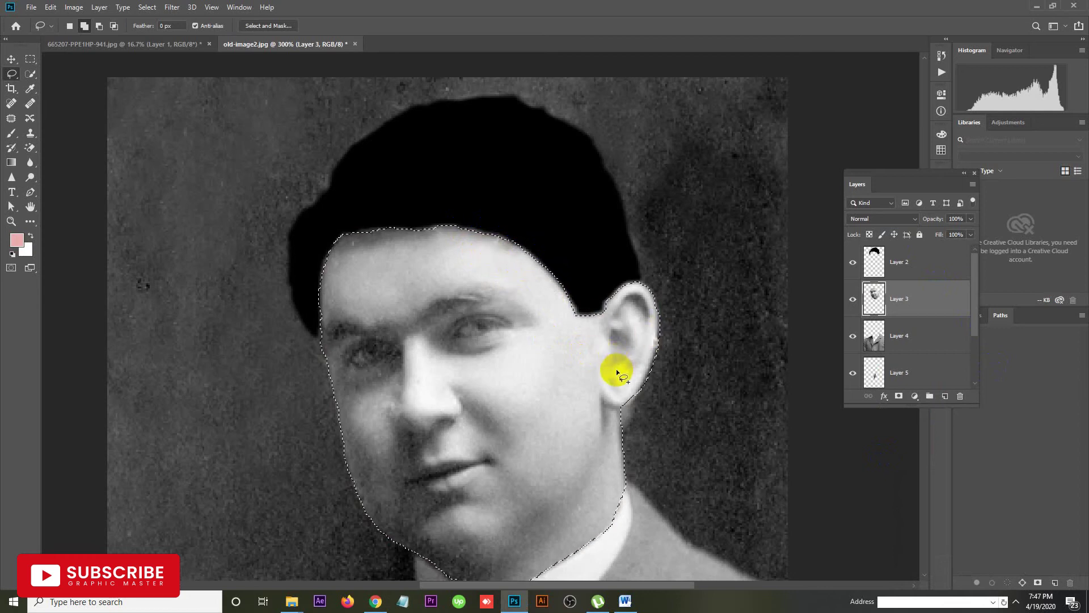
key("shift+F6")
left_click(594, 193)
type("1.7")
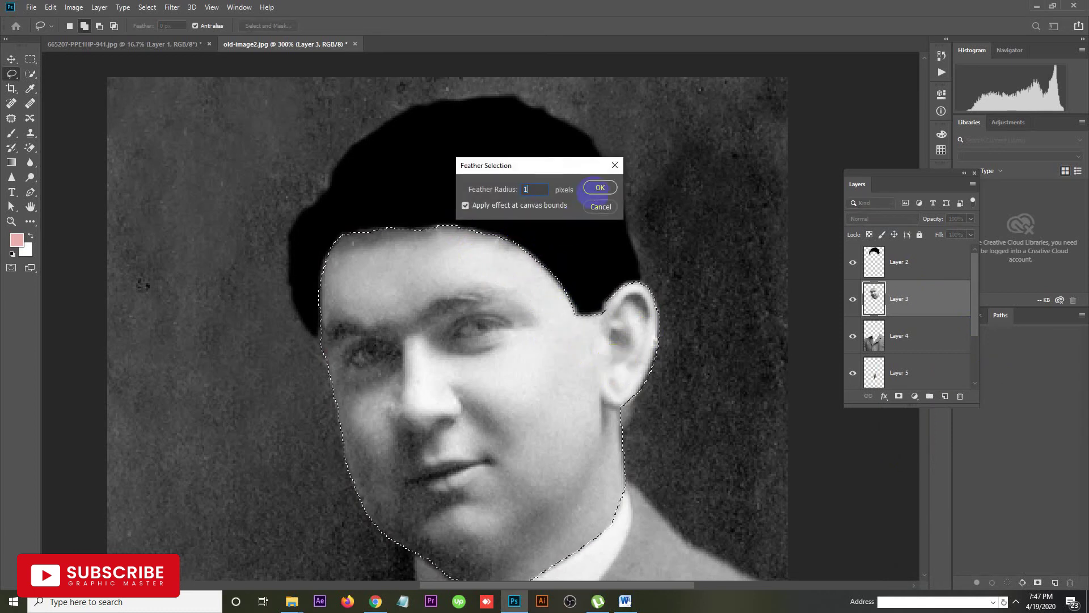
left_click(594, 190)
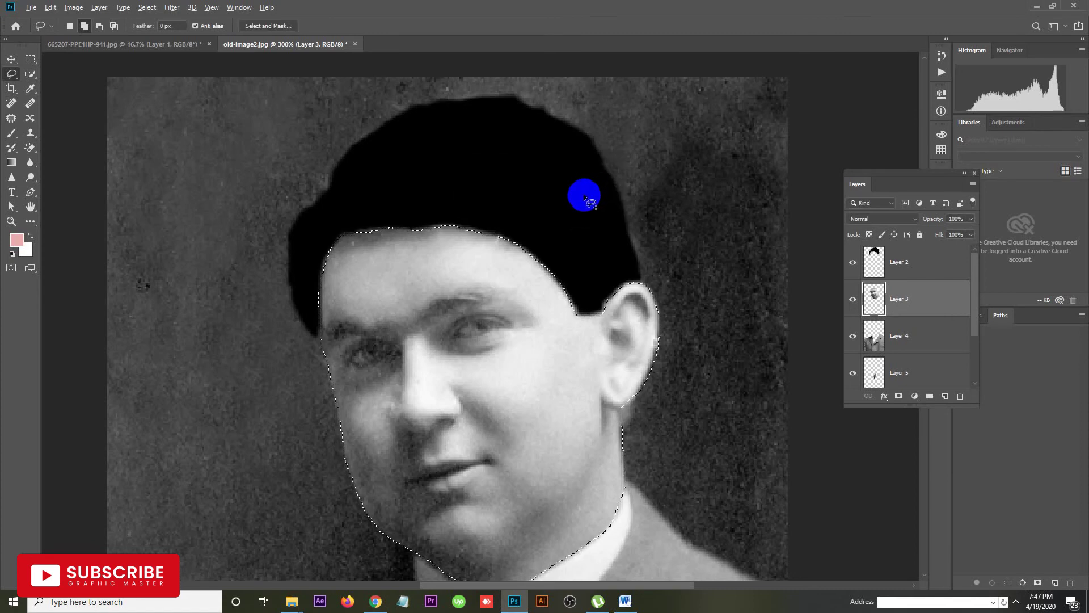
Fill the feathered face selection on Layer 3 with the pink foreground color and deselect it
key("alt+BackSpace")
key("ctrl+d")
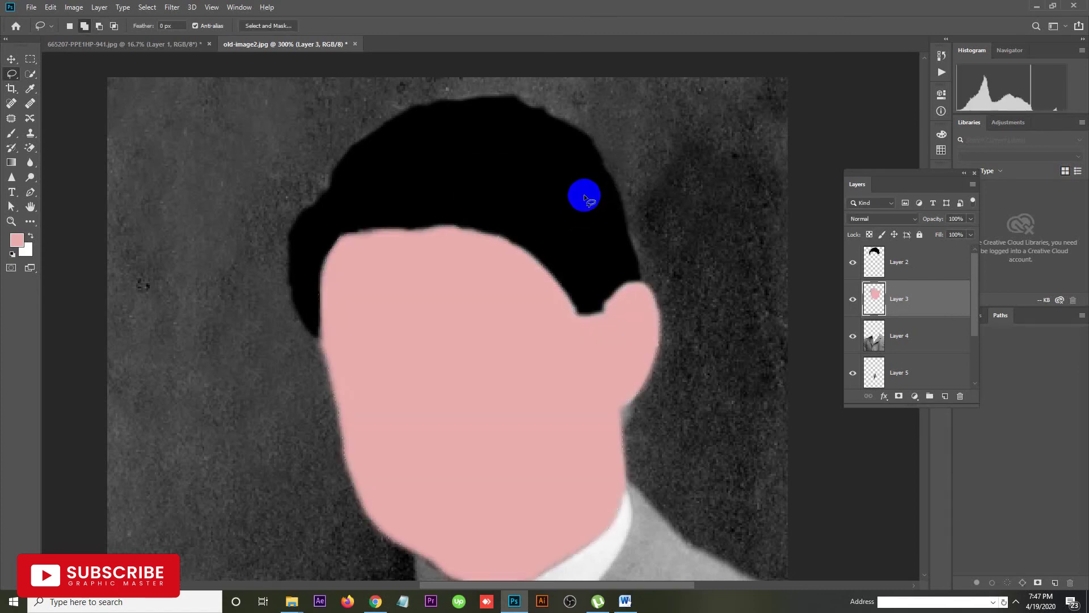
Load the jacket outline from Layer 4 as a selection and feather it by 1.7 pixels
scroll(417, 342, "down", 5)
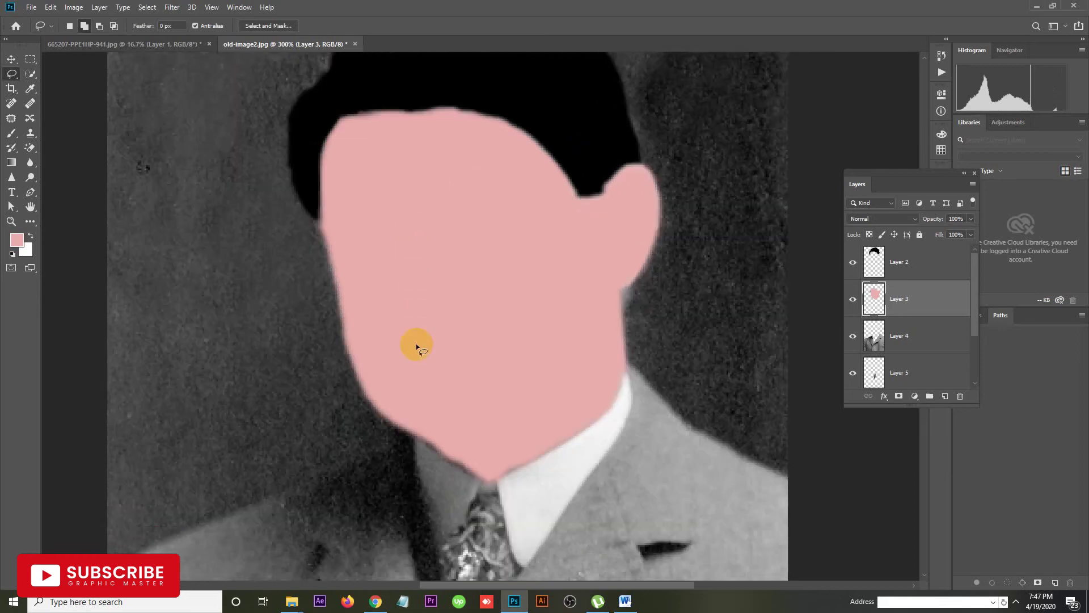
scroll(416, 346, "down", 3)
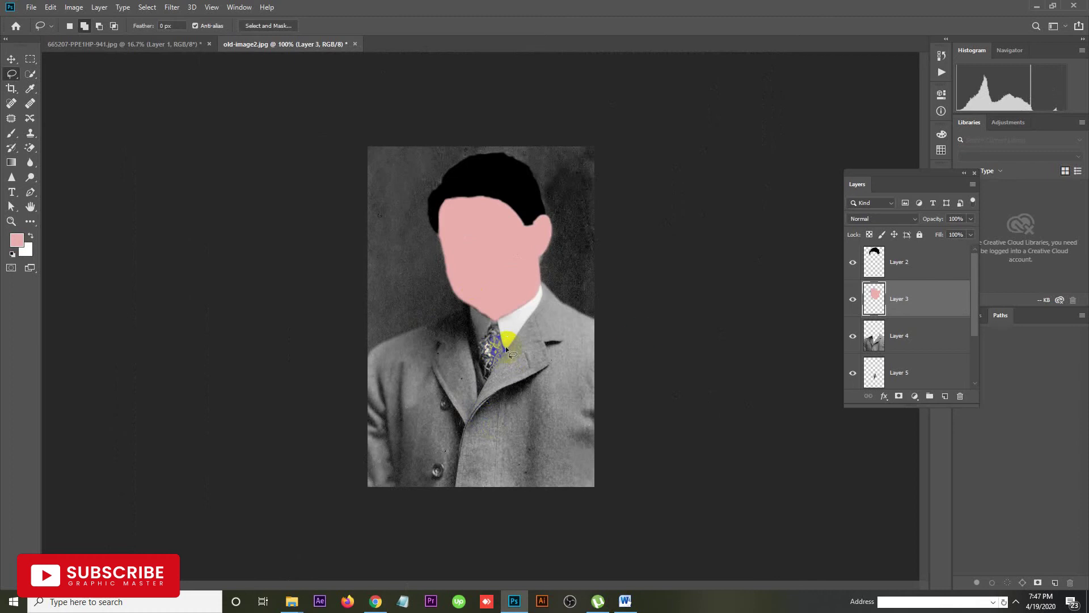
left_click(876, 345, "ctrl")
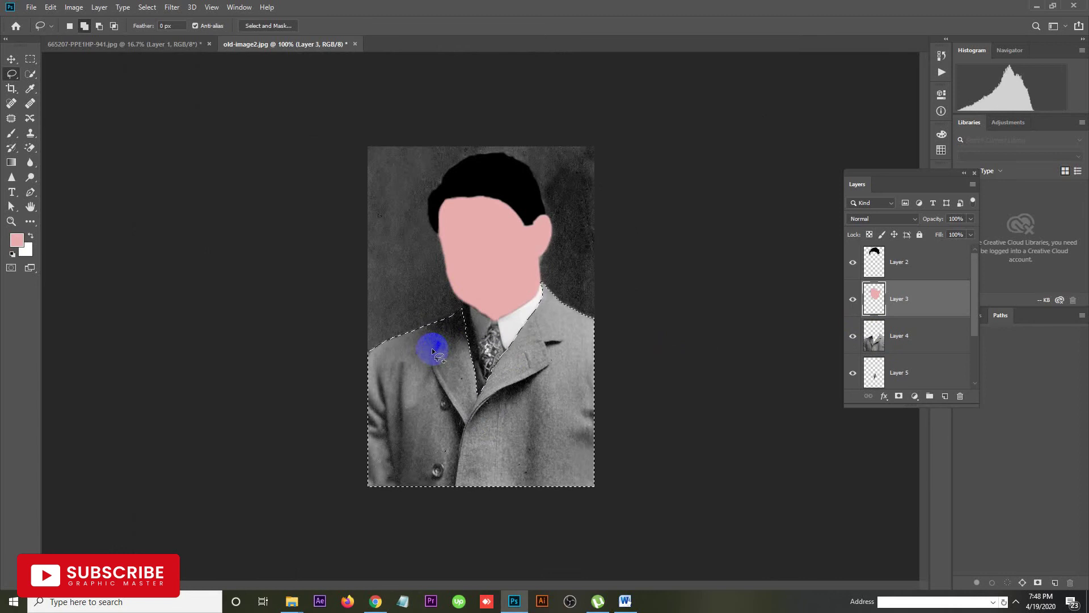
key("shift+F6")
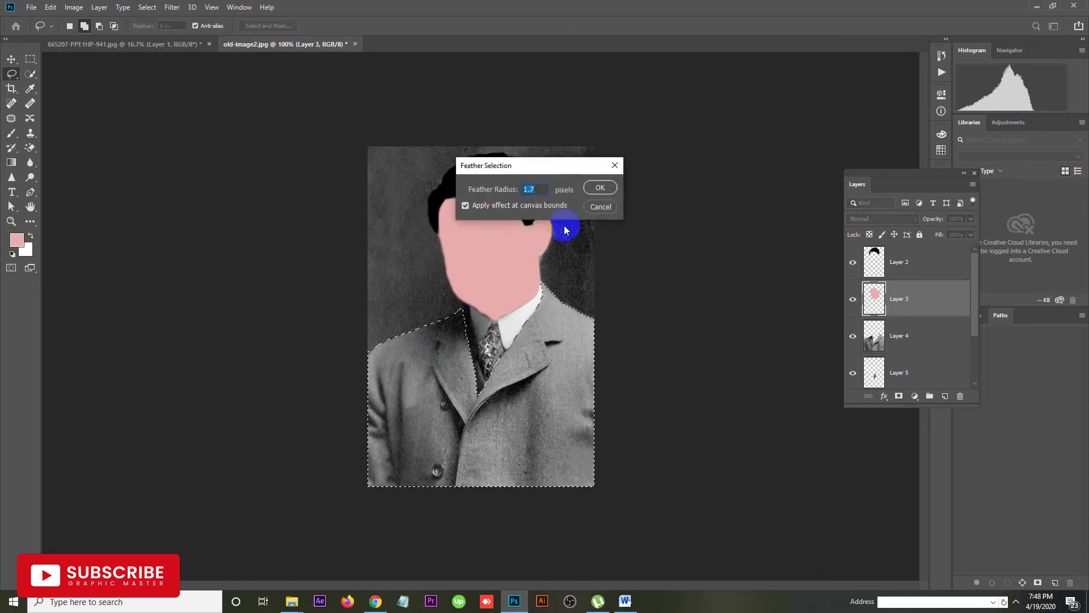
left_click(600, 189)
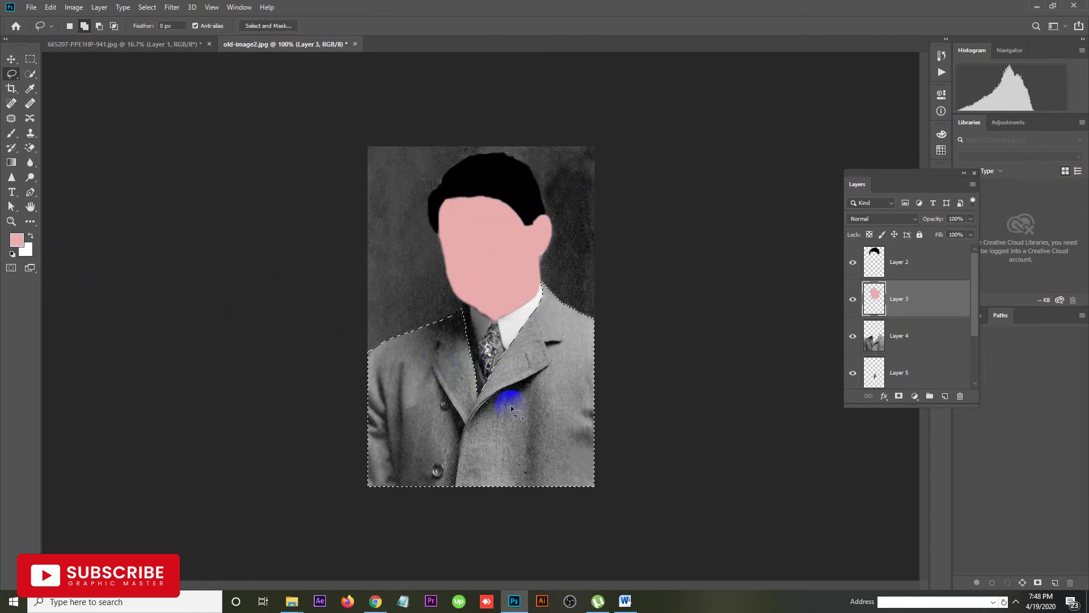
Set the foreground color to the dark gray 272727
left_click(17, 241)
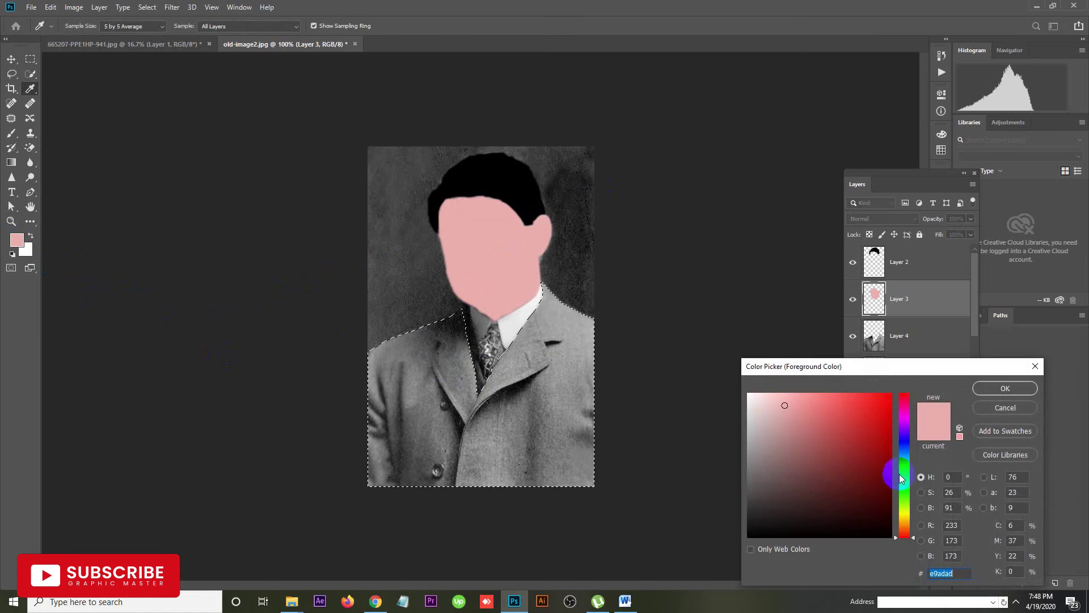
mouse_move(905, 480)
left_mouse_down()
mouse_move(907, 417)
mouse_move(912, 539)
mouse_move(906, 527)
left_mouse_up()
mouse_move(866, 475)
left_mouse_down()
mouse_move(844, 450)
mouse_move(822, 447)
mouse_move(748, 515)
left_mouse_up()
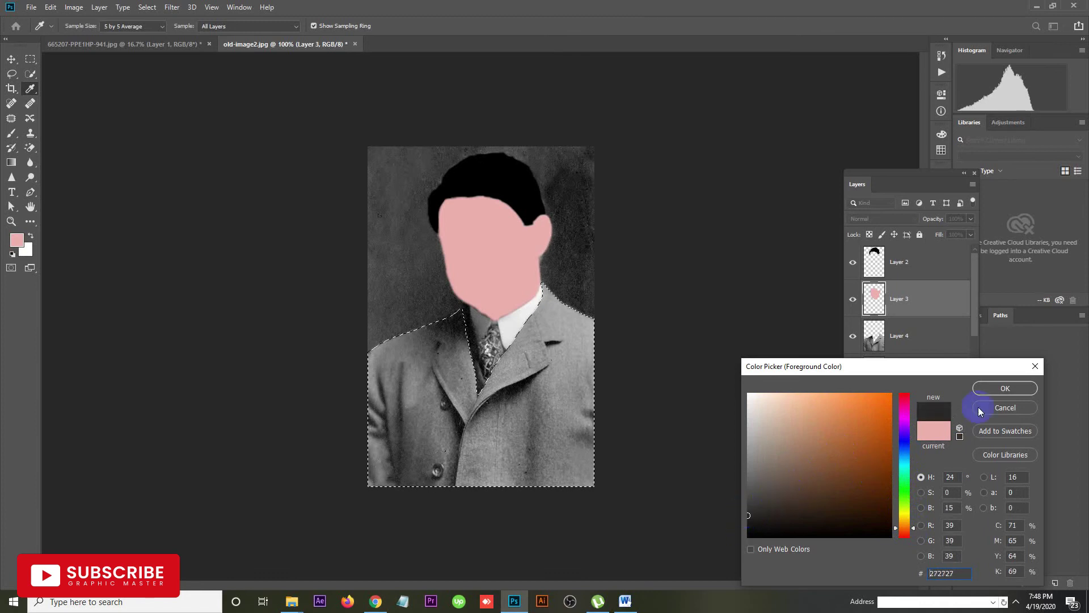
left_click(999, 392)
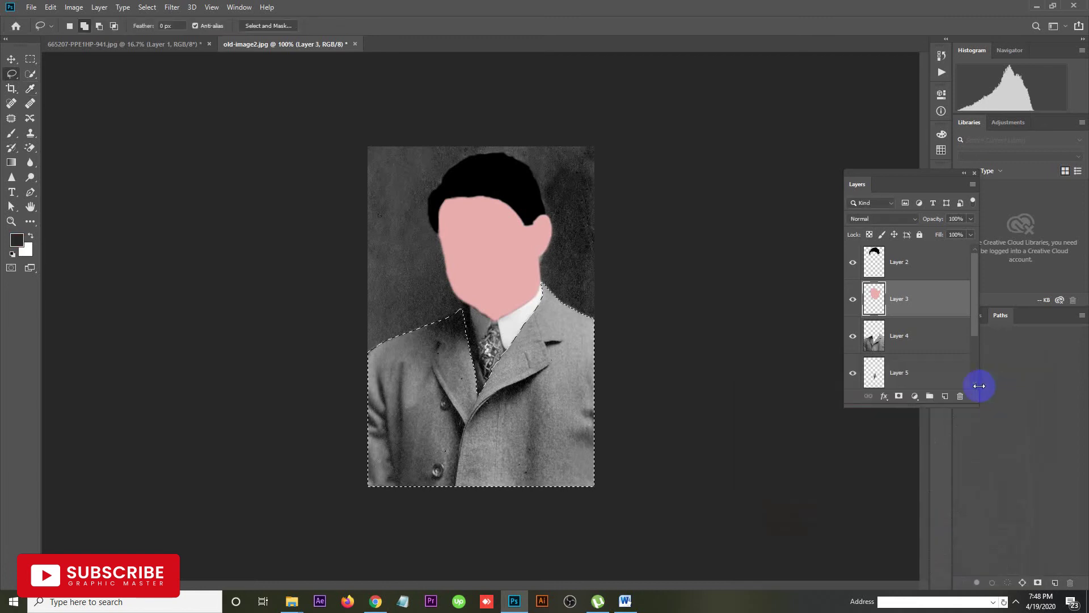
Try filling the jacket selection with dark gray on Layer 3, and undo the fill while keeping the selection
key("alt+BackSpace")
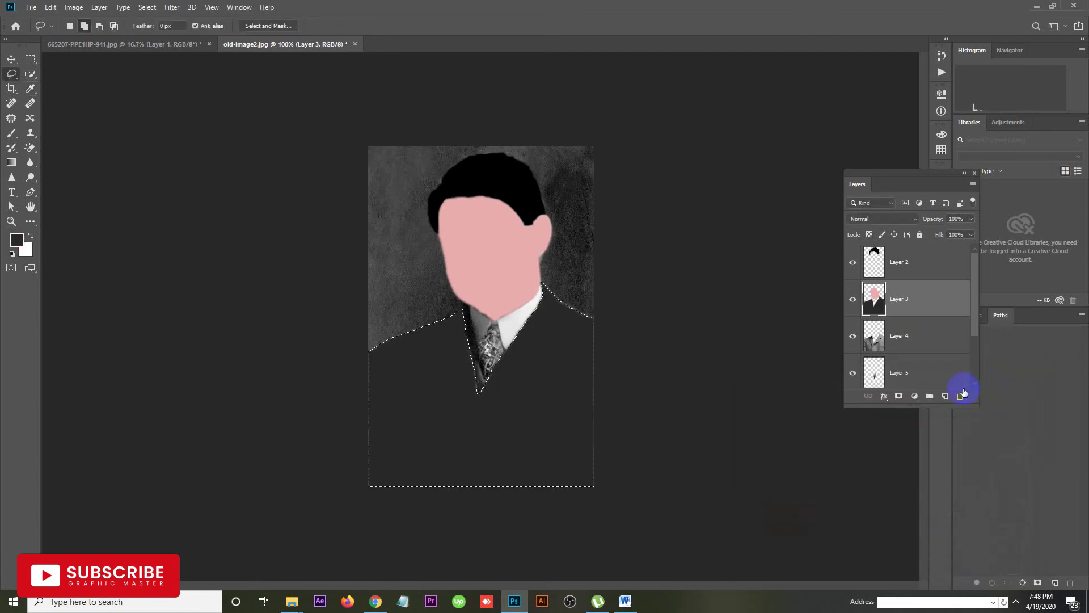
key("ctrl+d")
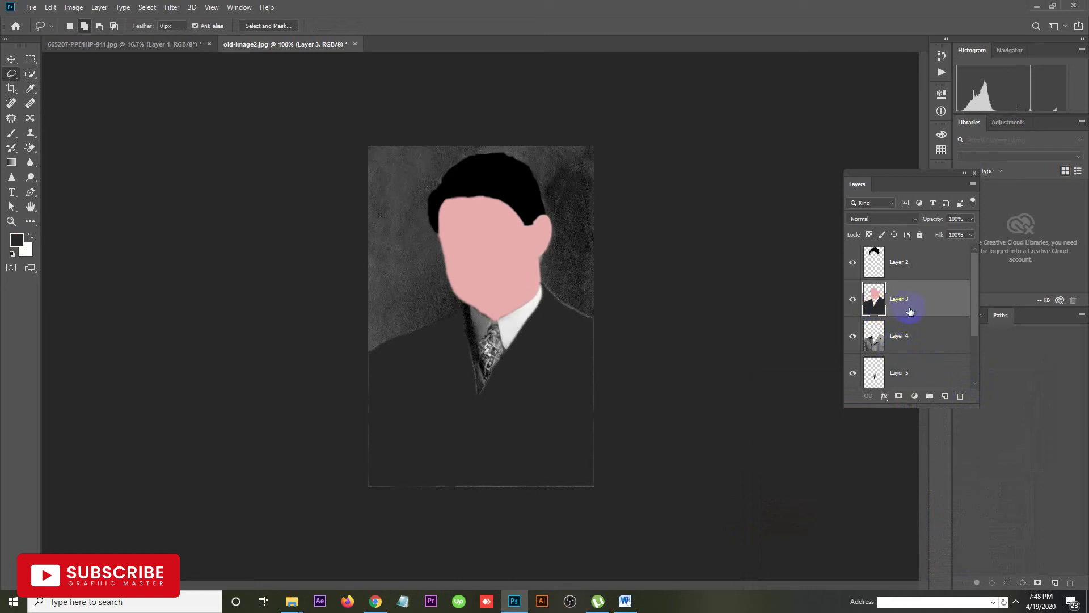
key("ctrl+shift+d")
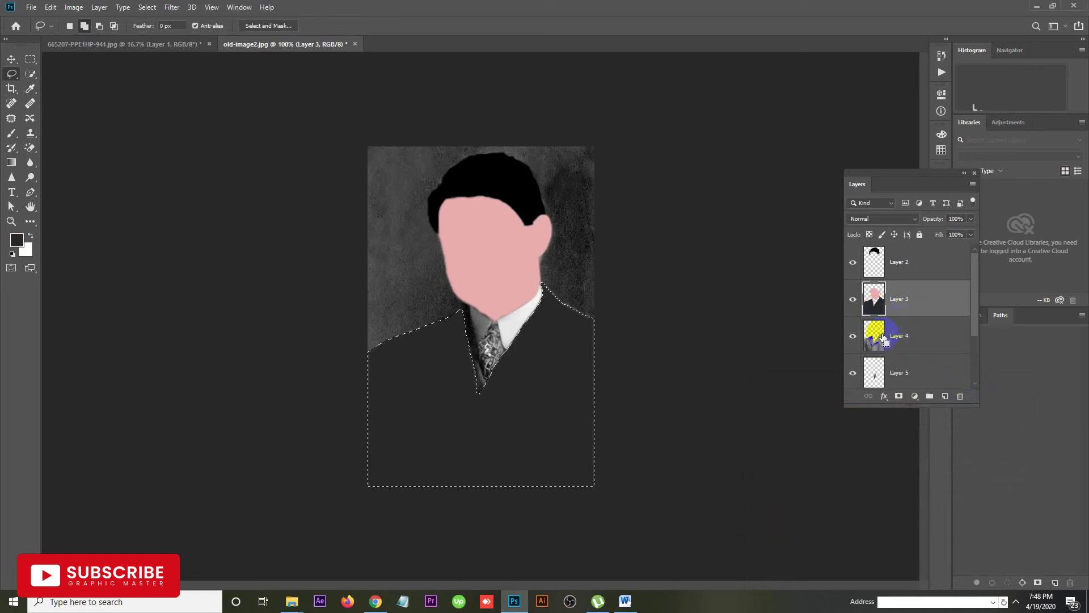
key("Delete")
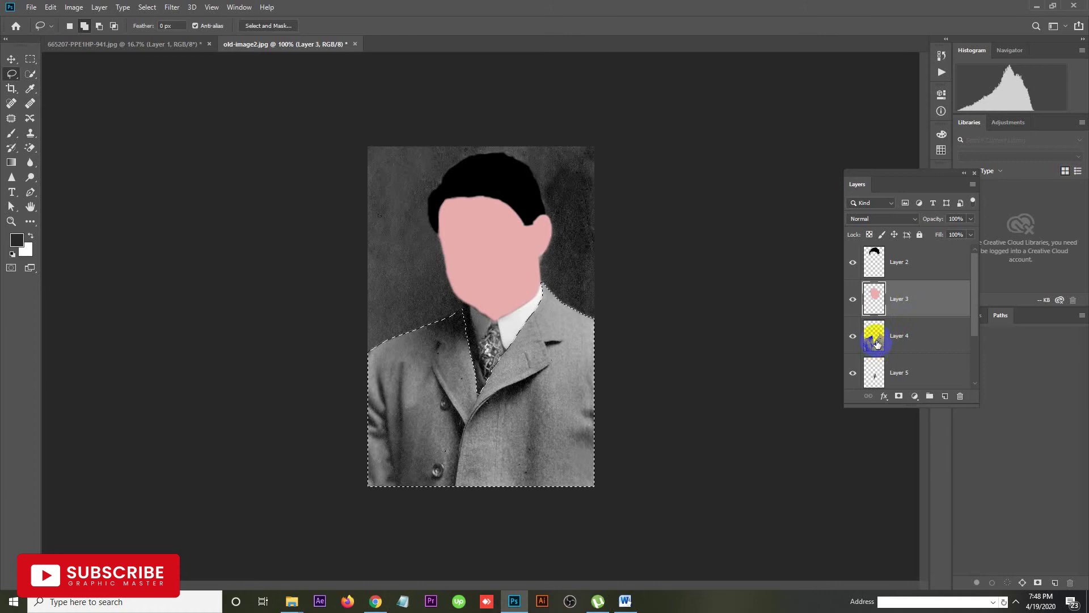
Fill the jacket selection on Layer 4 with the dark gray foreground color and deselect it
left_click(877, 342)
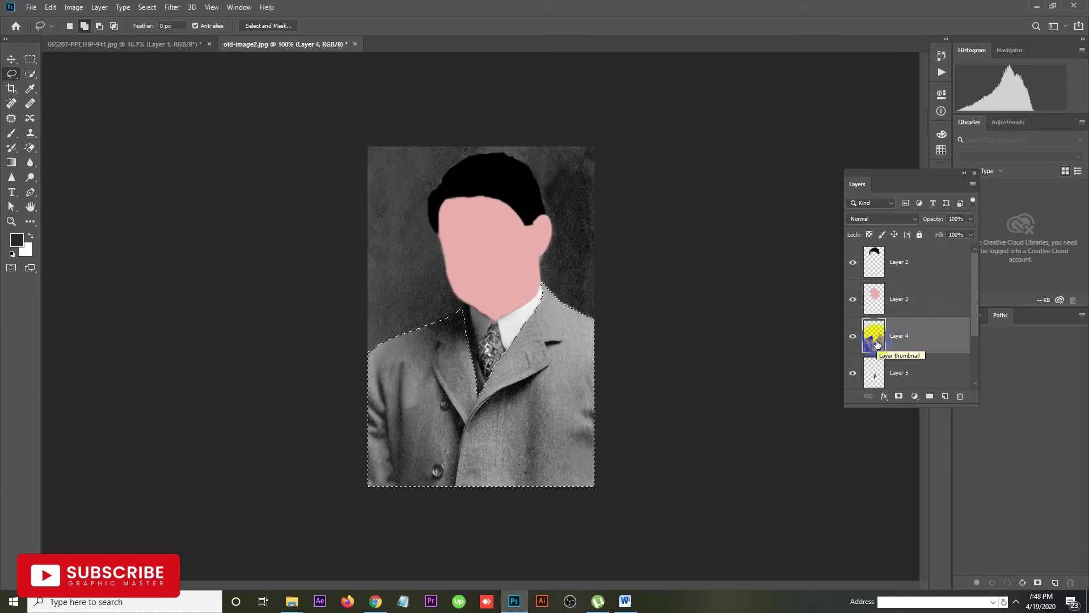
key("Delete")
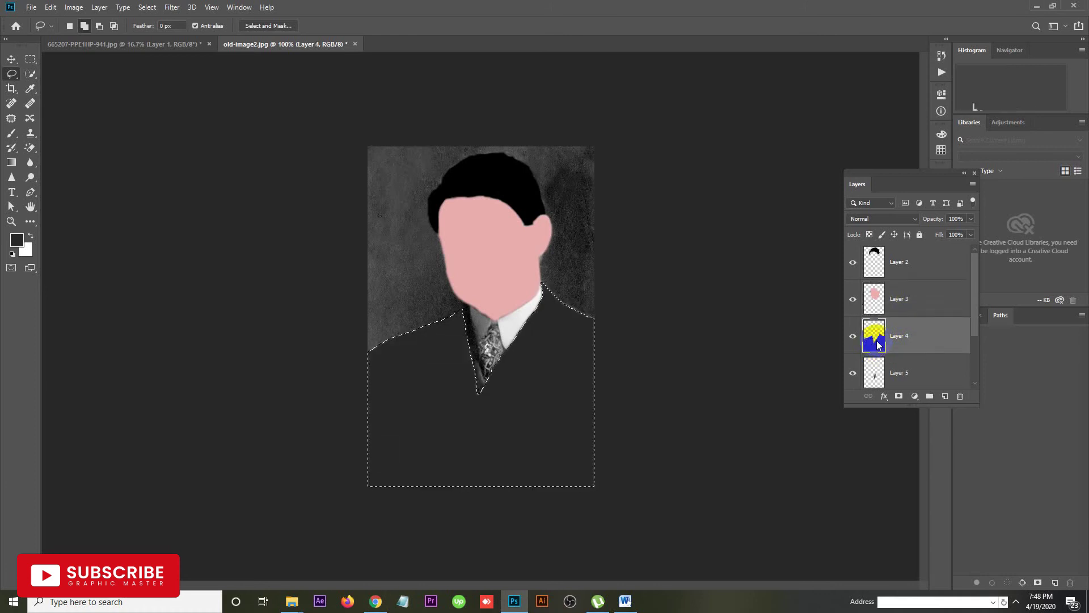
key("ctrl+d")
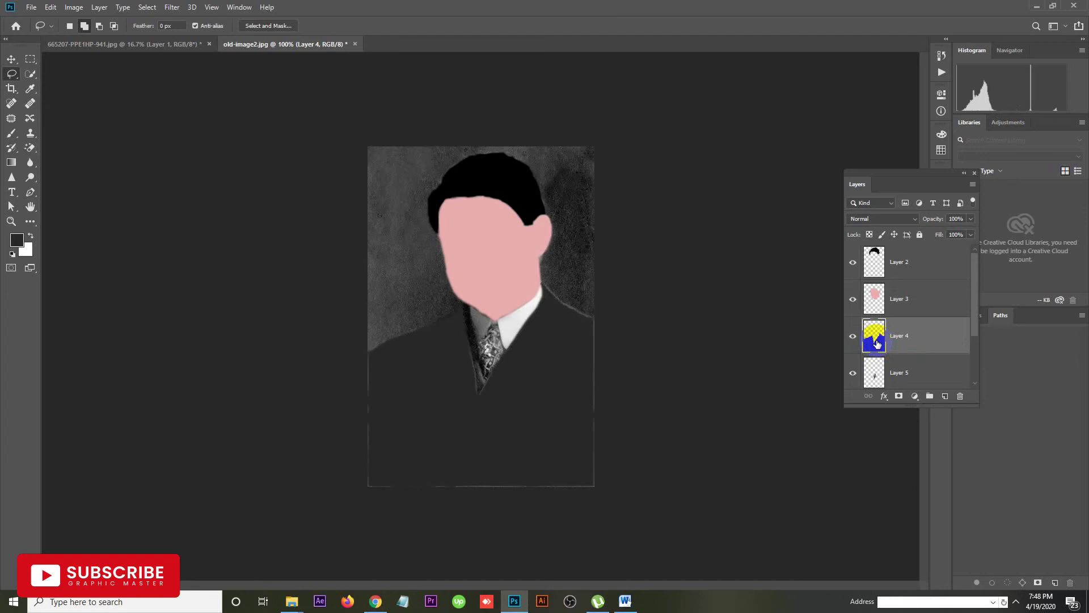
Load the tie outline from Layer 5 as a selection and feather it by less than one pixel
scroll(880, 315, "down", 1)
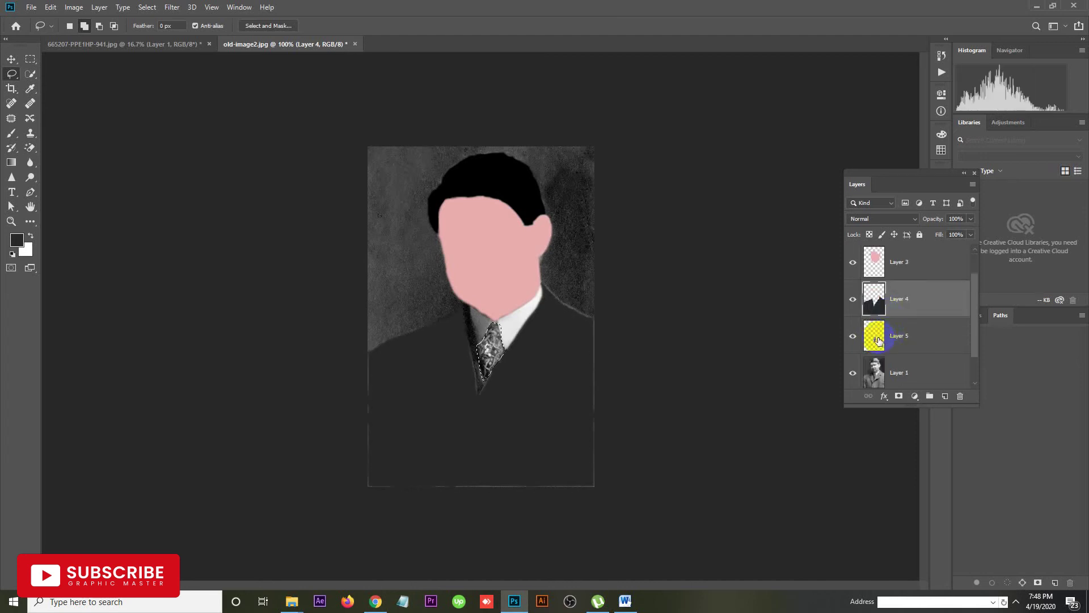
key("shift+F6")
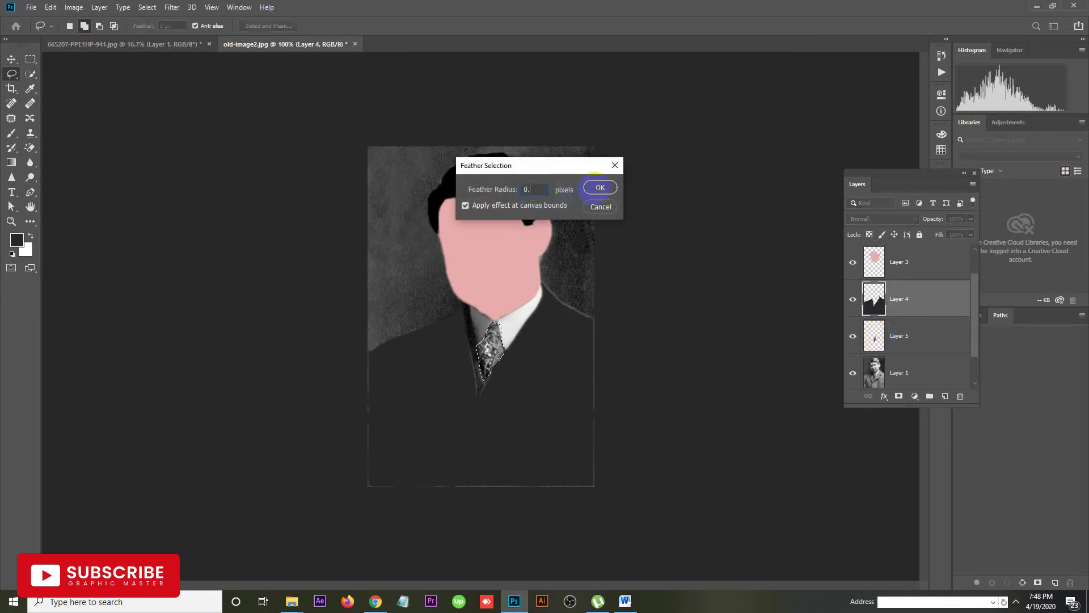
left_click(598, 188)
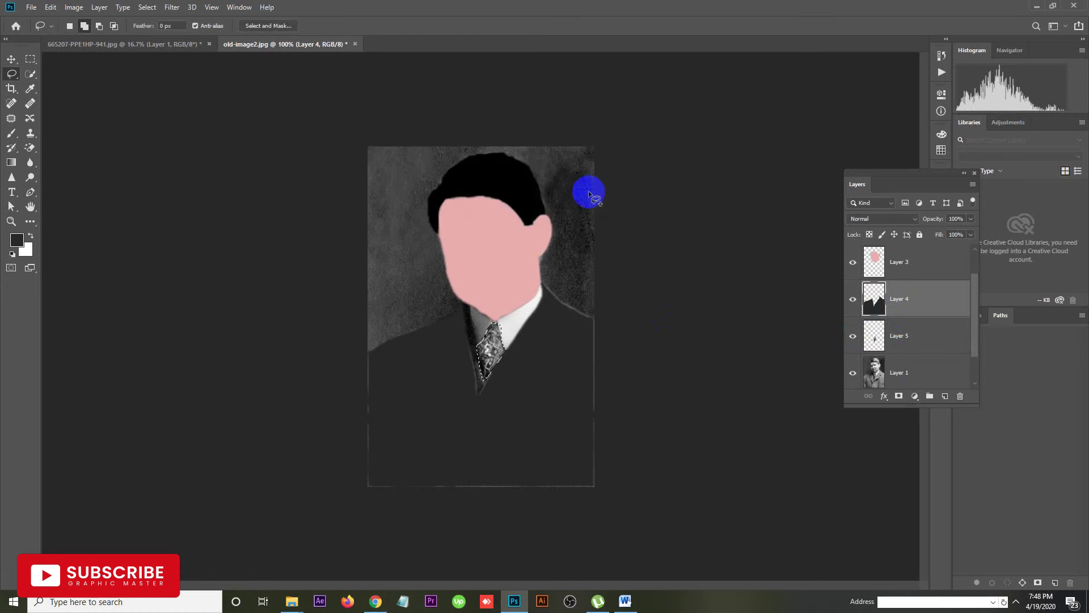
Set the foreground color to a bright blue with RGB values 0, 63, 244
left_click(18, 237)
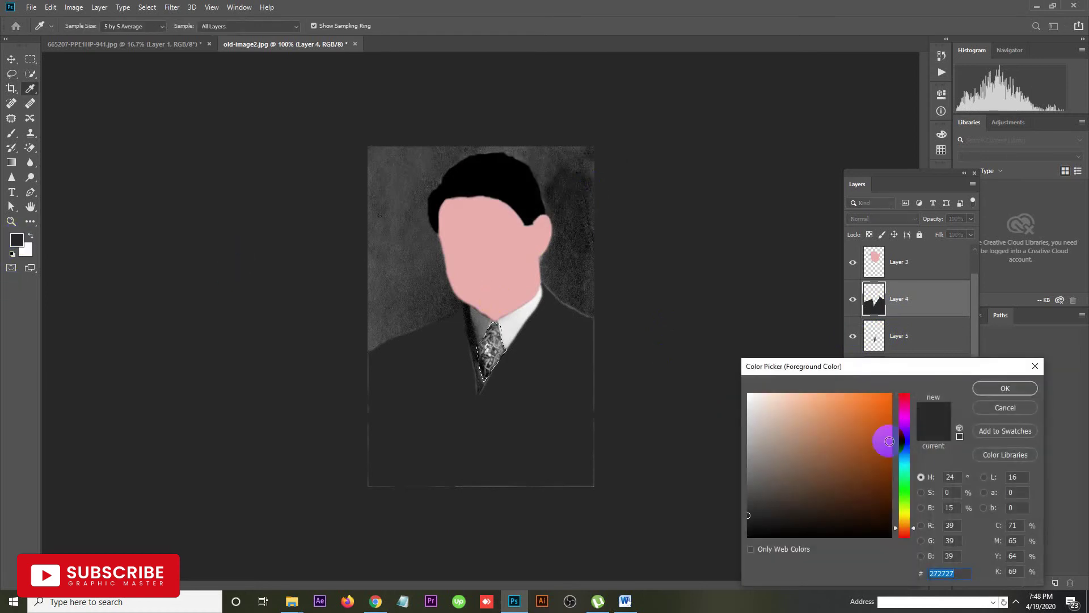
left_click(899, 445)
left_click(888, 396)
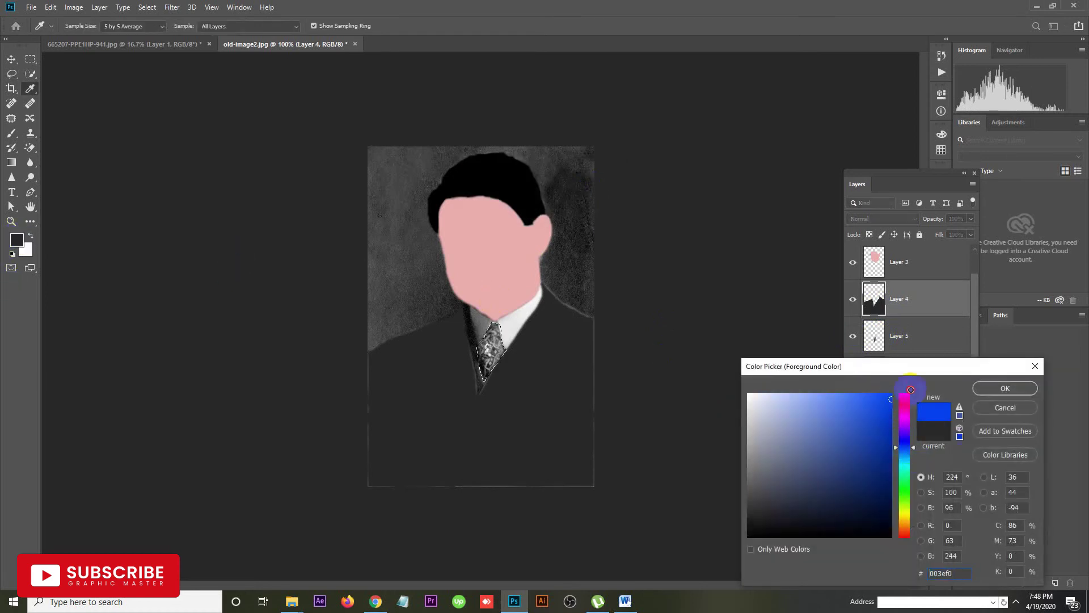
left_click(976, 387)
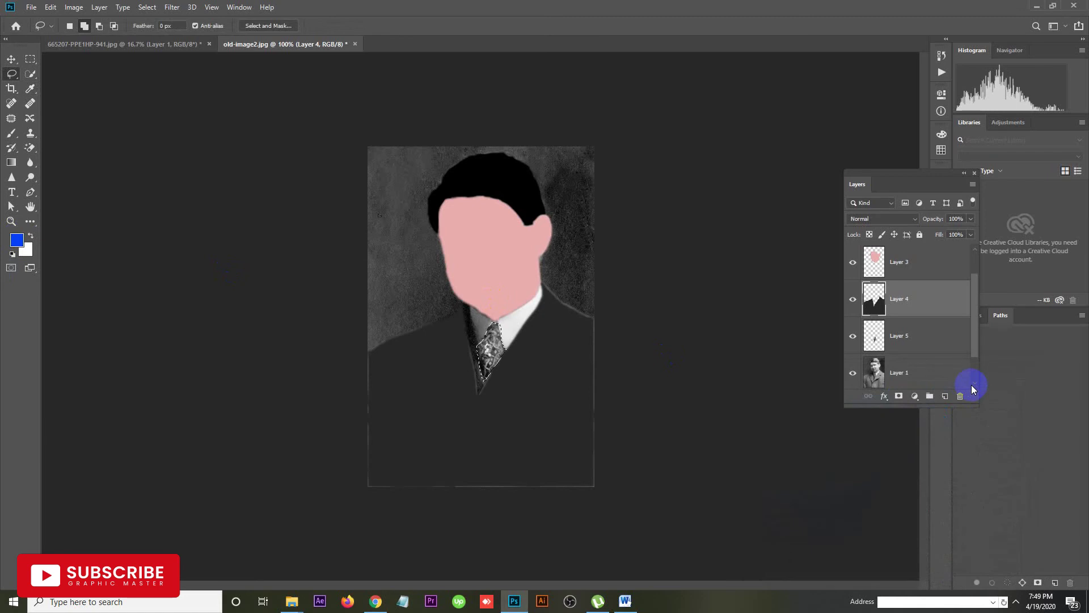
Fill the tie selection with the blue foreground color on Layer 5, undoing the fill made on Layer 4
key("alt+BackSpace")
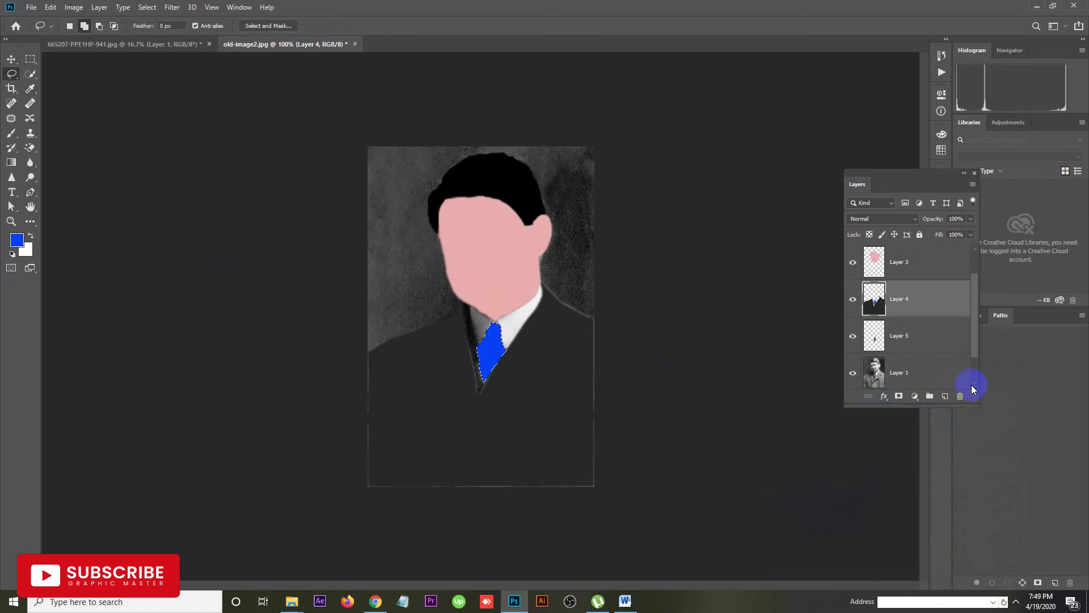
key("ctrl+z")
left_click(893, 342)
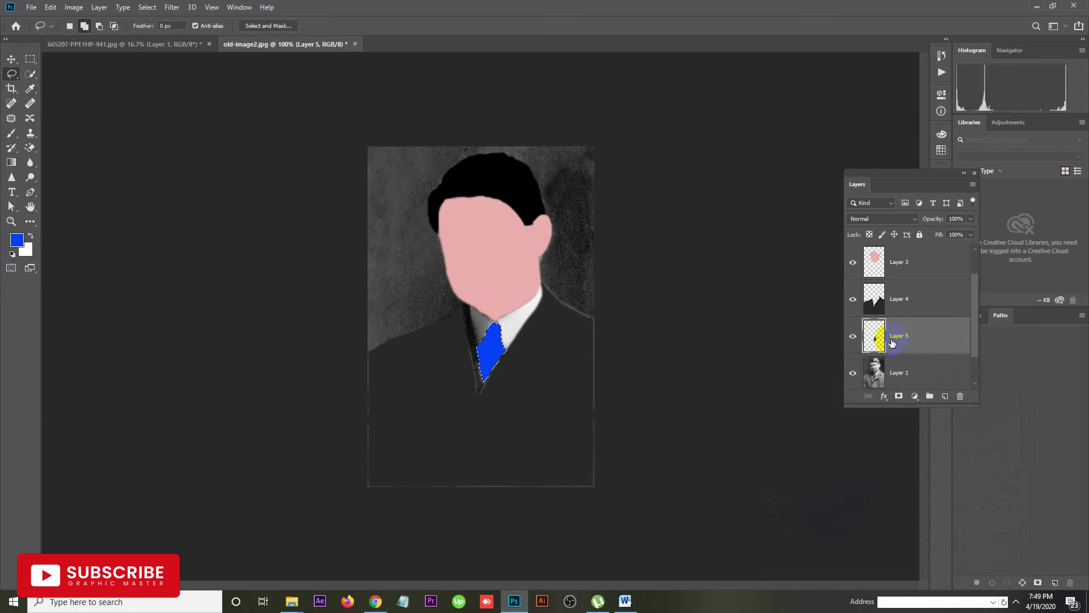
Deselect the tie and set the blend mode of the hair layer, Layer 2, to Overlay
key("ctrl+plus")
left_click_drag(583, 309, 510, 394)
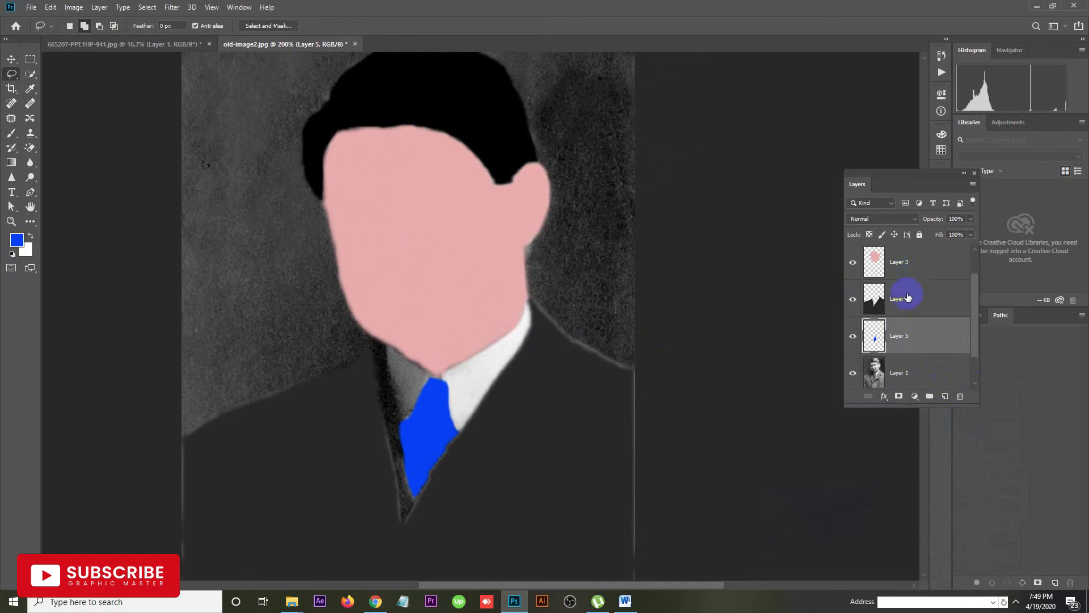
scroll(924, 279, "up", 2)
left_click(904, 265)
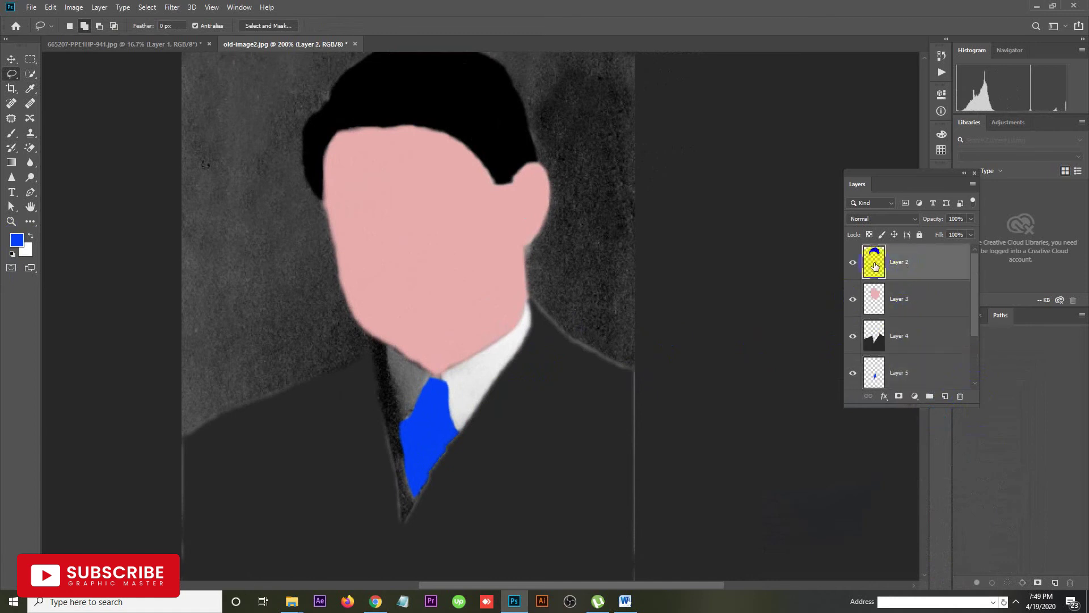
left_click(872, 220)
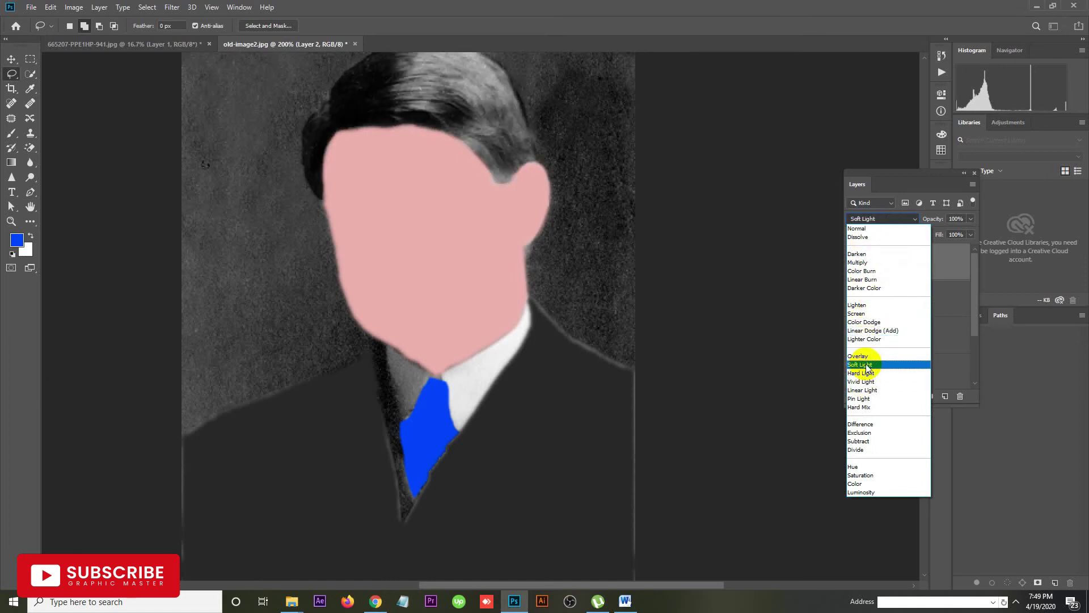
left_click(866, 356)
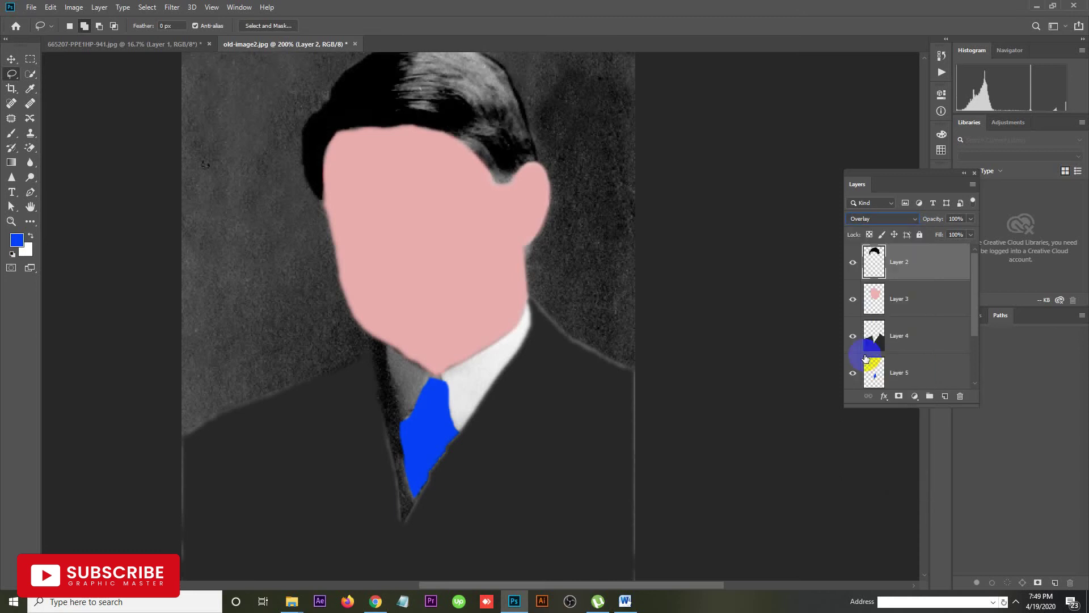
Set the face layer, Layer 3, to the Overlay blend mode and reduce its fill to 67%
left_click(895, 299)
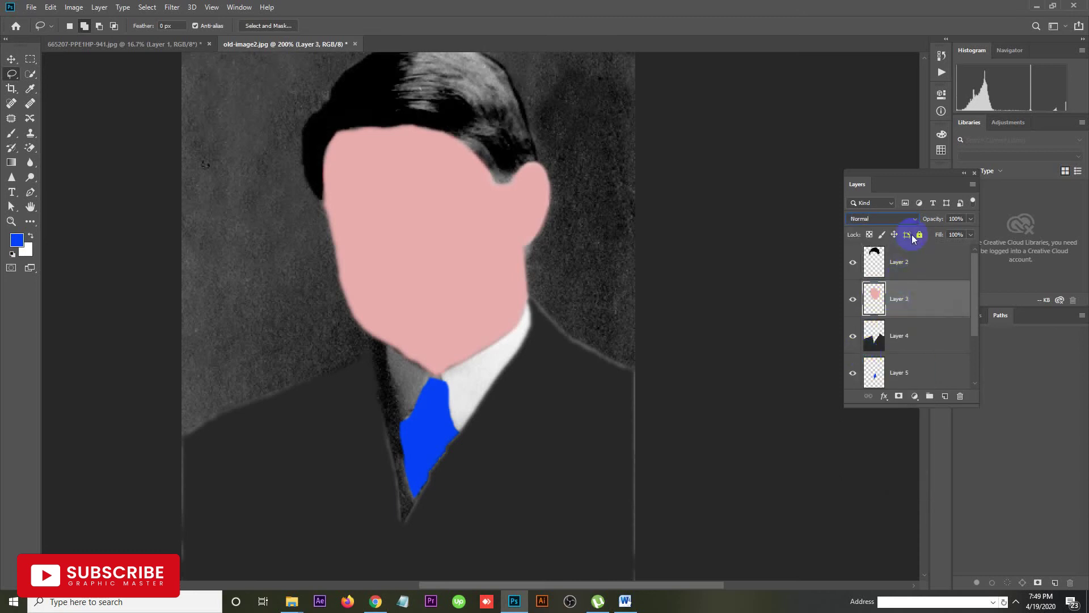
left_click(903, 222)
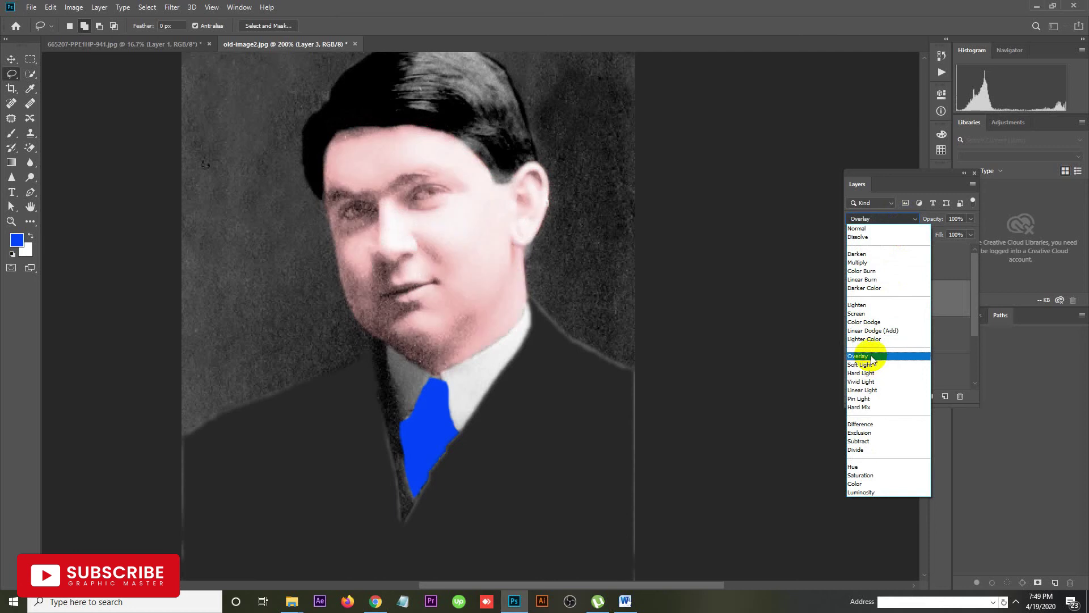
left_click(872, 357)
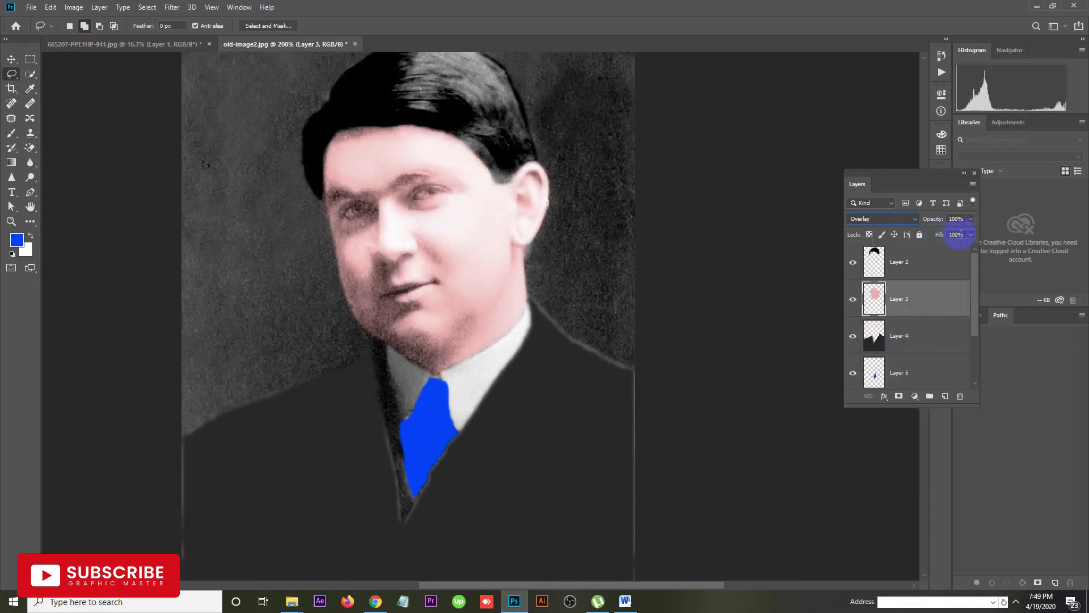
left_click(969, 236)
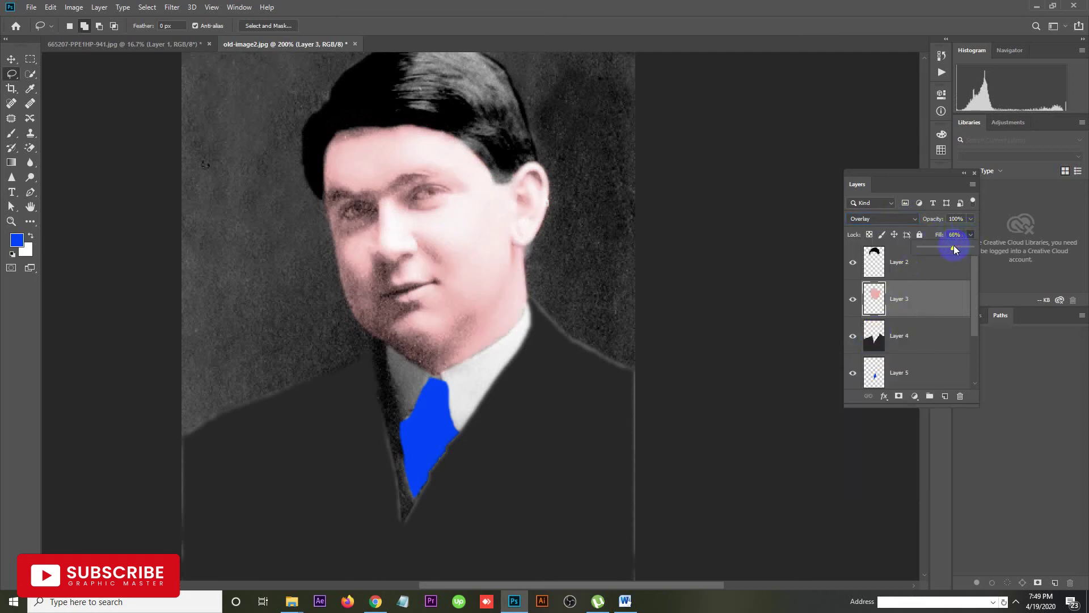
left_click_drag(954, 245, 954, 245)
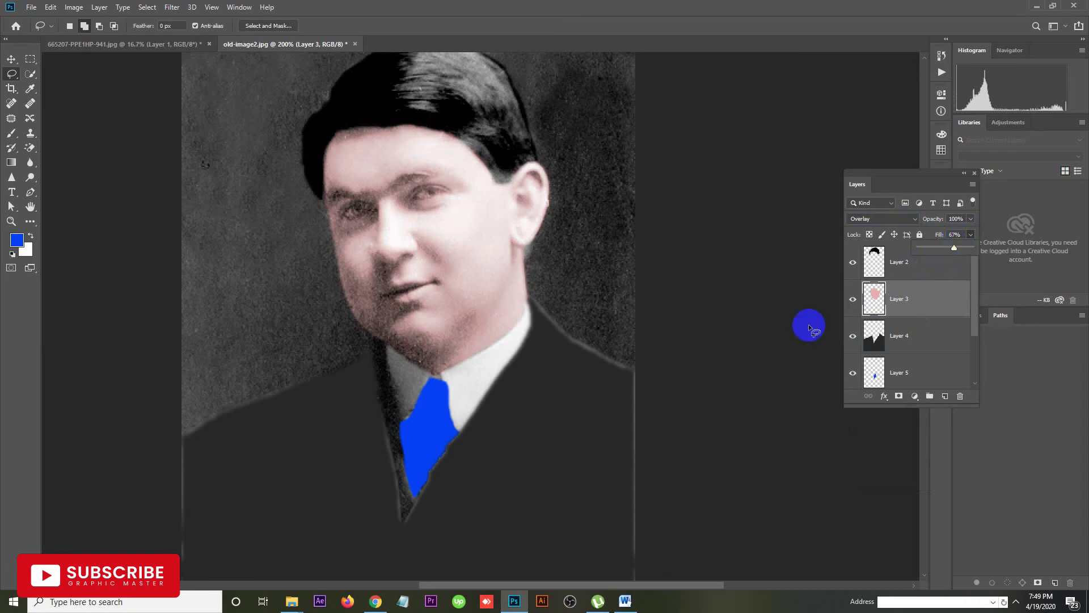
Set the blend mode of both the jacket layer, Layer 4, and the tie layer, Layer 5, to Soft Light
left_click(931, 348)
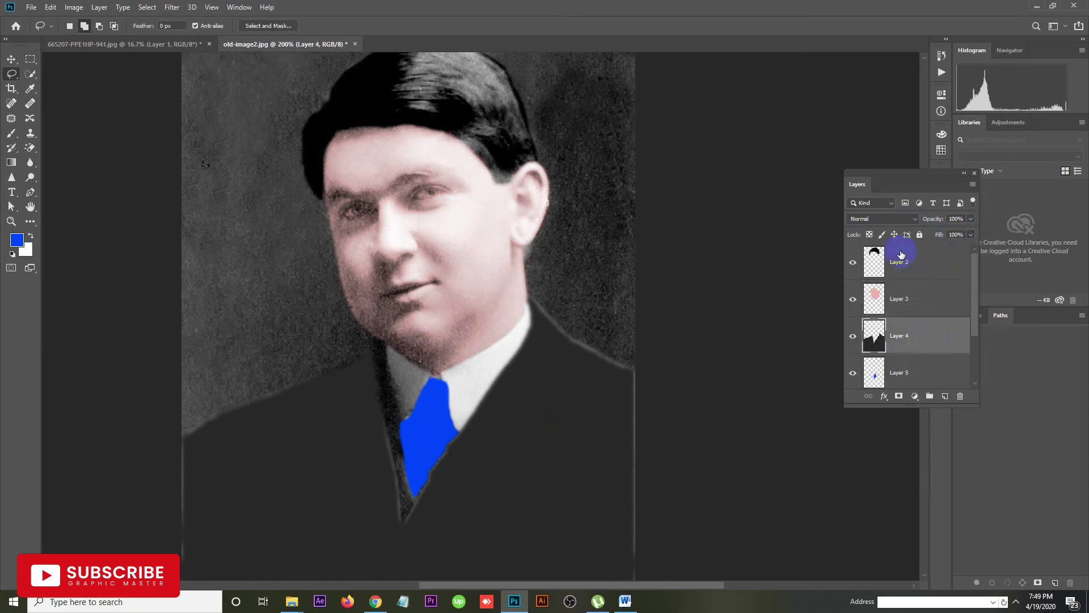
left_click(889, 224)
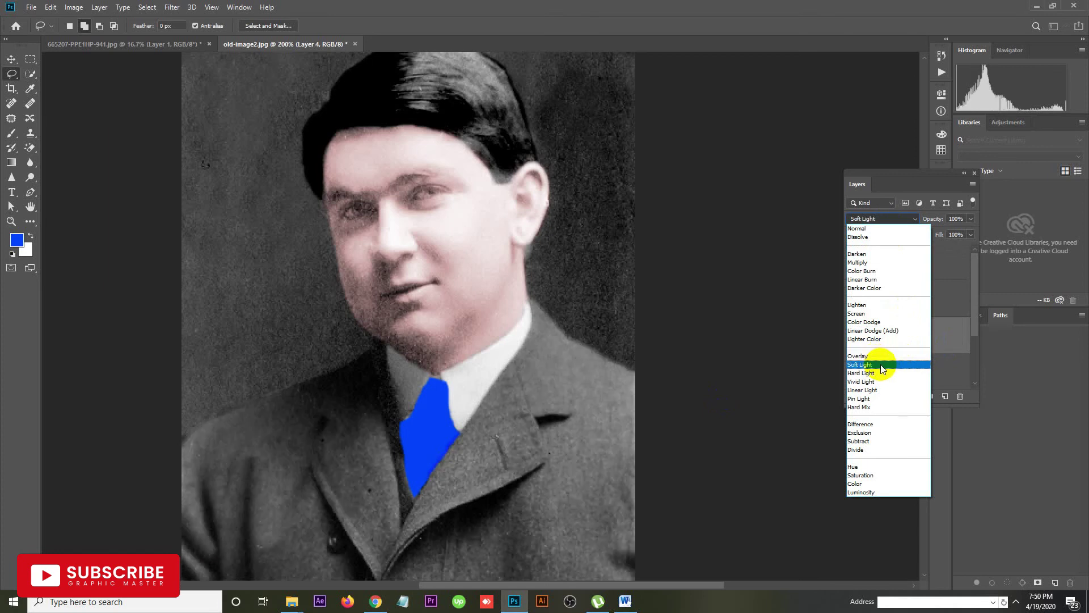
left_click(883, 365)
left_click(922, 377)
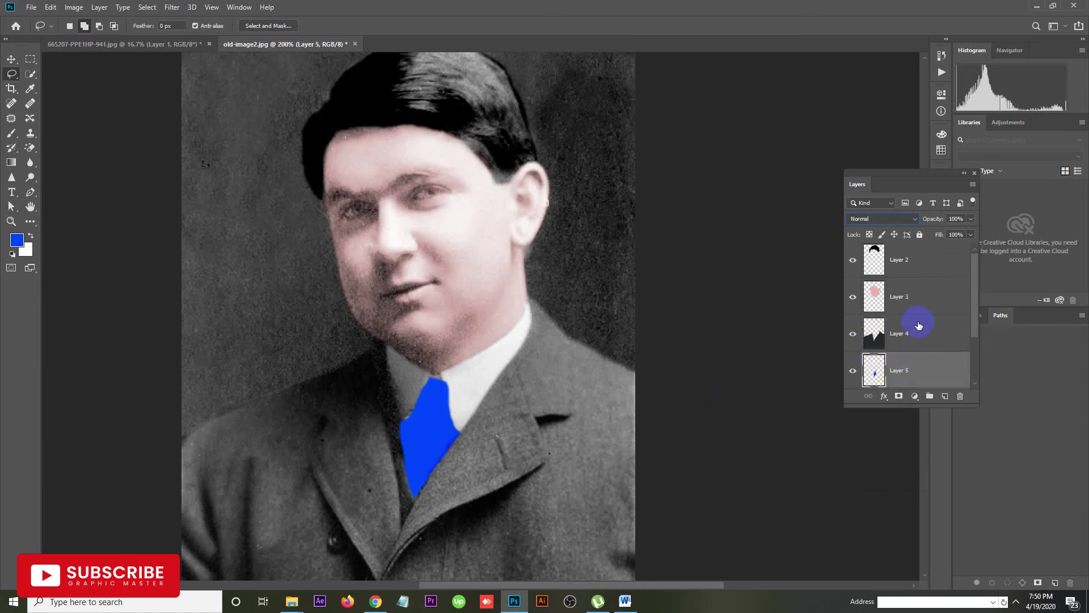
left_click(890, 220)
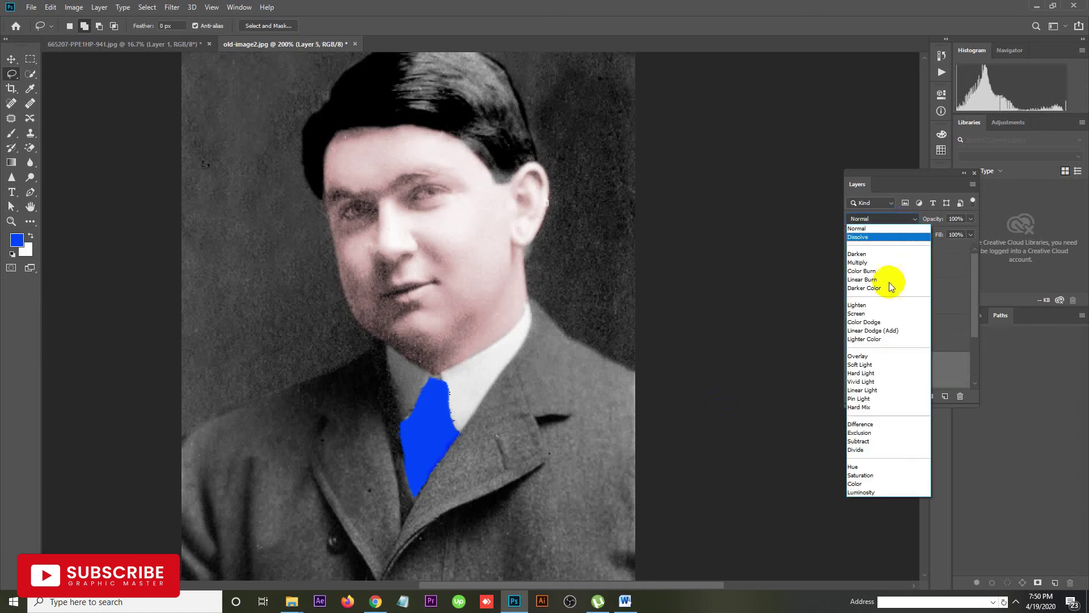
left_click(873, 365)
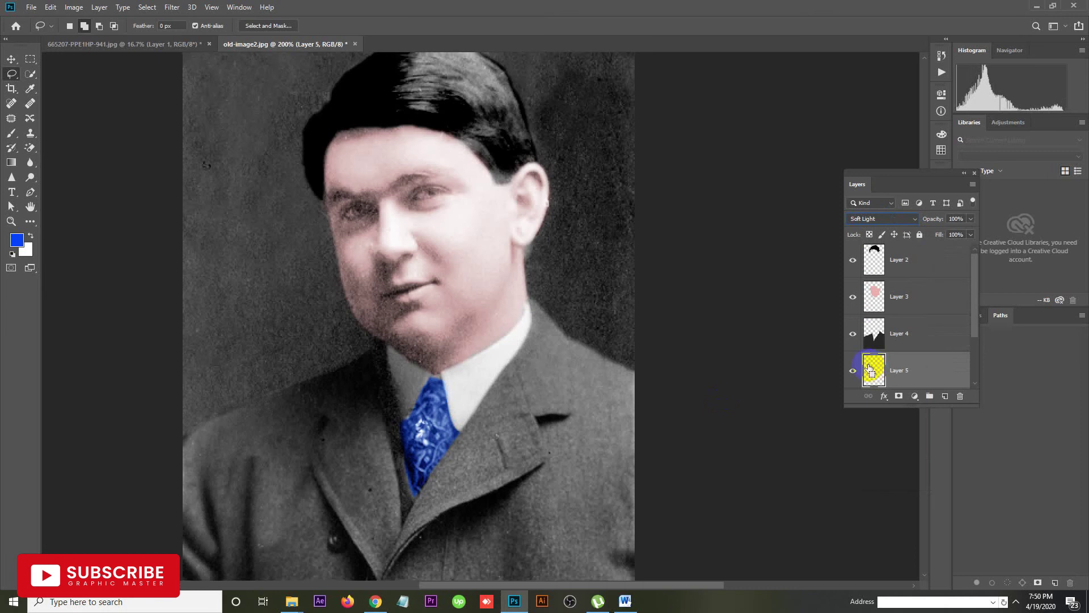
key("ctrl+minus")
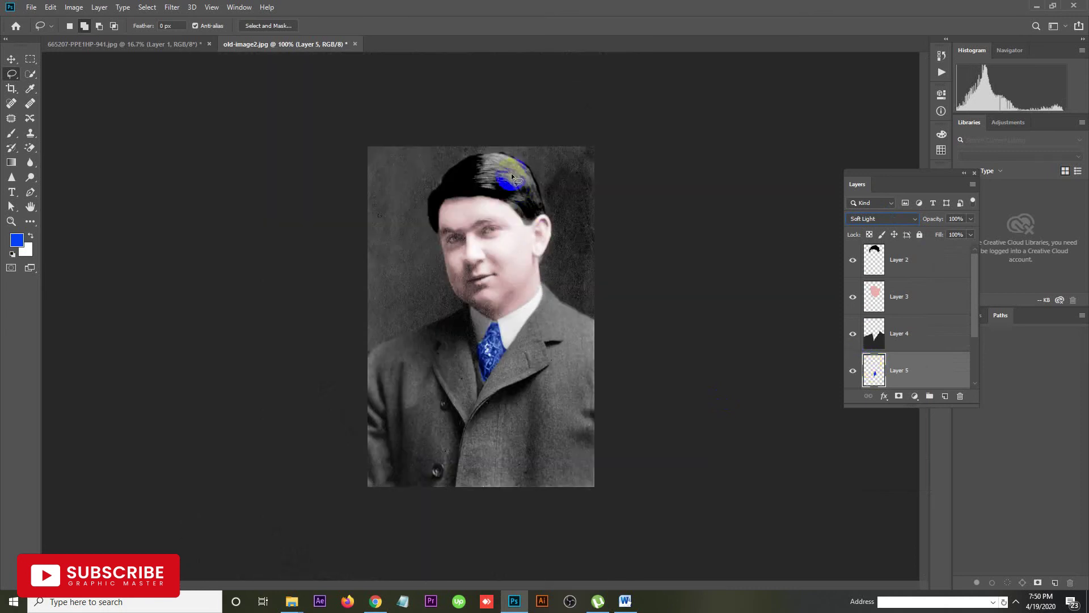
Select the hair layer, Layer 2, and set up the Eraser with a brush size of 10 px
left_click(532, 225)
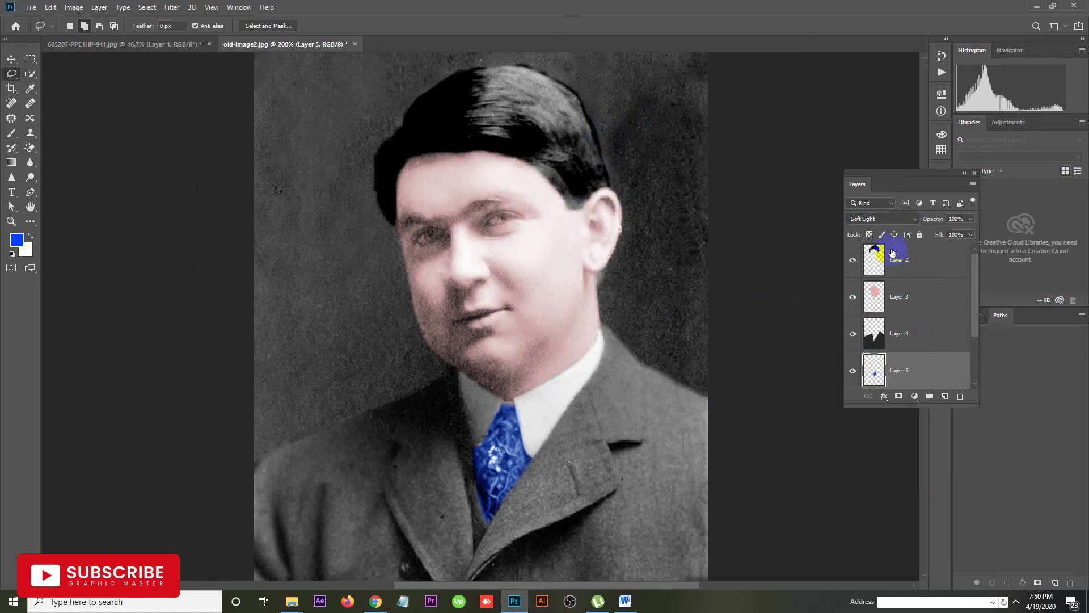
left_click(874, 253)
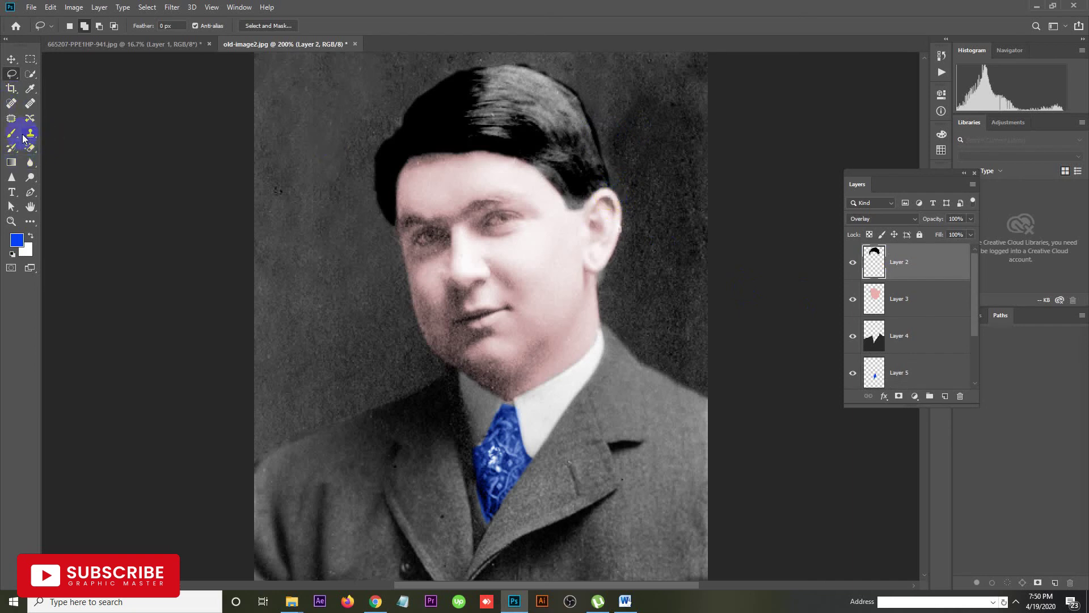
left_click_drag(31, 147, 67, 149)
left_click(41, 25)
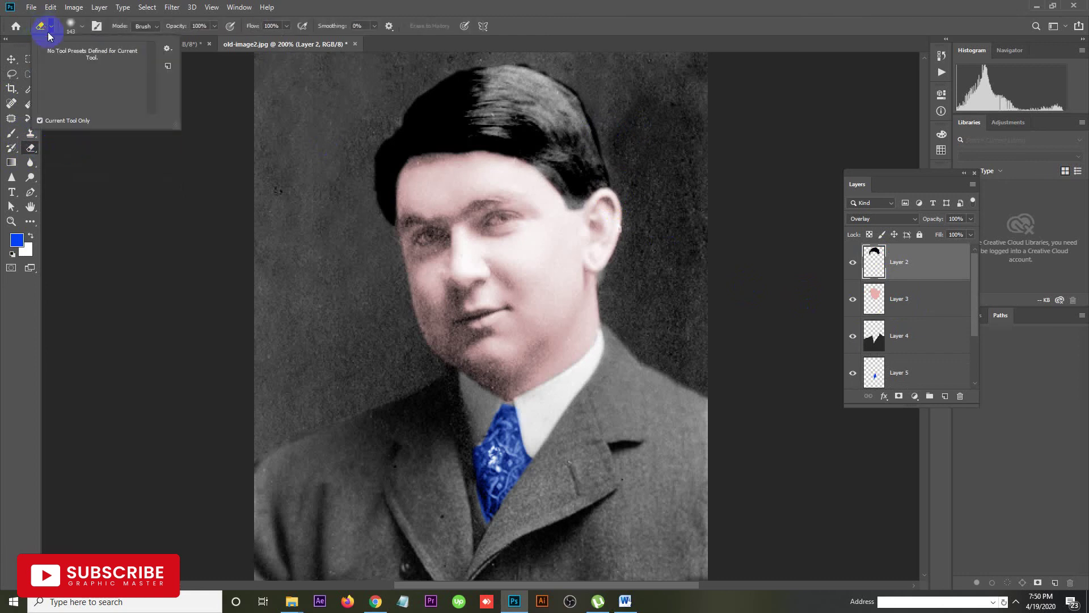
left_click(32, 146)
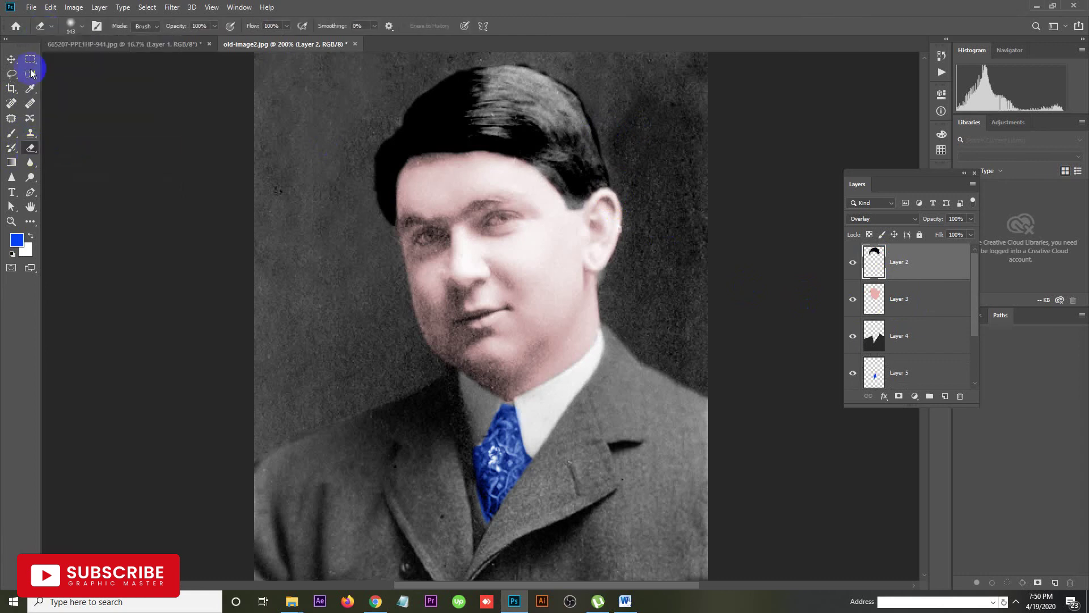
left_click(69, 27)
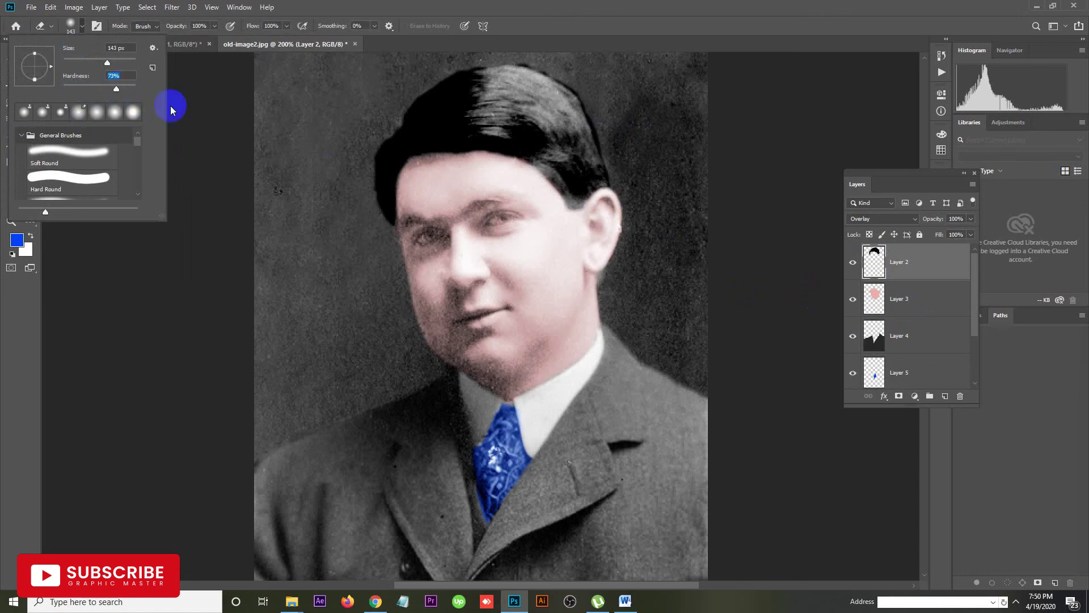
left_click(79, 63)
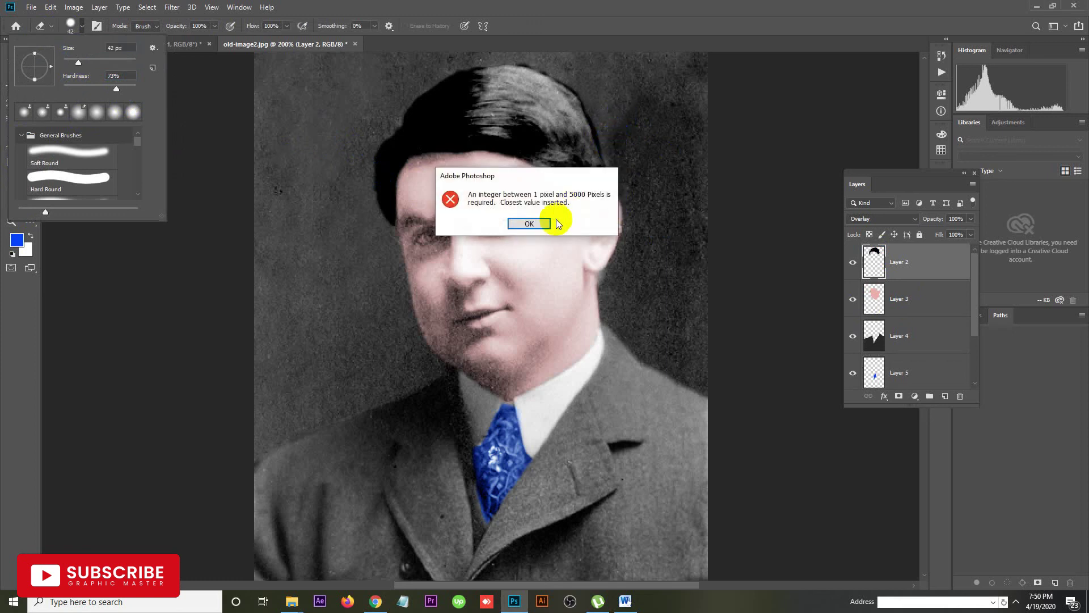
left_click(536, 224)
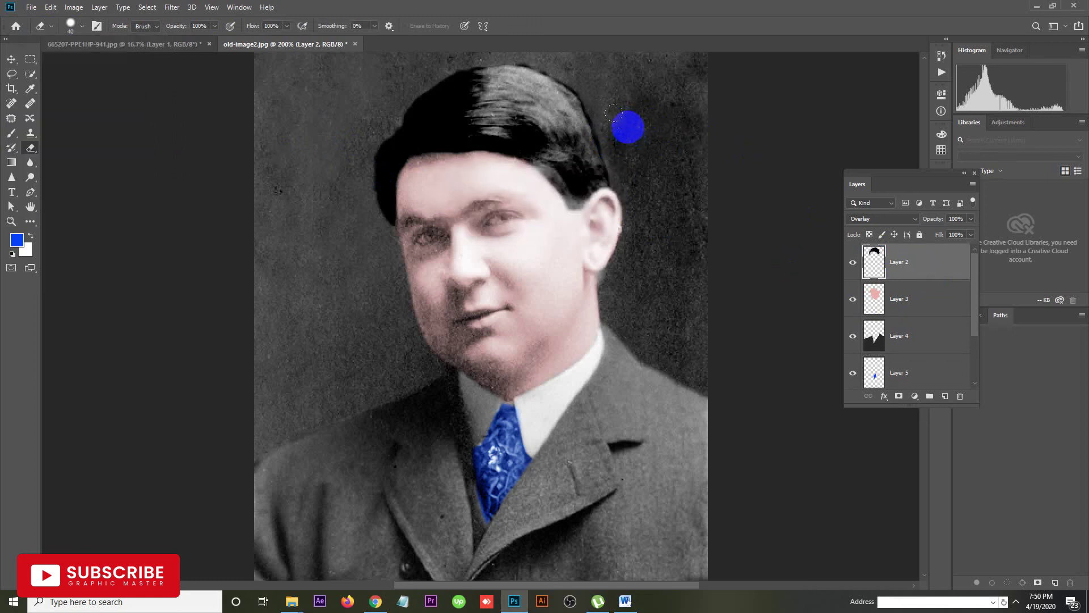
key("bracketleft")
key("bracketleft")
key("bracketleft")
Erase the dark overlay spilling past the hair outline on Layer 2, from above the ear up to the crown, undoing the first stroke
left_click_drag(595, 111, 604, 150)
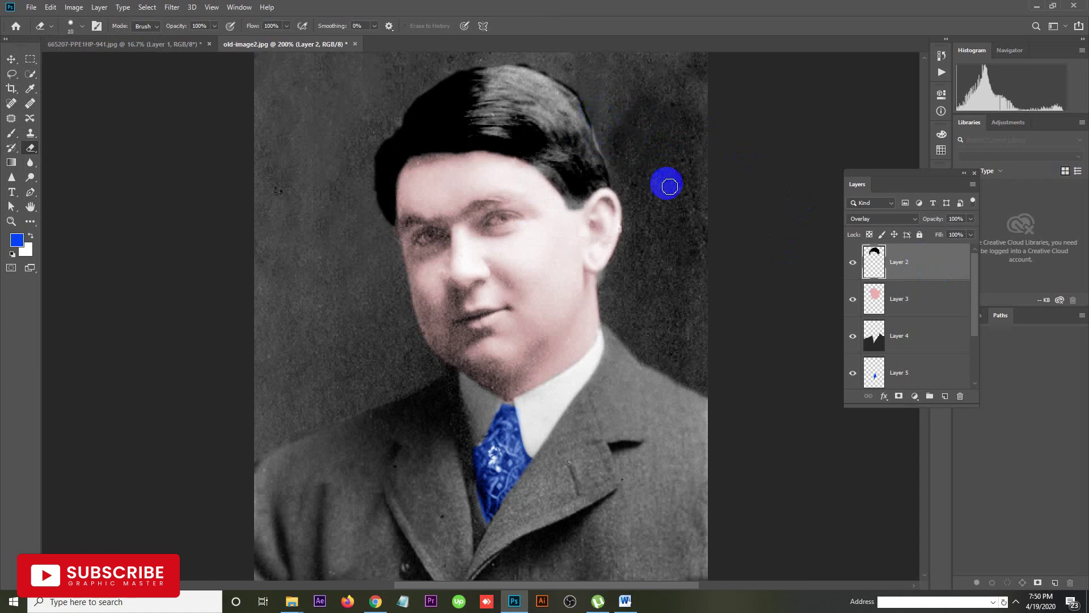
key("ctrl+z")
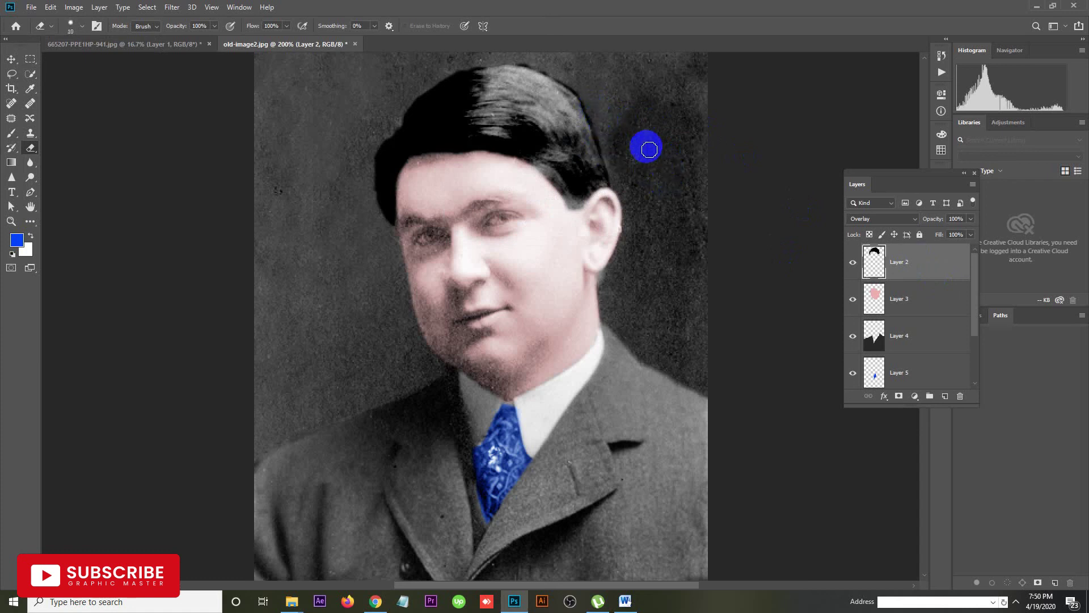
left_click(598, 145, "ctrl")
left_click(597, 146, "ctrl")
left_click(598, 145, "ctrl")
left_click_drag(598, 145, 586, 302)
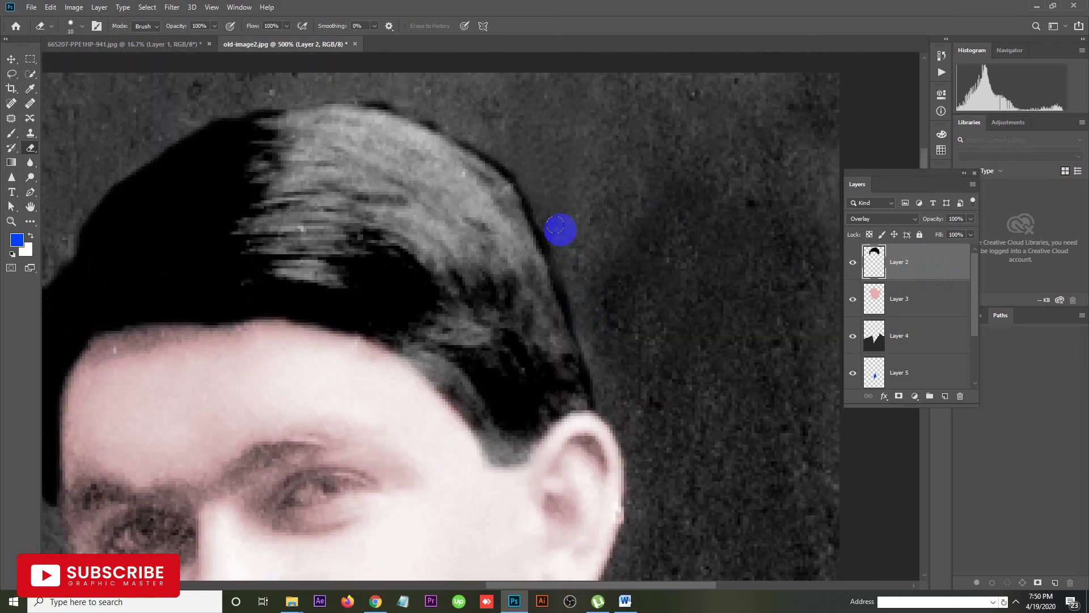
mouse_move(546, 221)
left_mouse_down()
mouse_move(598, 347)
mouse_move(584, 285)
mouse_move(591, 304)
mouse_move(557, 254)
mouse_move(537, 196)
left_mouse_up()
mouse_move(521, 164)
left_mouse_down()
mouse_move(478, 134)
mouse_move(544, 208)
mouse_move(597, 350)
left_mouse_up()
mouse_move(603, 387)
left_mouse_down()
mouse_move(628, 397)
mouse_move(449, 107)
mouse_move(365, 87)
mouse_move(477, 131)
mouse_move(652, 248)
left_mouse_up()
mouse_move(432, 191)
left_mouse_down()
mouse_move(574, 258)
mouse_move(431, 176)
mouse_move(334, 174)
mouse_move(491, 147)
left_mouse_up()
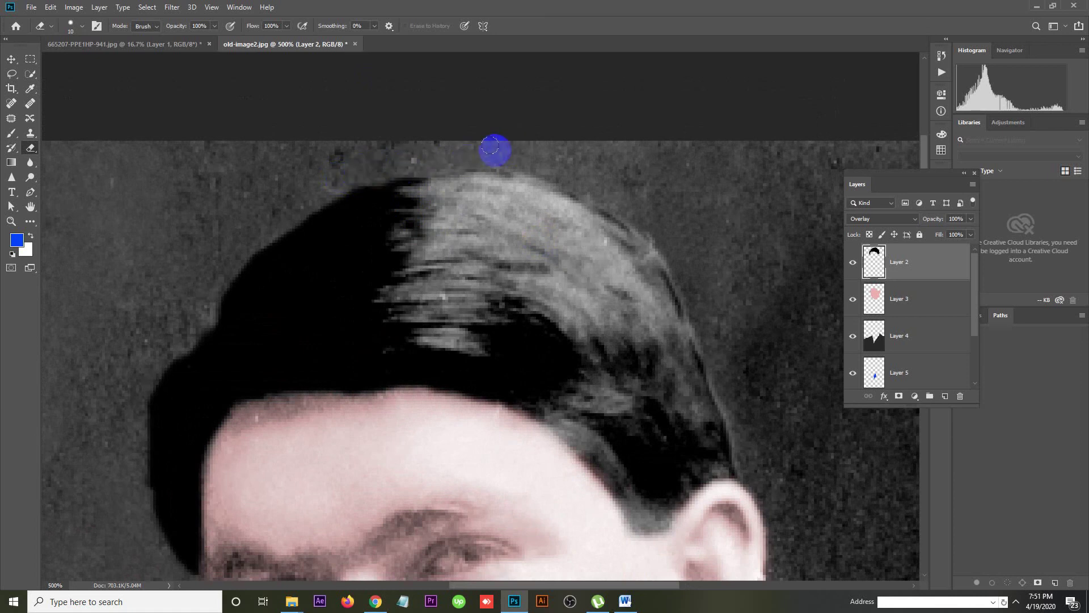
scroll(495, 152, "down", 5)
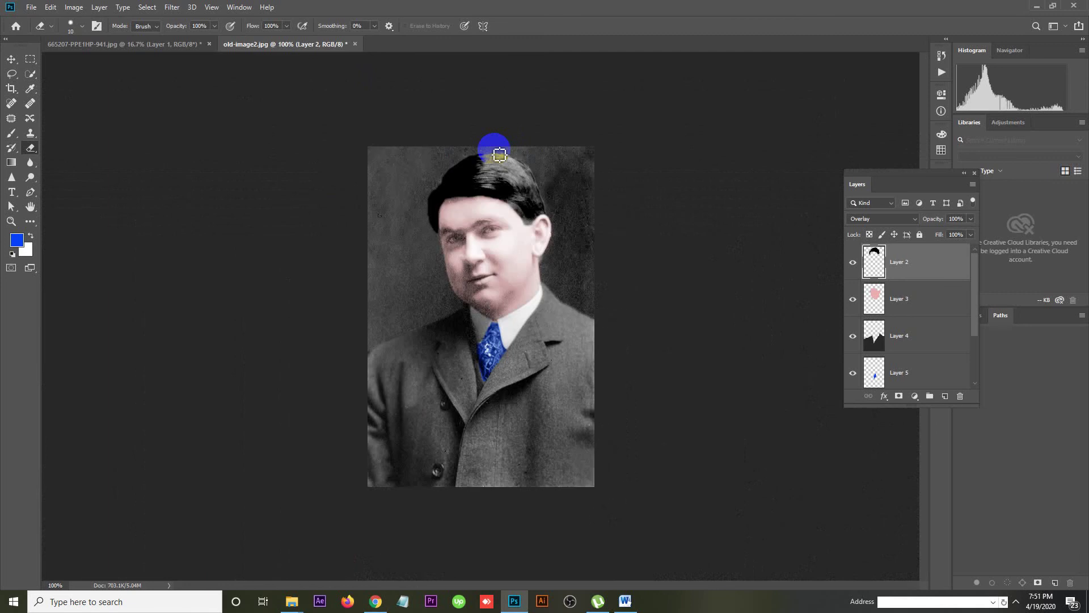
Make the grayscale portrait layer, Layer 1, the active layer
left_click(902, 346)
scroll(945, 329, "down", 2)
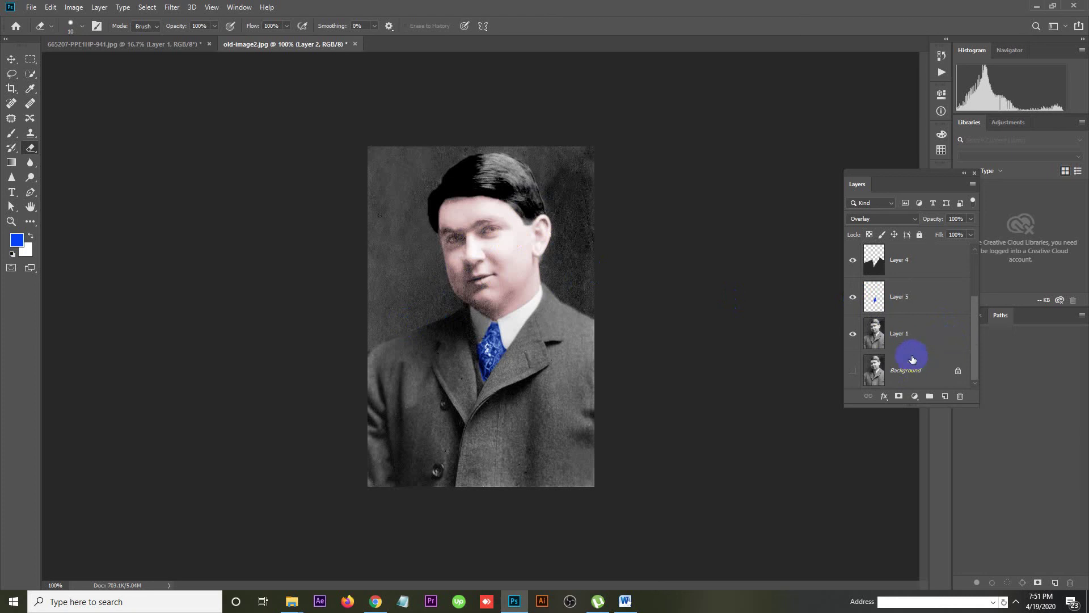
left_click(909, 313)
left_click(911, 329)
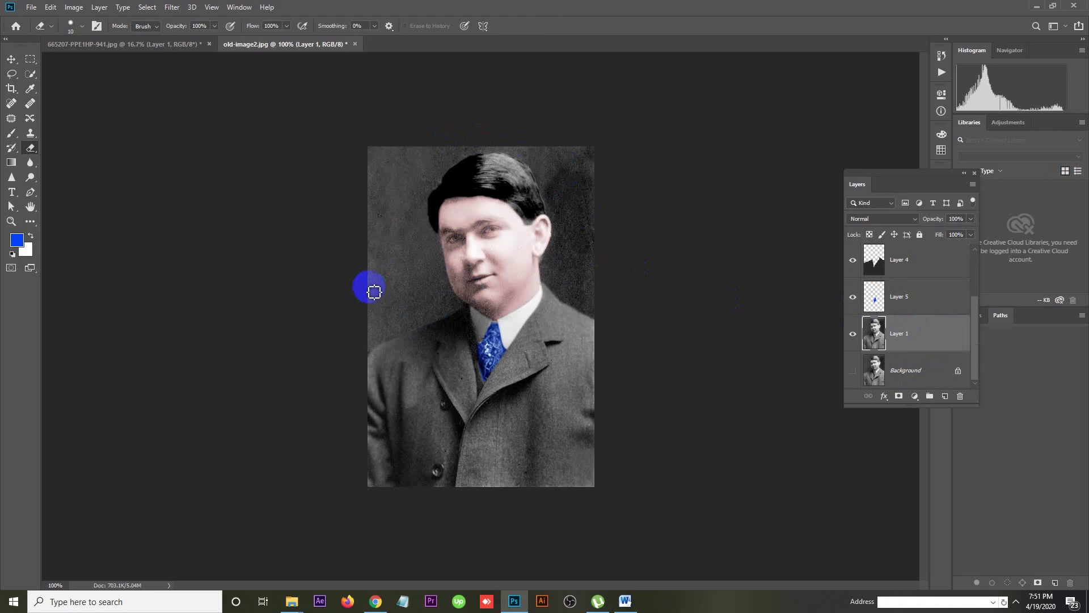
key("ctrl+minus")
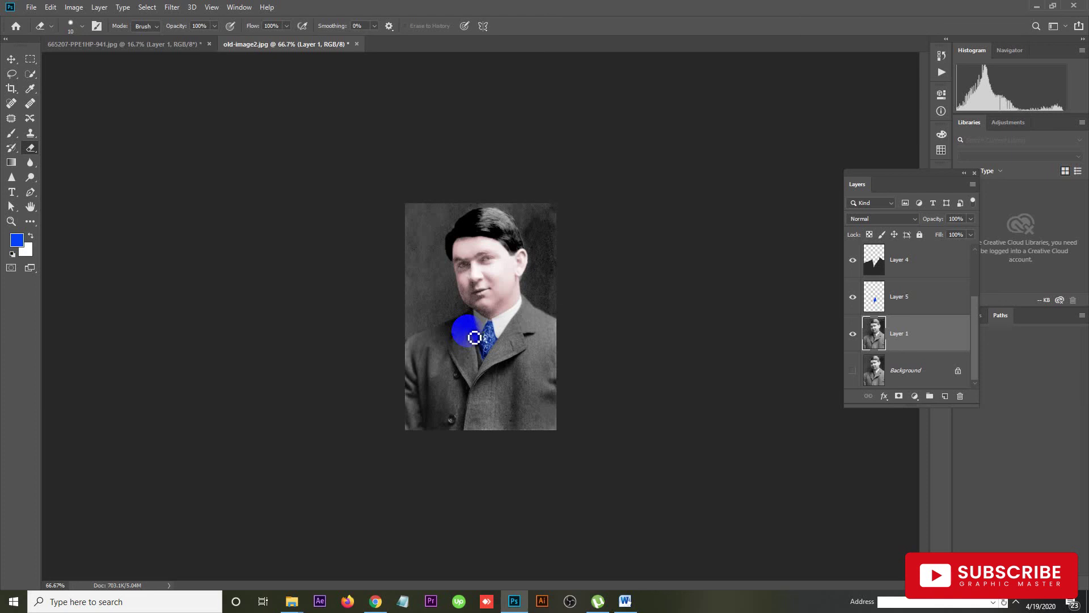
left_click_drag(474, 338, 464, 308)
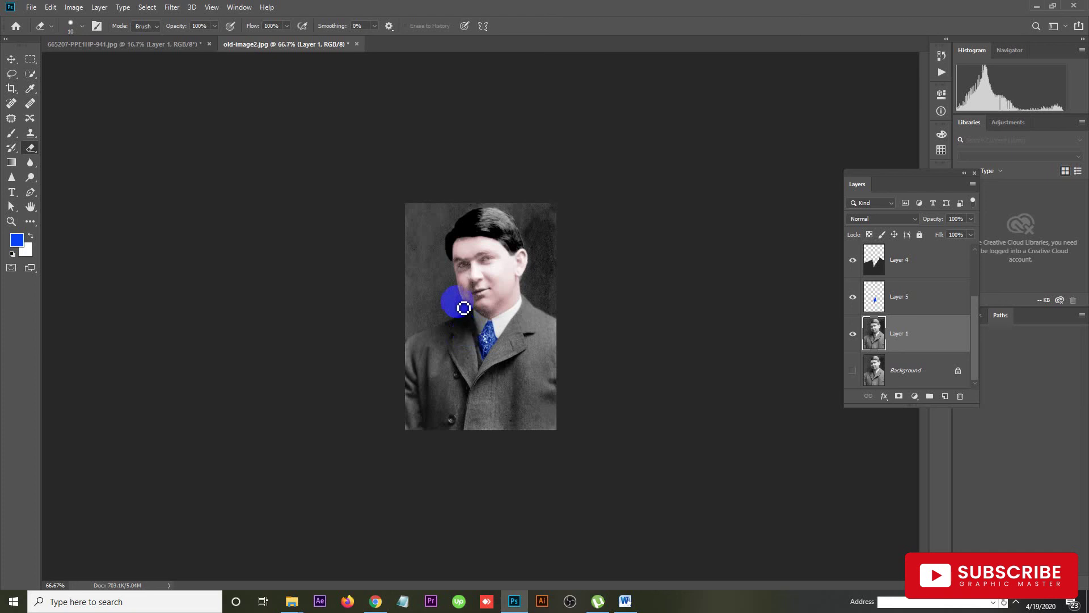